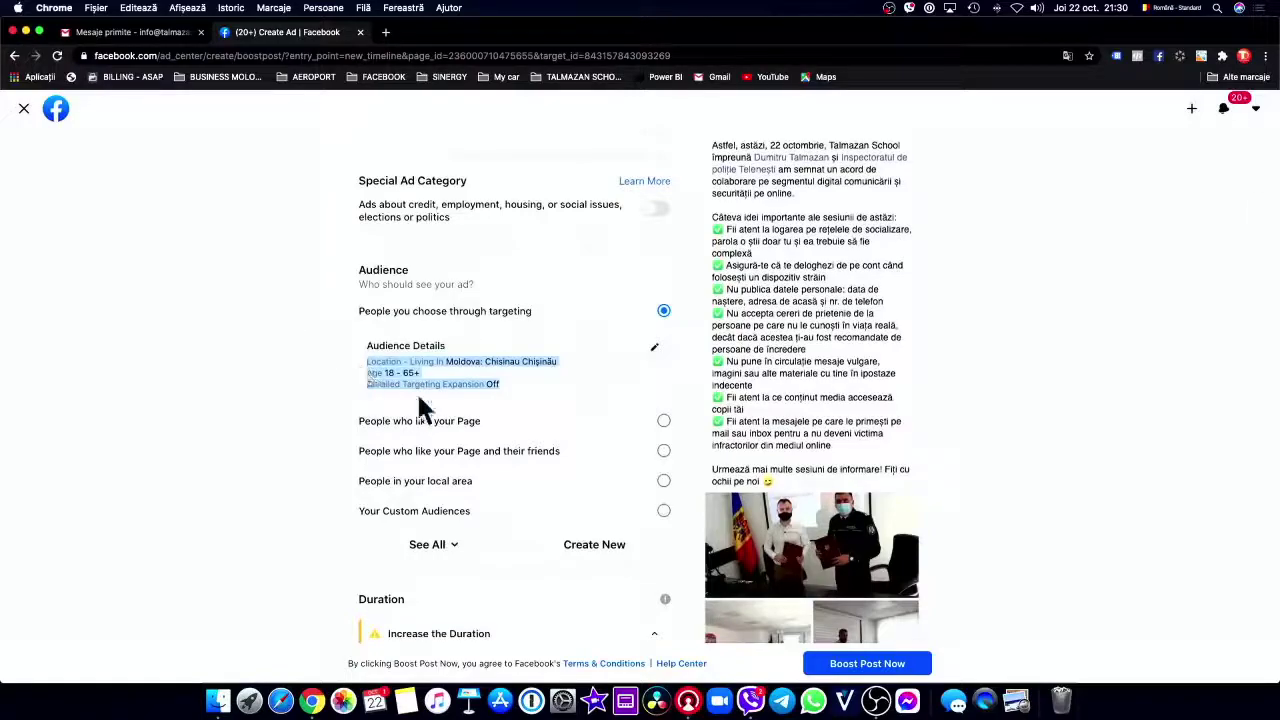
Choose the audience defined through targeting, edit it, and limit its gender to men.
left_click(598, 426)
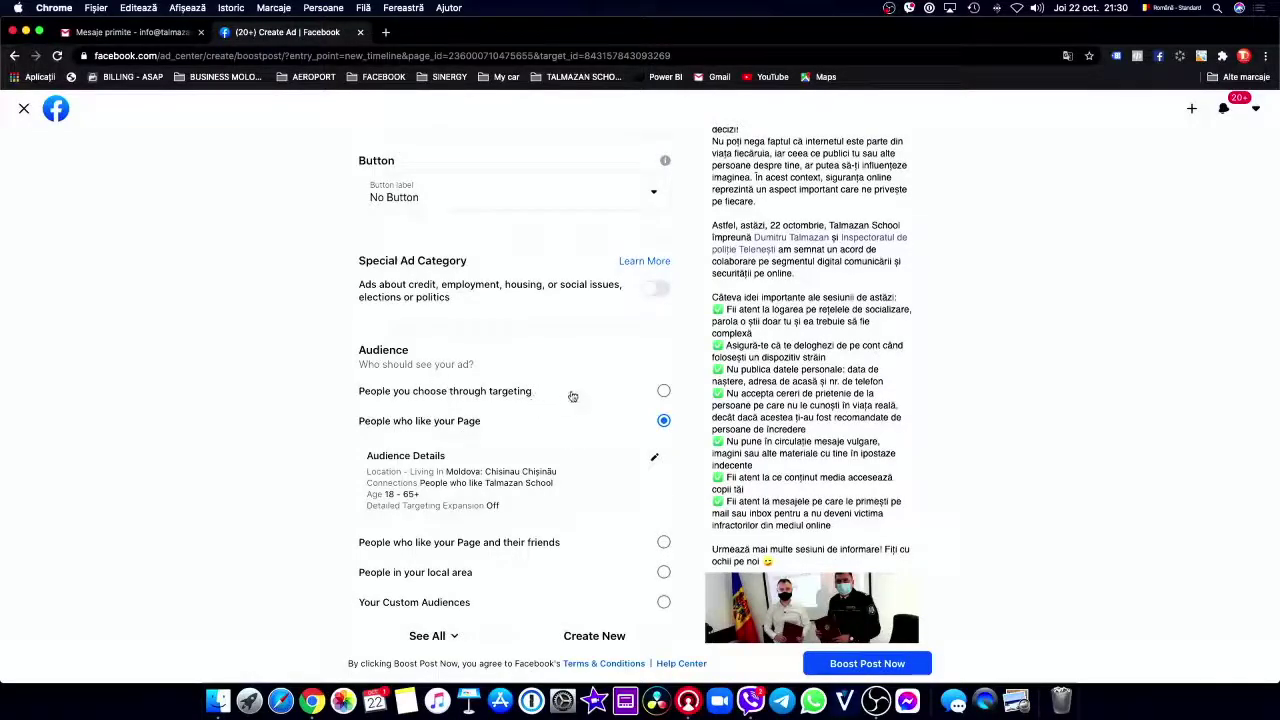
left_click(605, 396)
left_click(657, 430)
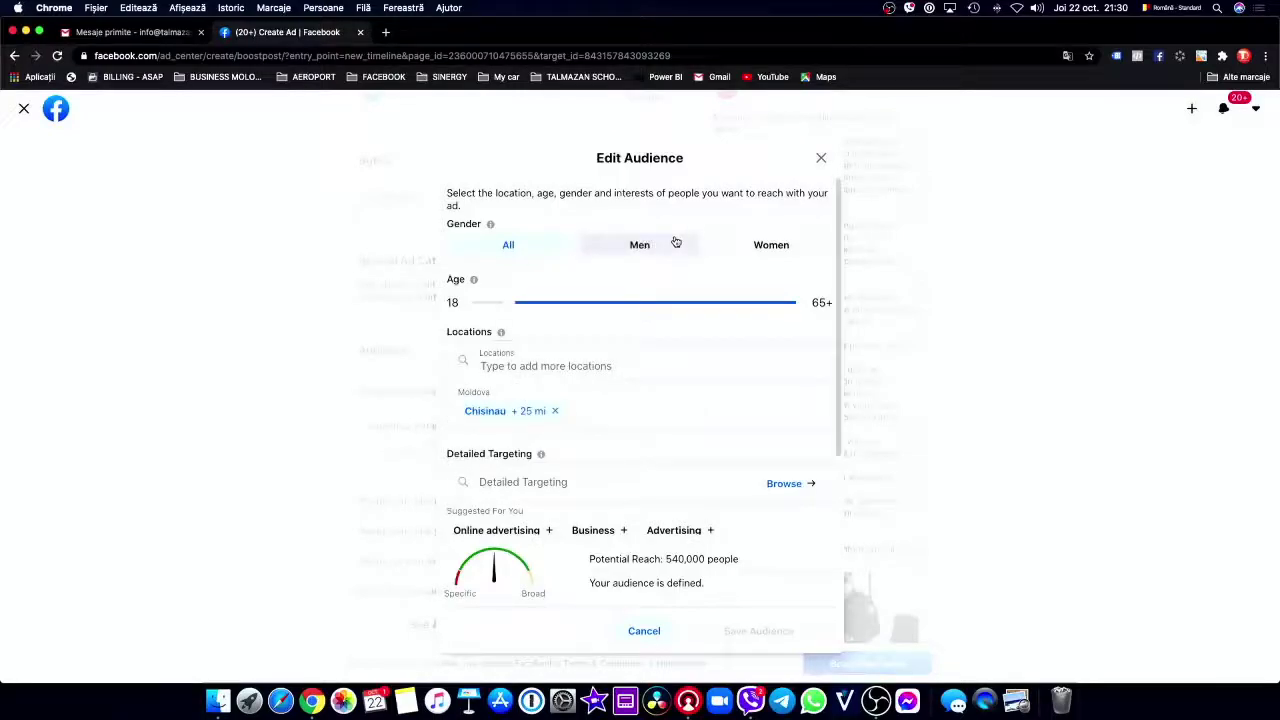
left_click(755, 248)
left_click(638, 250)
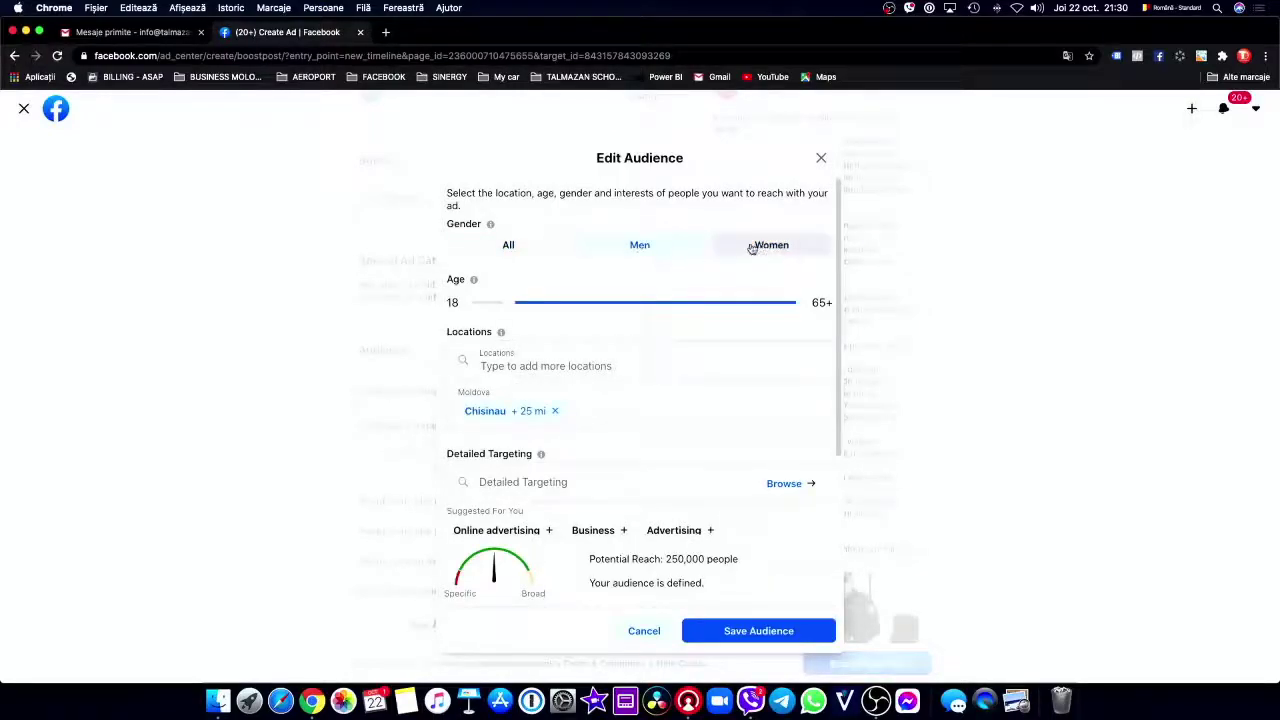
Restrict the audience's age range to 28–36, check the potential reach, and save the audience.
left_click_drag(801, 307, 614, 303)
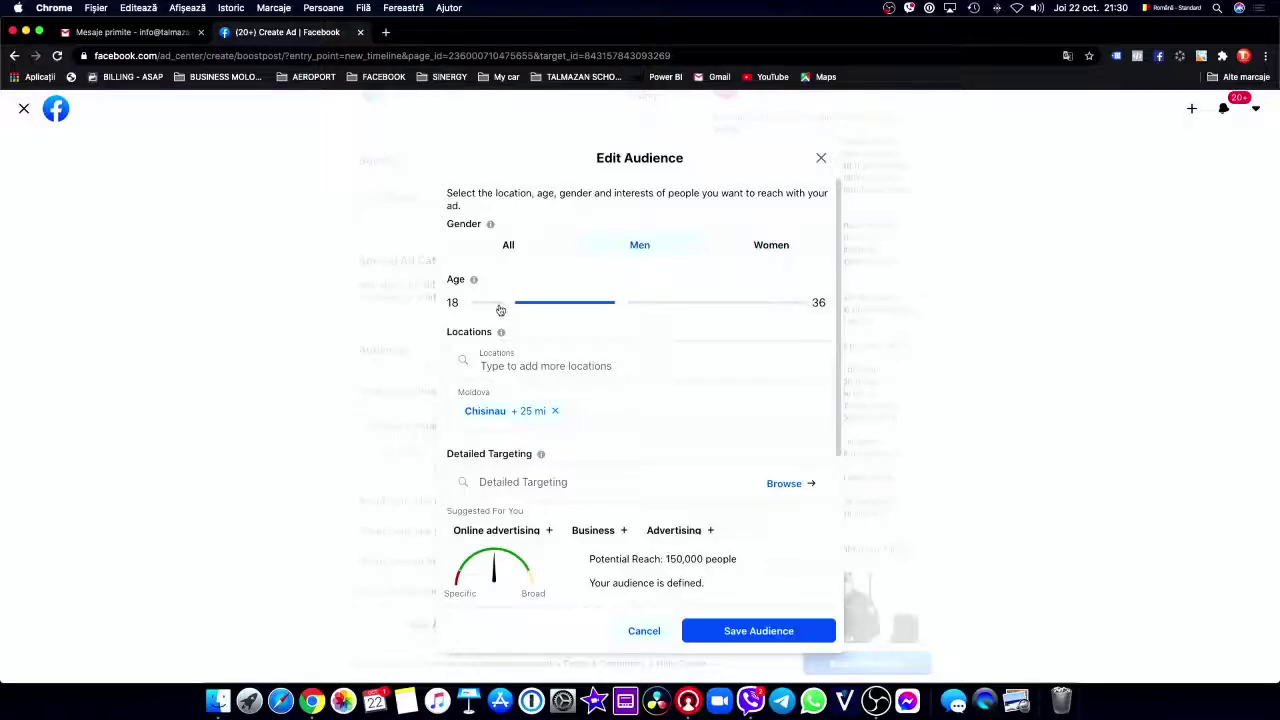
left_click_drag(515, 302, 578, 302)
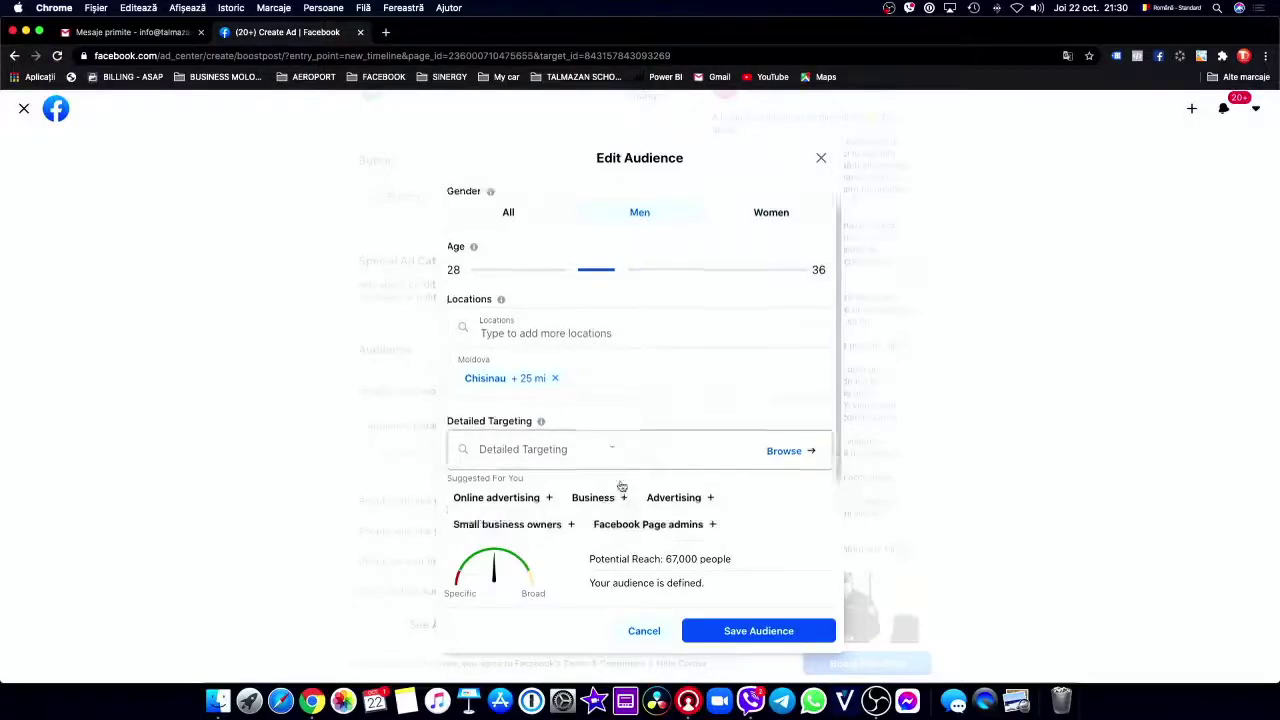
scroll(617, 486, "down", 2)
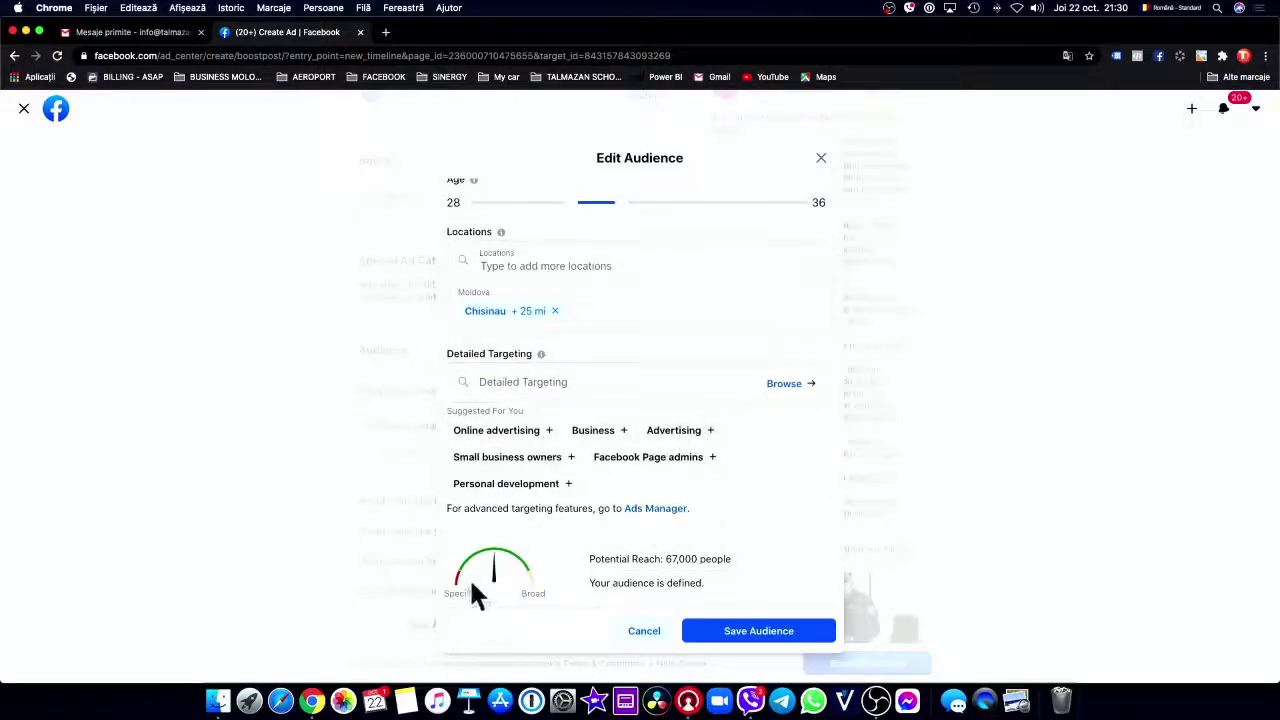
mouse_move(530, 607)
left_mouse_down()
mouse_move(520, 594)
mouse_move(551, 595)
left_mouse_up()
left_click(542, 585)
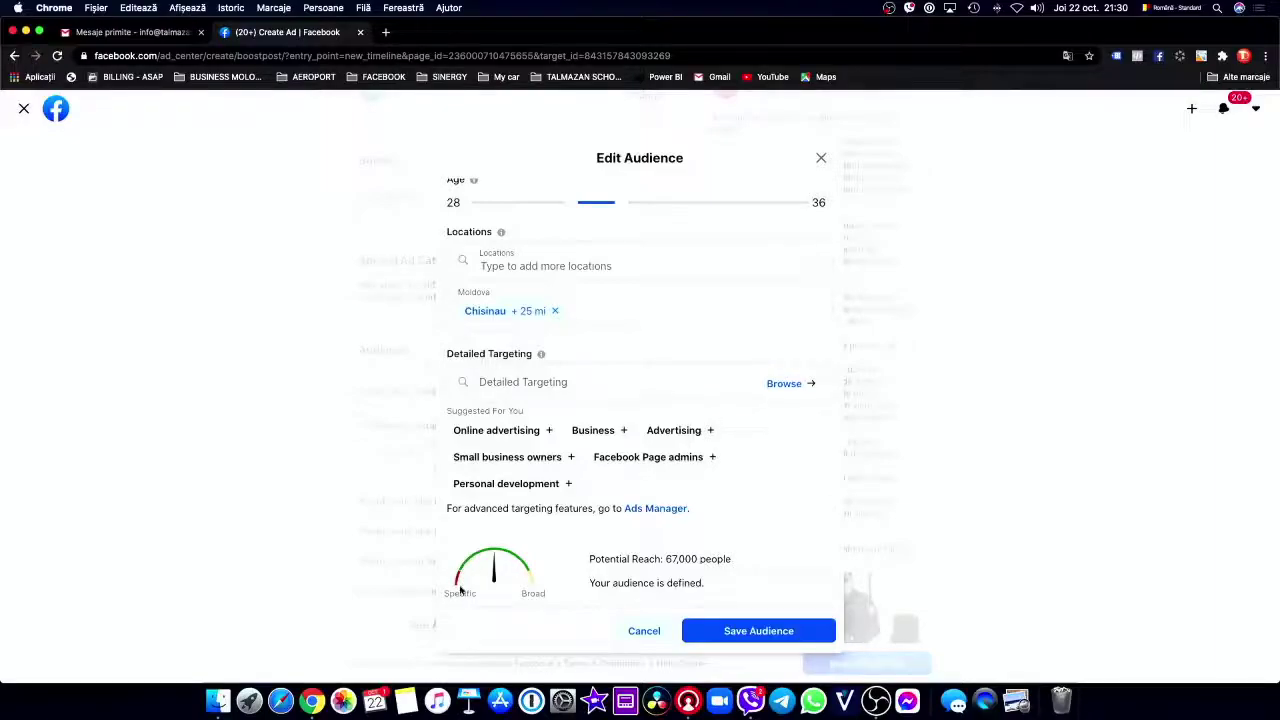
left_click_drag(731, 561, 637, 557)
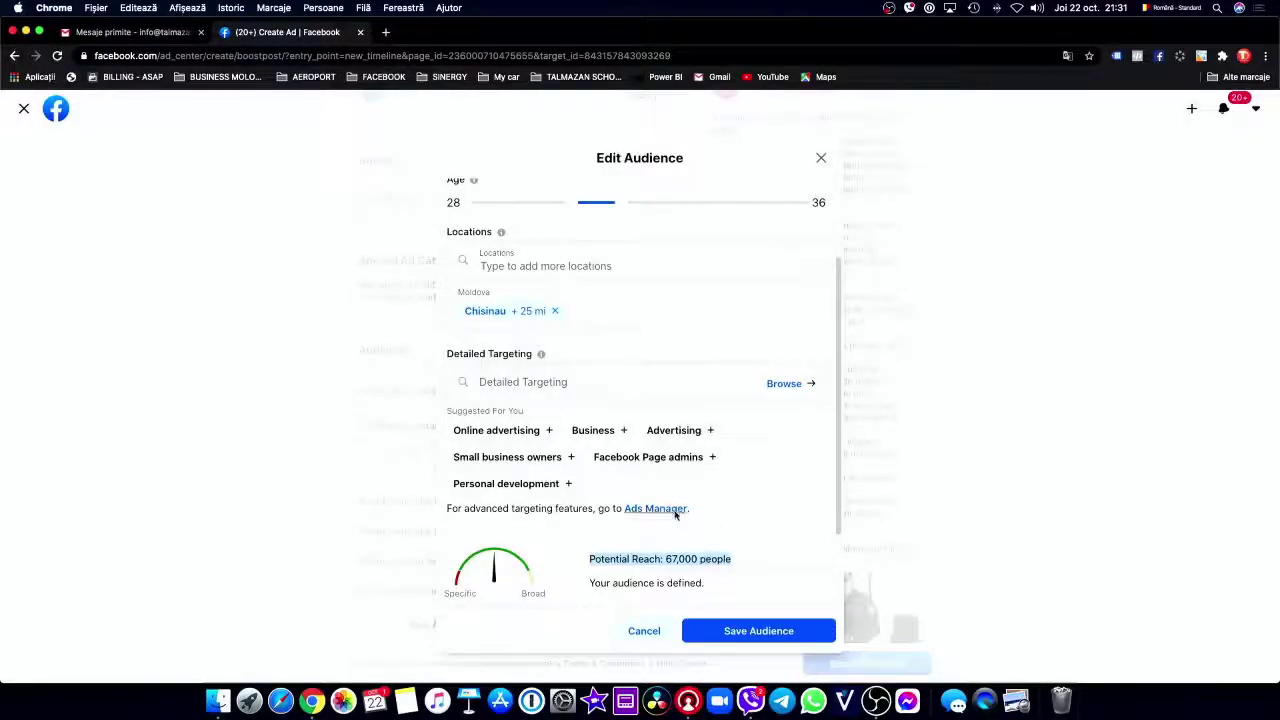
left_click(755, 630)
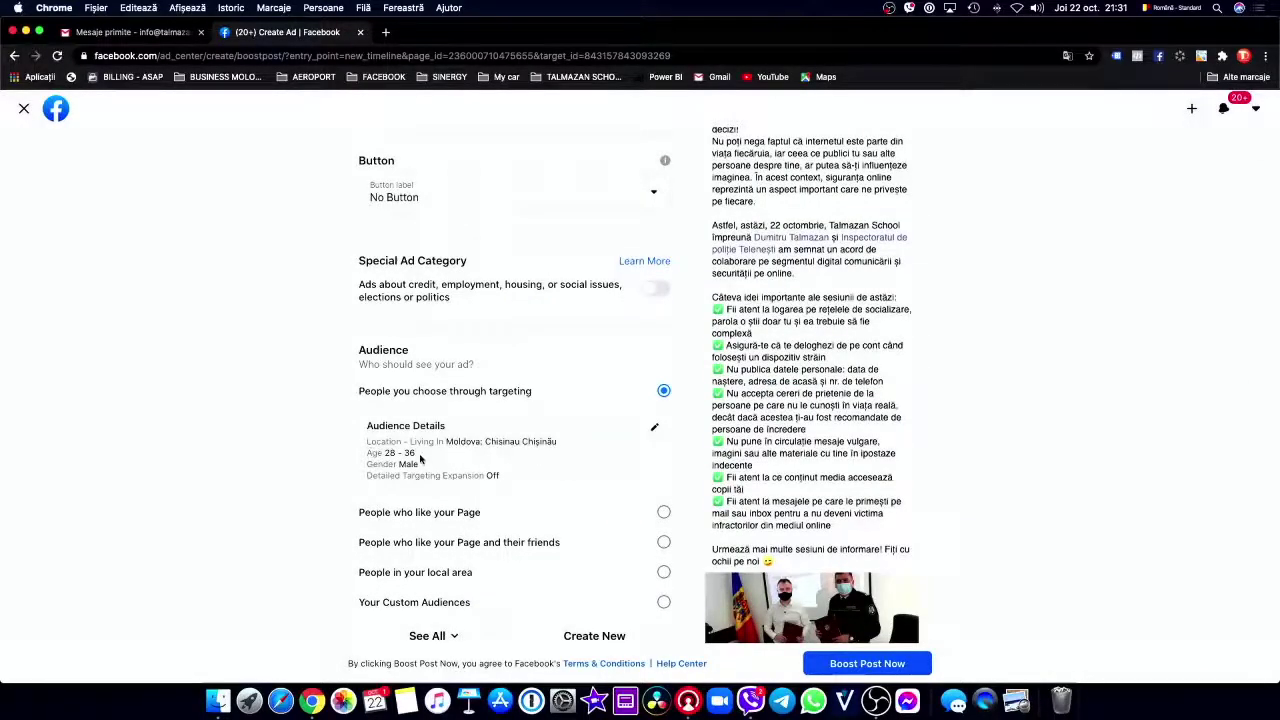
Try longer ad durations, settle on 3 days, and read the recommendation on minimum running time.
scroll(528, 496, "down", 5)
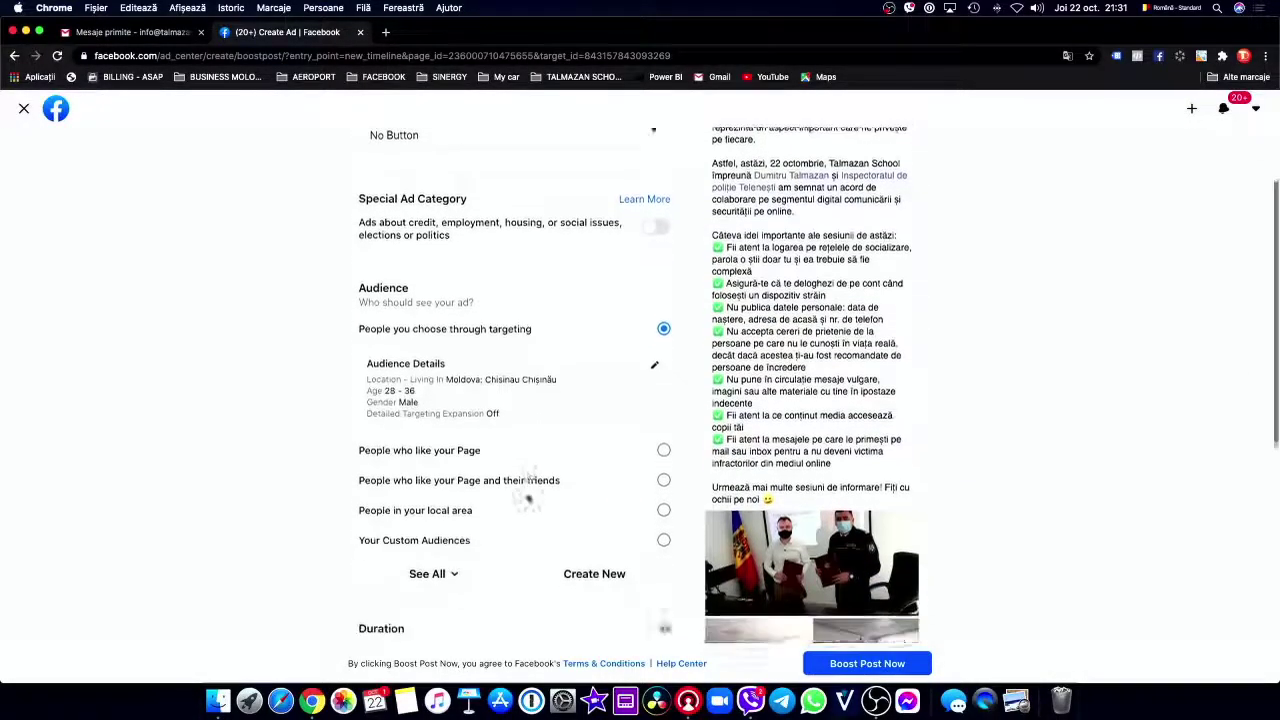
scroll(528, 496, "down", 5)
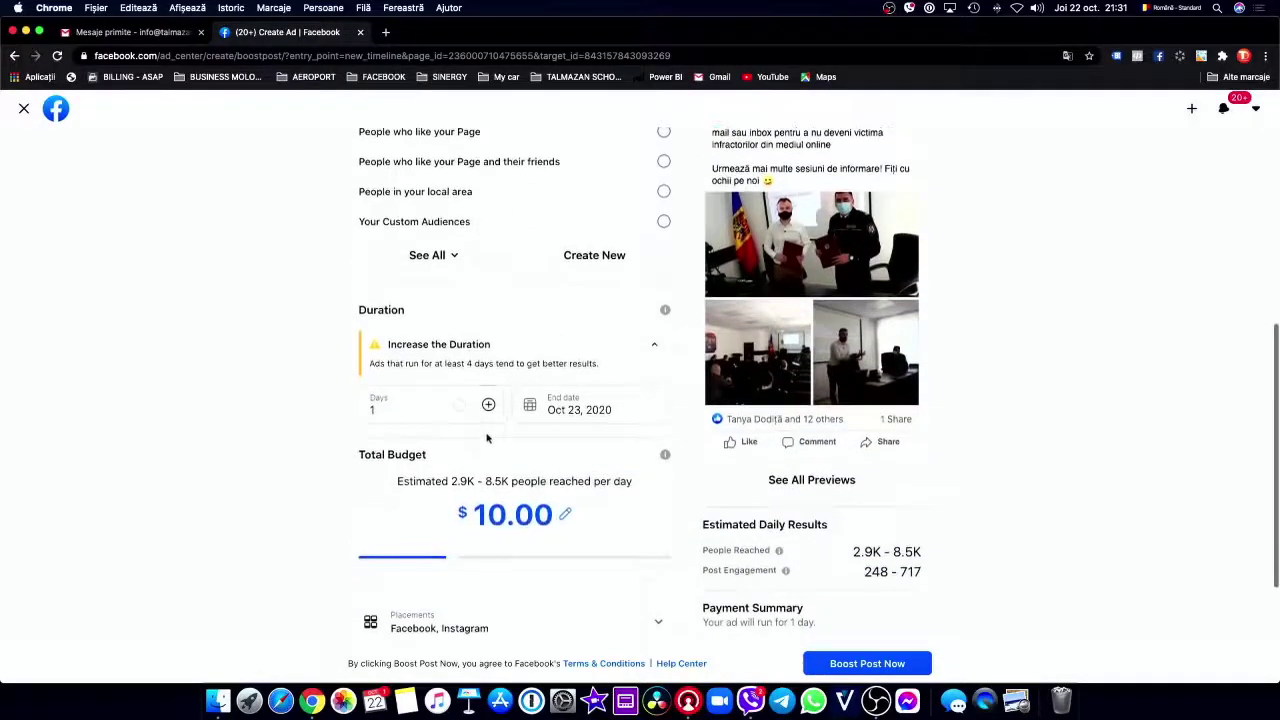
left_click(488, 404)
left_click(488, 404)
left_click(488, 404)
left_click(488, 404)
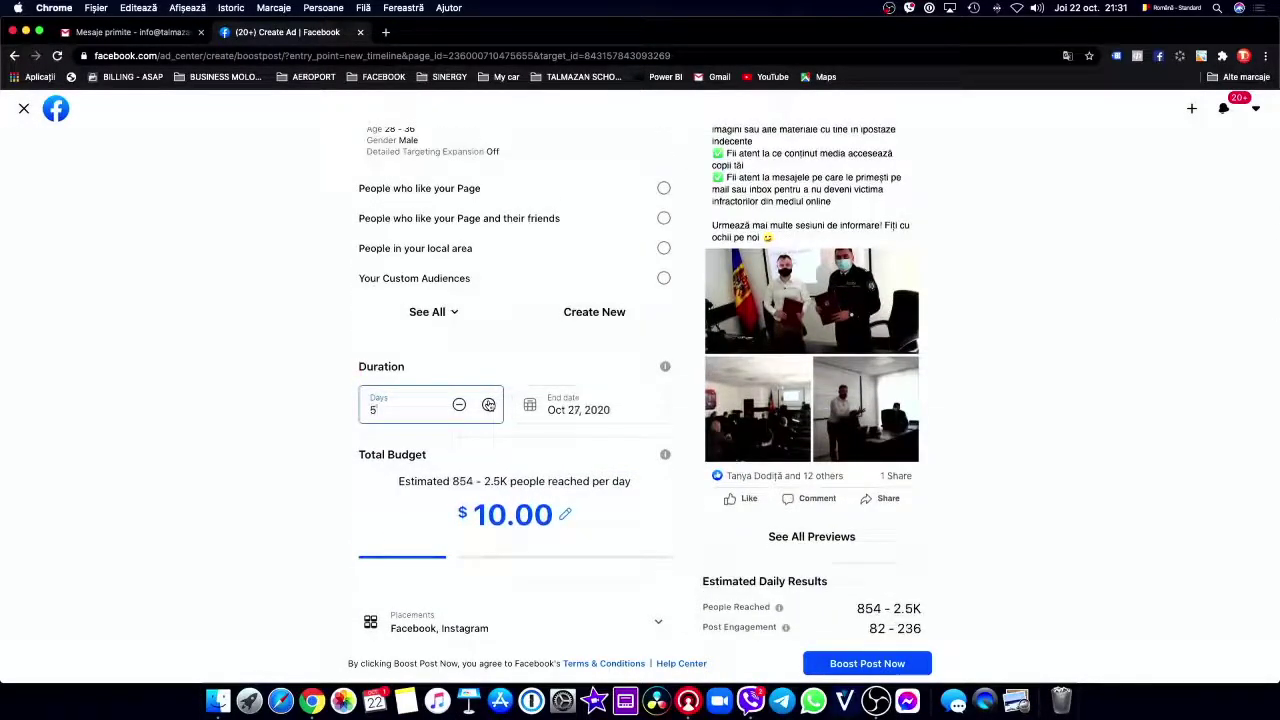
left_click(488, 404)
left_click(460, 404)
left_click(460, 404)
left_click(460, 404)
triple_click(464, 404)
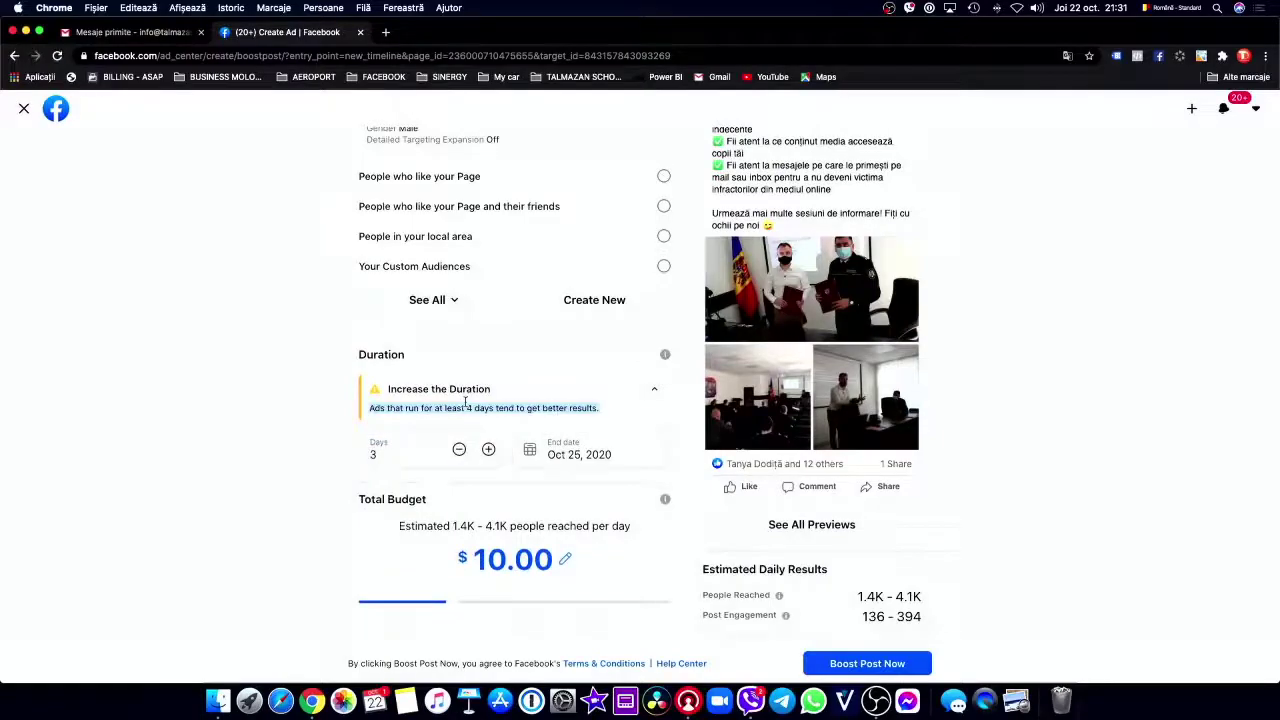
Set the ad's end date to October 31, 2020 and lower the total budget to $3.00.
left_click(607, 440)
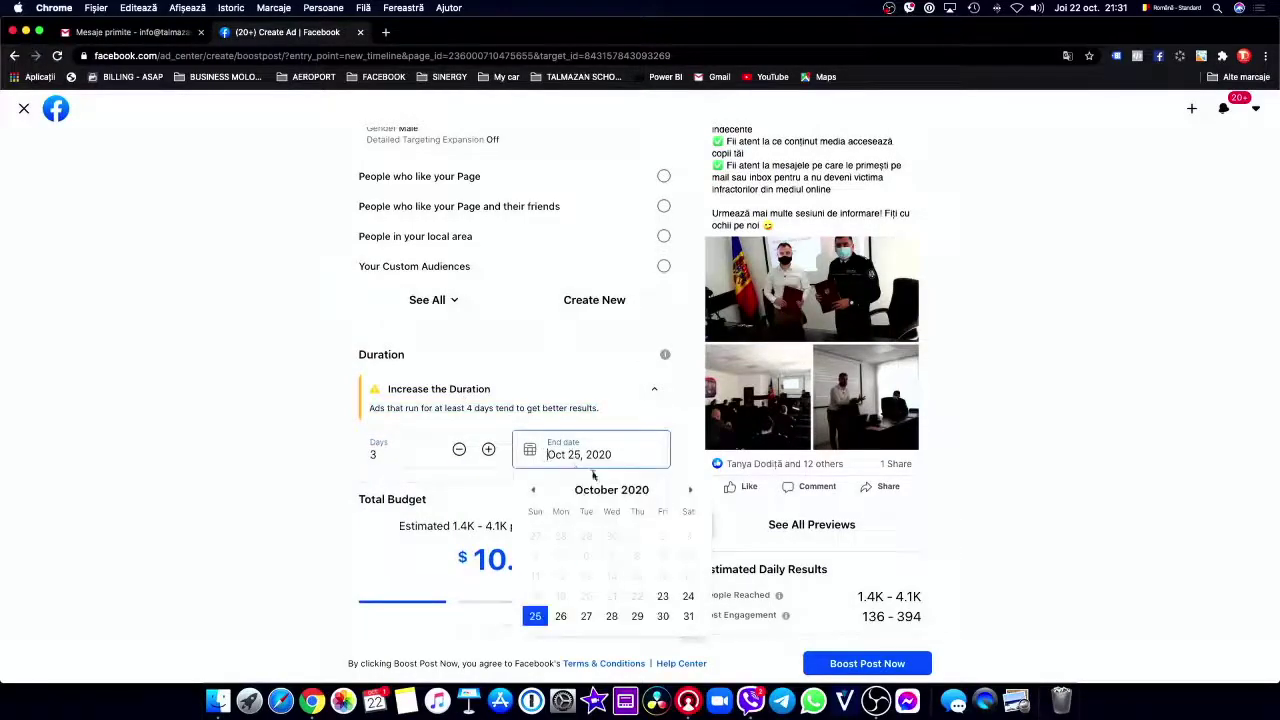
left_click(688, 616)
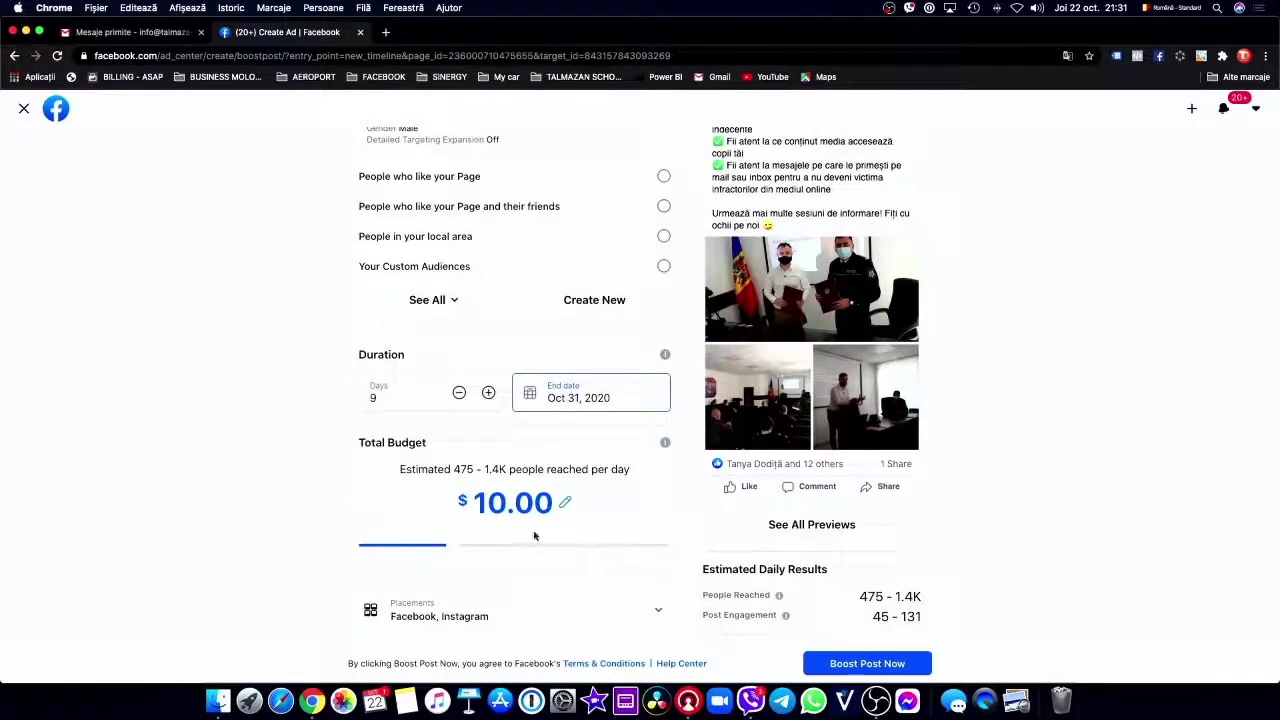
left_click_drag(586, 557, 390, 553)
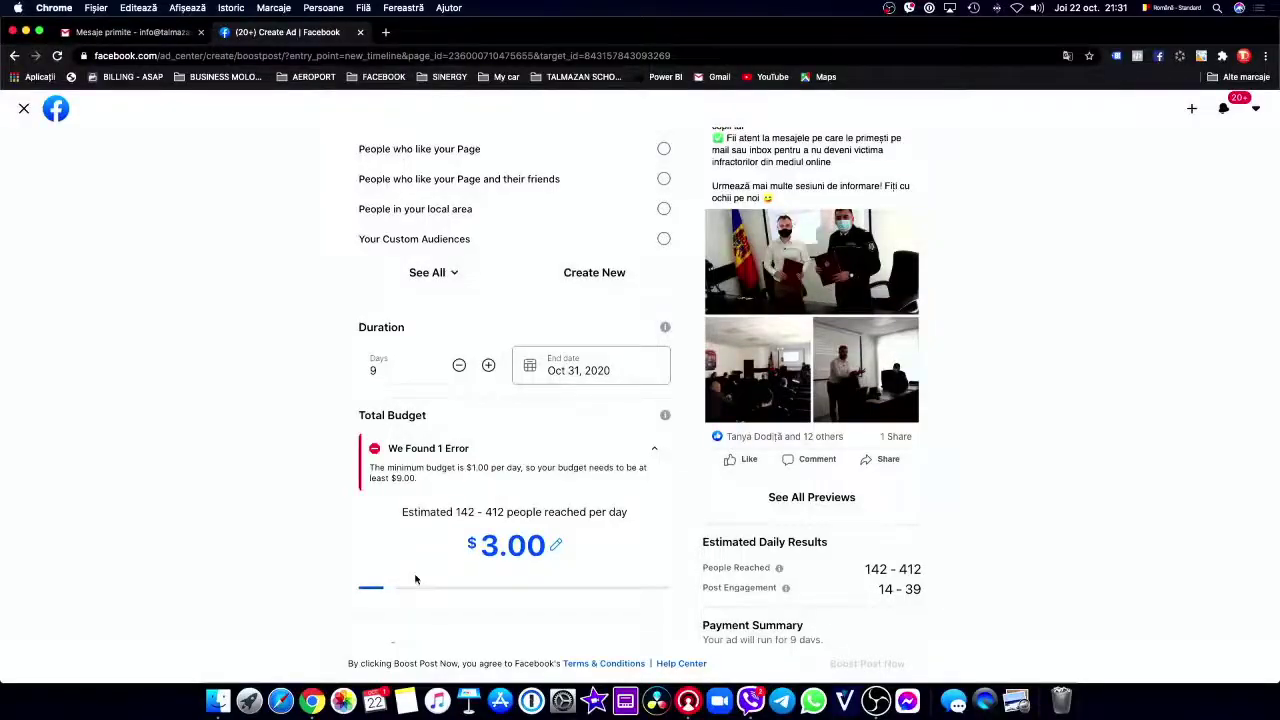
Raise the total budget to $40.00 and the duration to 12 days, checking the estimated daily results.
left_click_drag(392, 594, 546, 597)
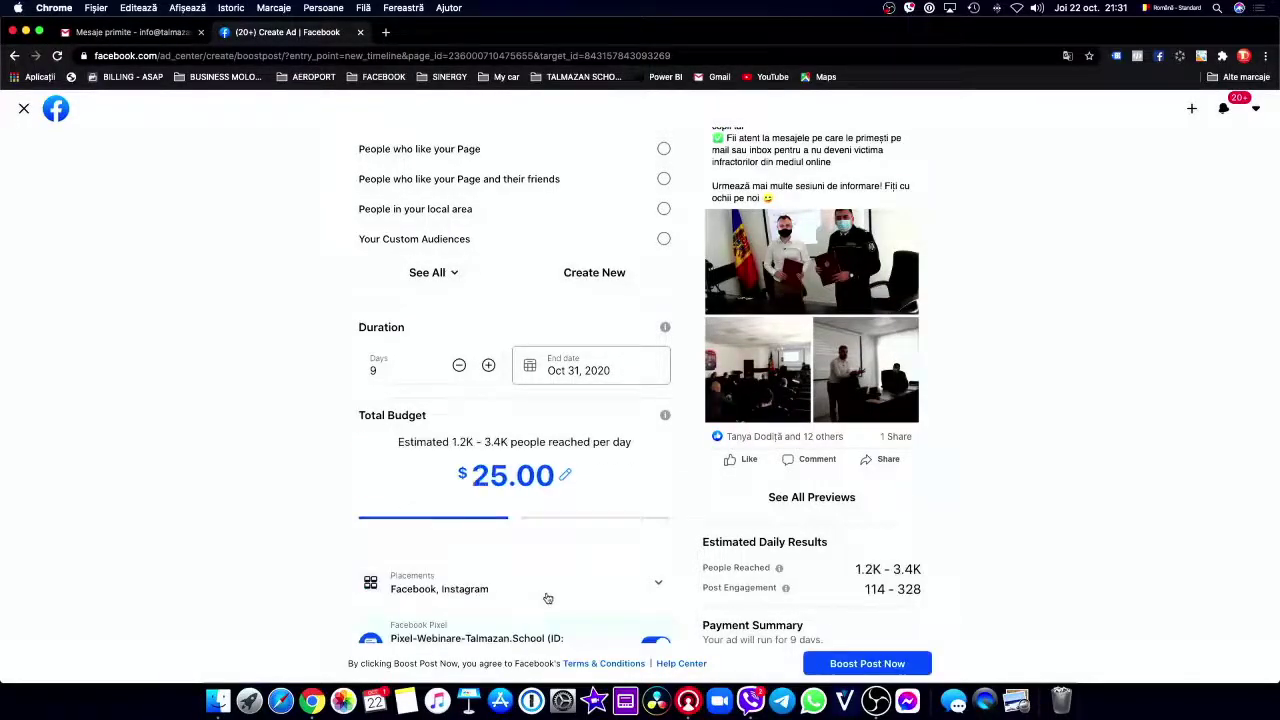
left_click(488, 365)
left_click(488, 365)
left_click(488, 365)
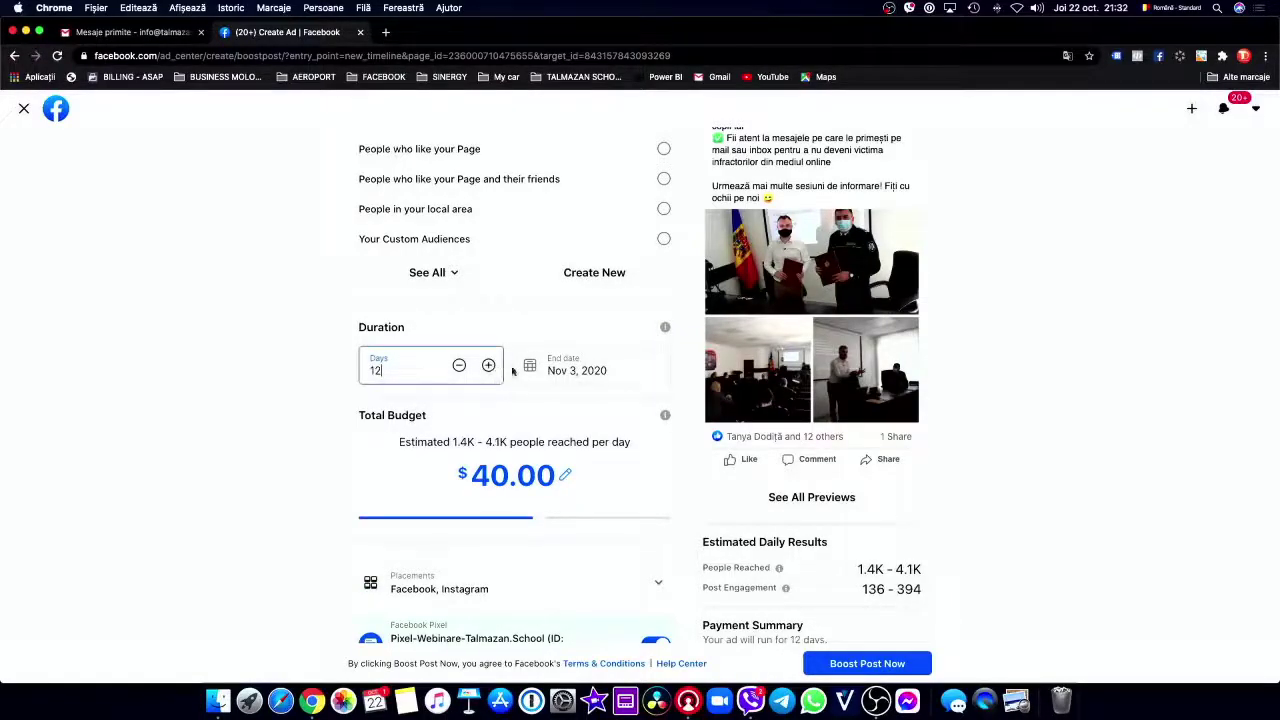
scroll(848, 549, "down", 2)
left_click_drag(922, 487, 696, 431)
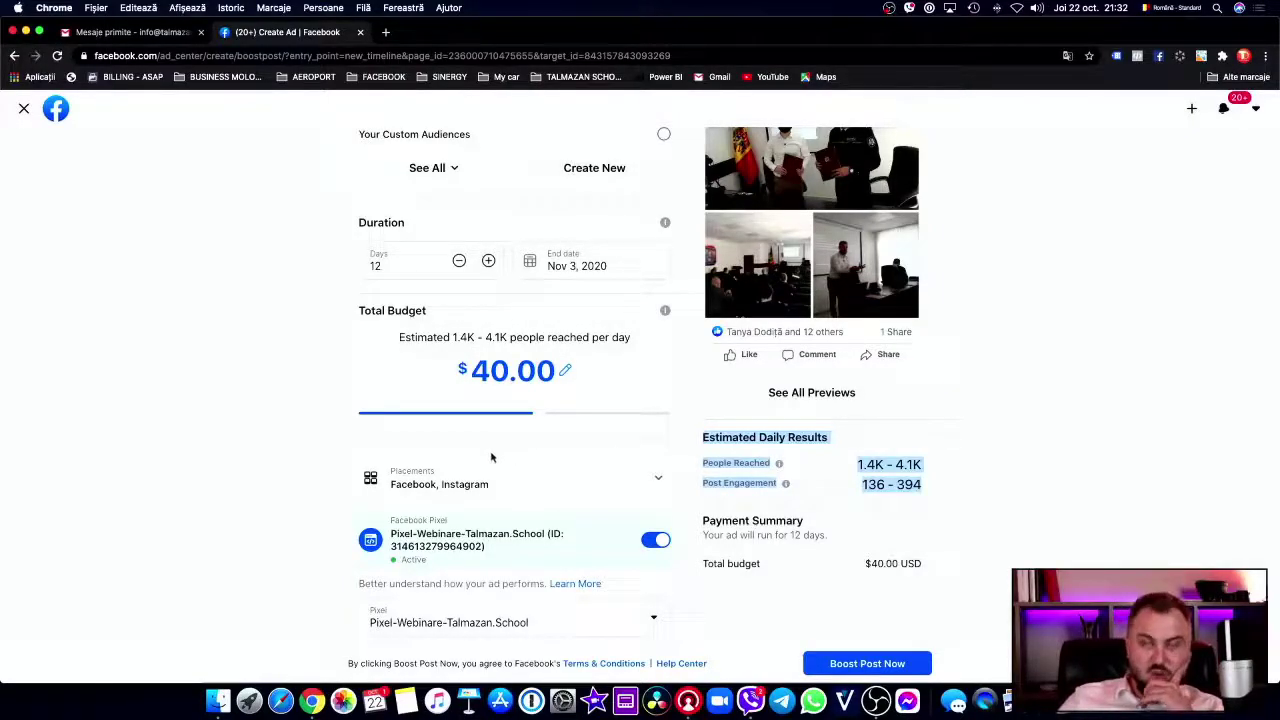
Shorten the ad duration to 1 day and check the estimated number of people reached.
left_click(458, 261)
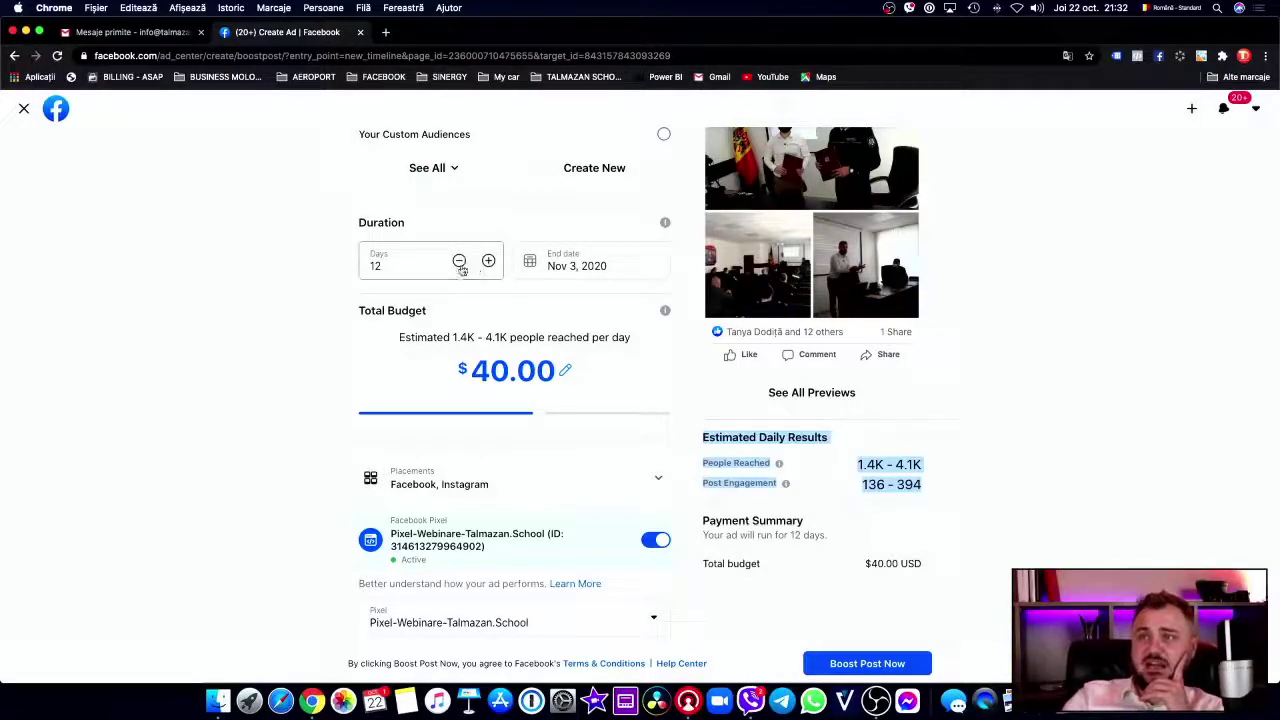
left_click(458, 261)
left_click(458, 261)
left_click(458, 261)
left_click(458, 261)
left_click(458, 261)
left_click(458, 261)
left_click(458, 261)
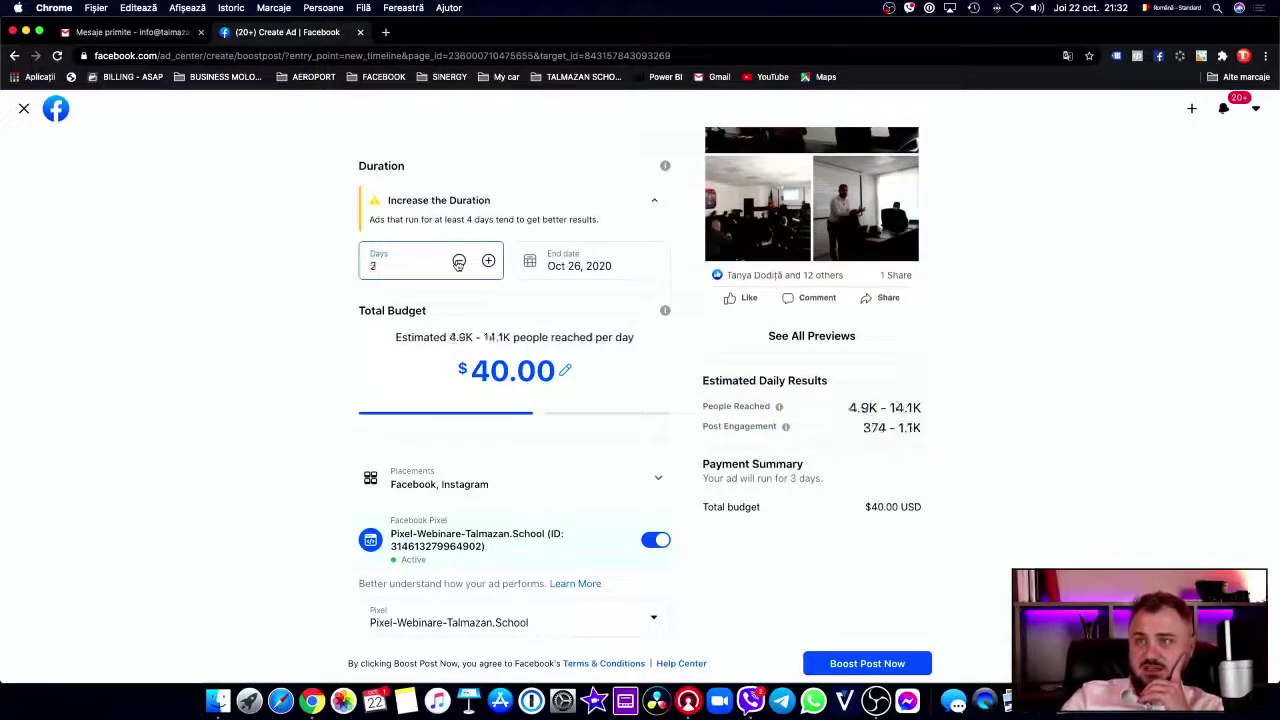
left_click(458, 261)
left_click(458, 261)
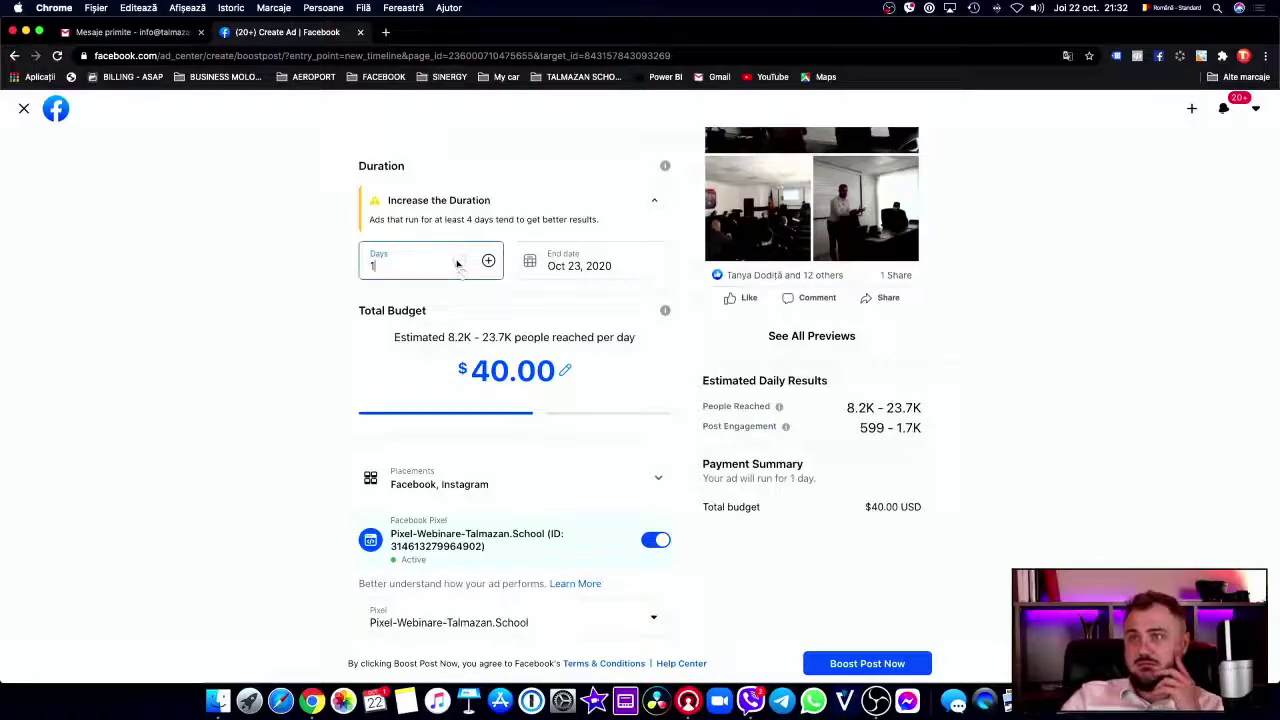
left_click(536, 419)
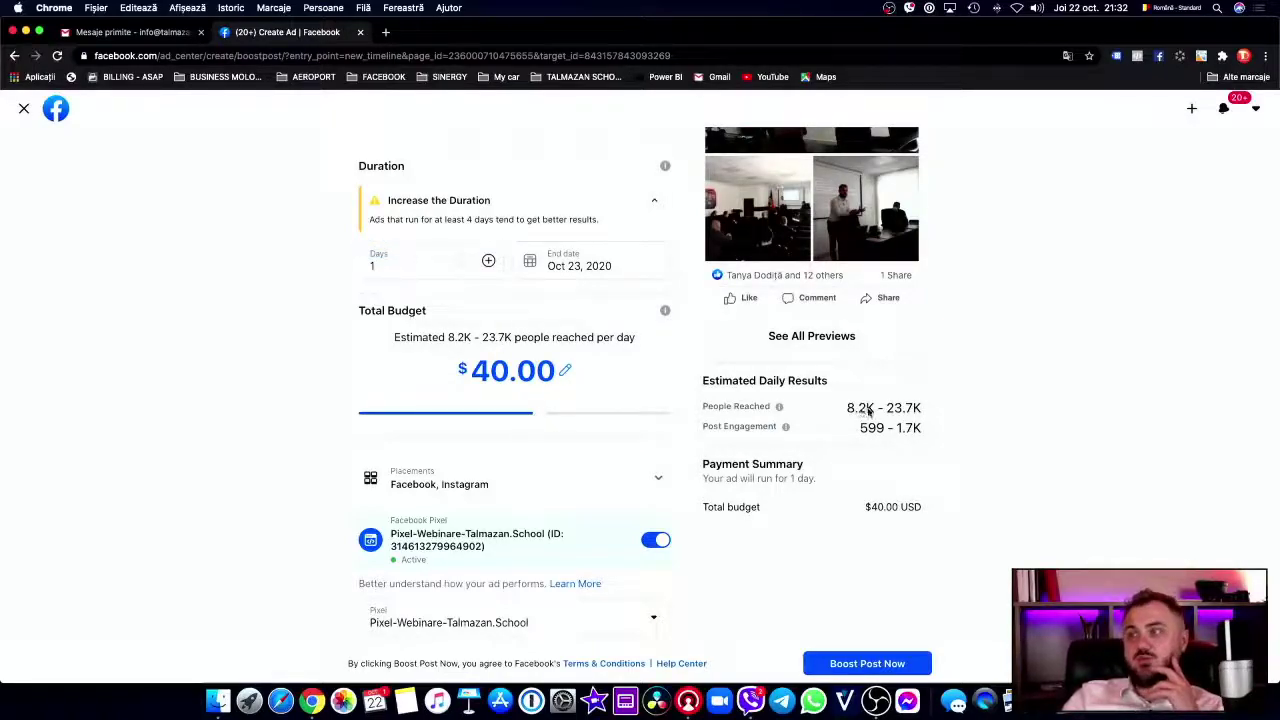
left_click_drag(918, 410, 843, 410)
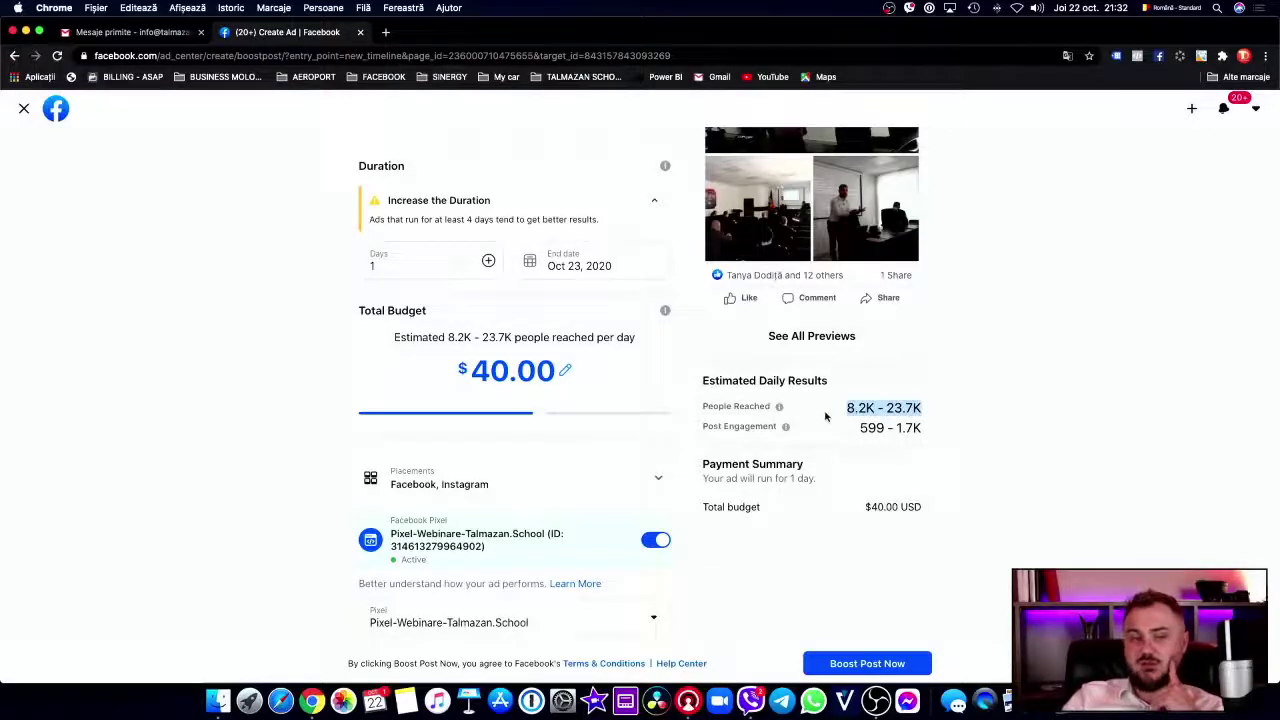
Extend the ad duration gradually to 6 days, comparing the estimated people reached at 2 and 3 days.
left_click(488, 260)
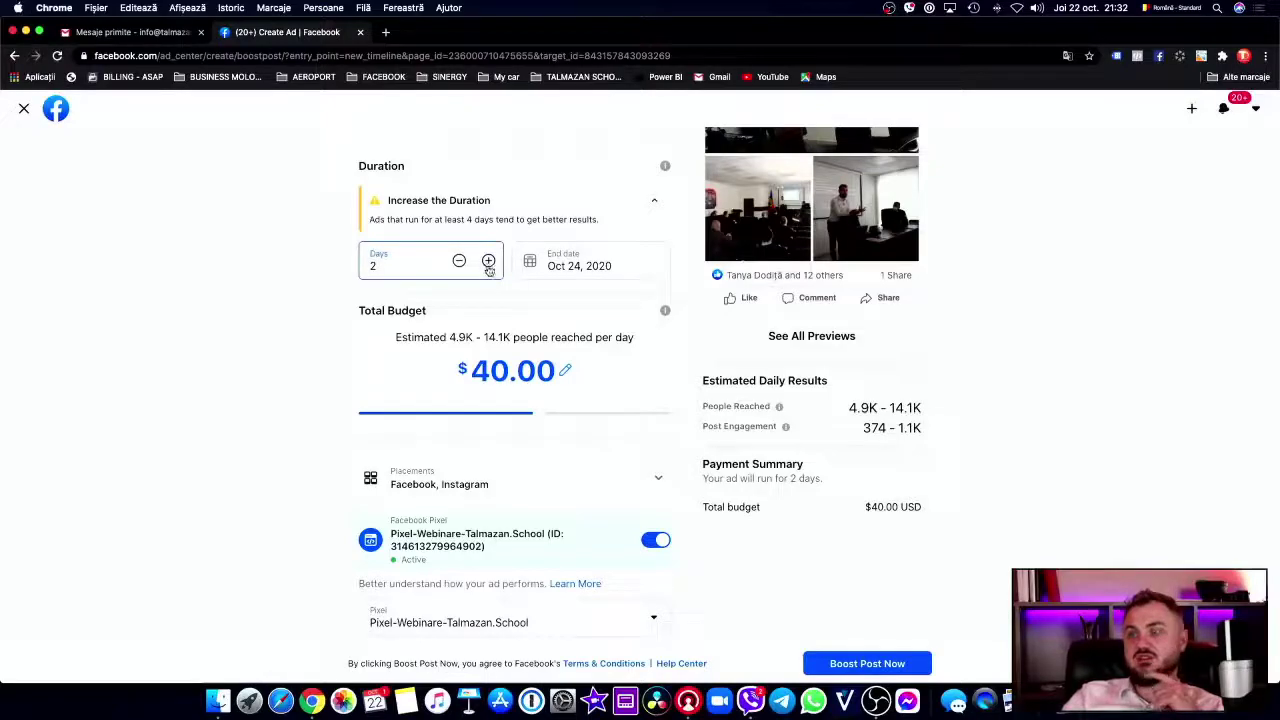
left_click_drag(890, 425, 934, 409)
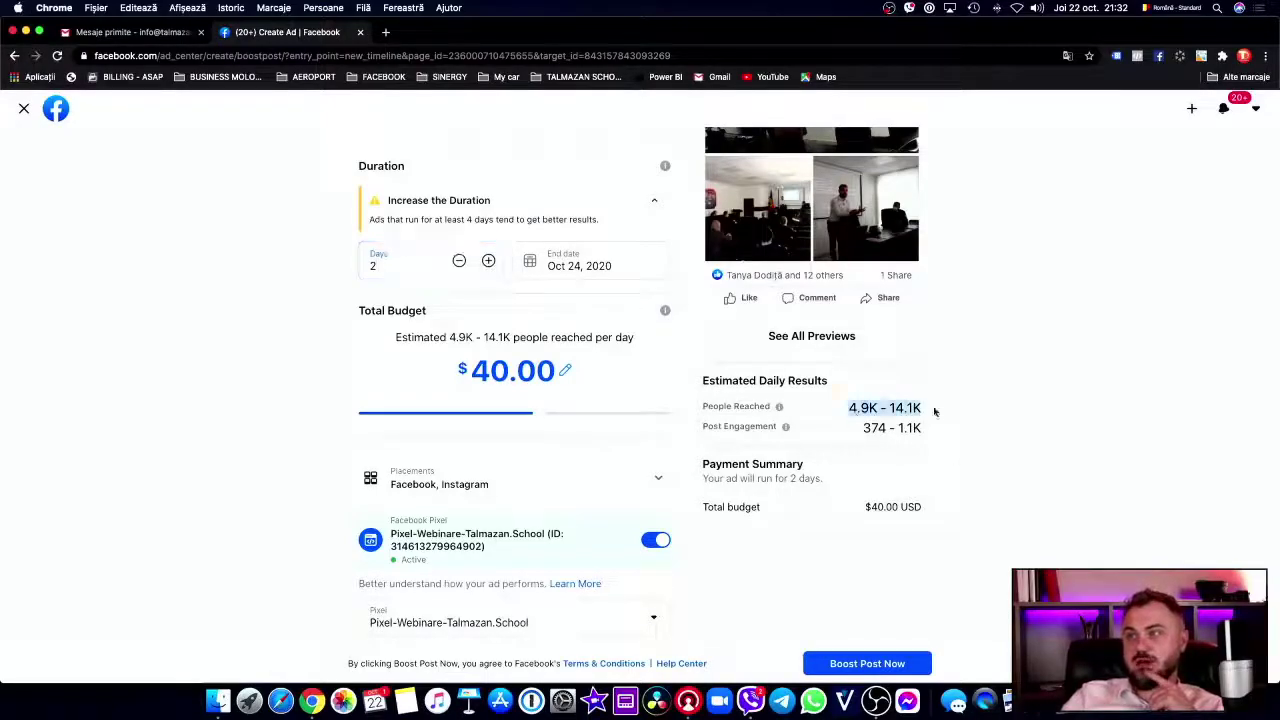
left_click(488, 260)
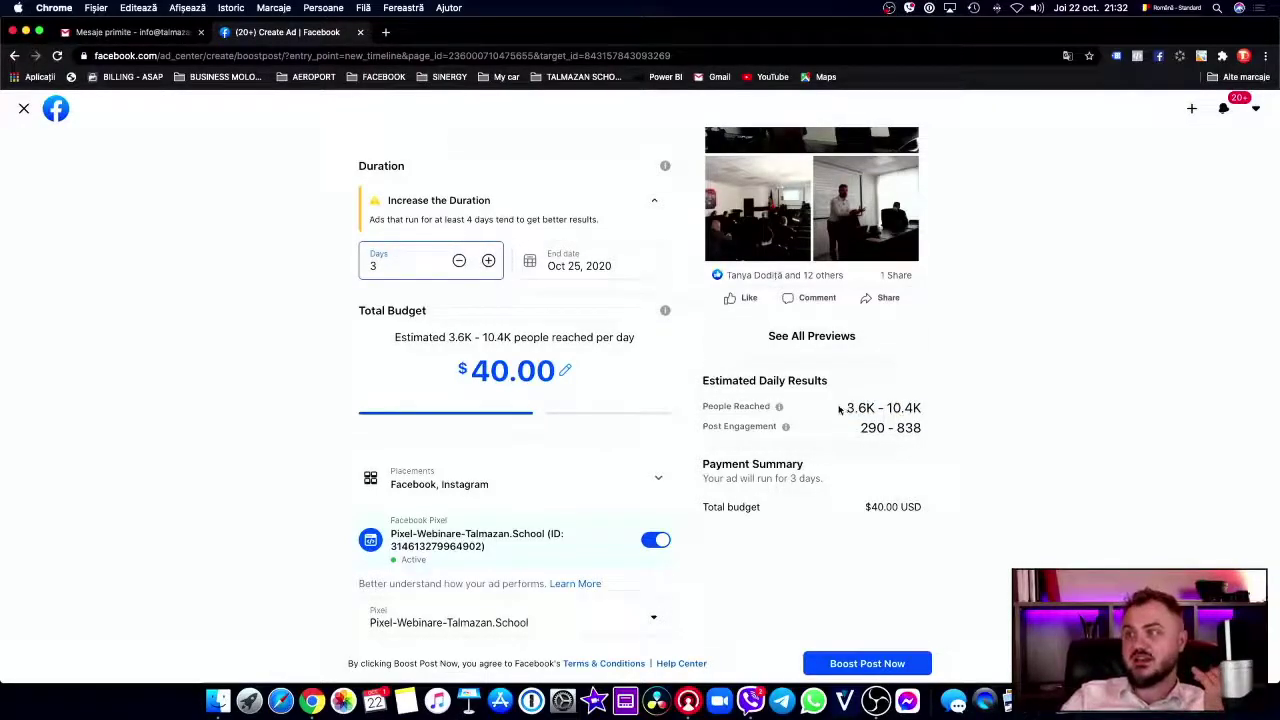
left_click_drag(843, 409, 976, 413)
left_click(488, 260)
left_click(488, 260)
left_click(488, 260)
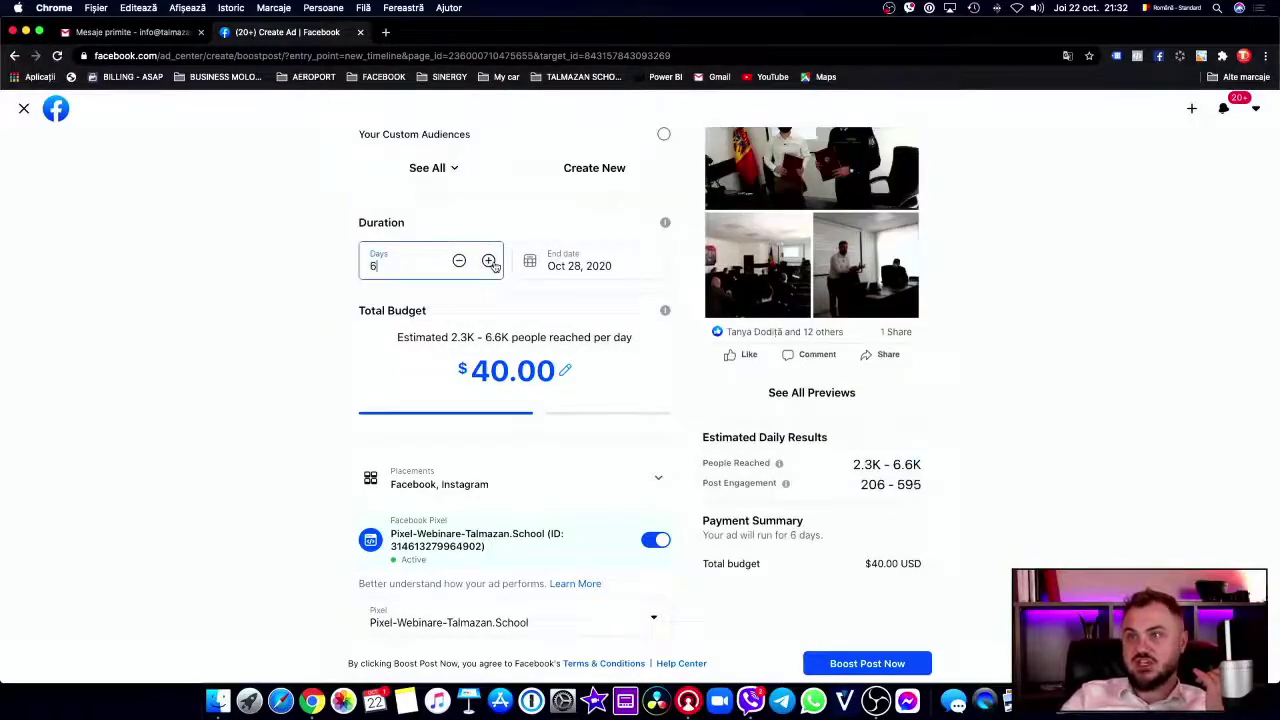
Lower the total budget to $3.00 and review the estimated reach and the minimum daily budget requirement.
left_click_drag(530, 414, 388, 413)
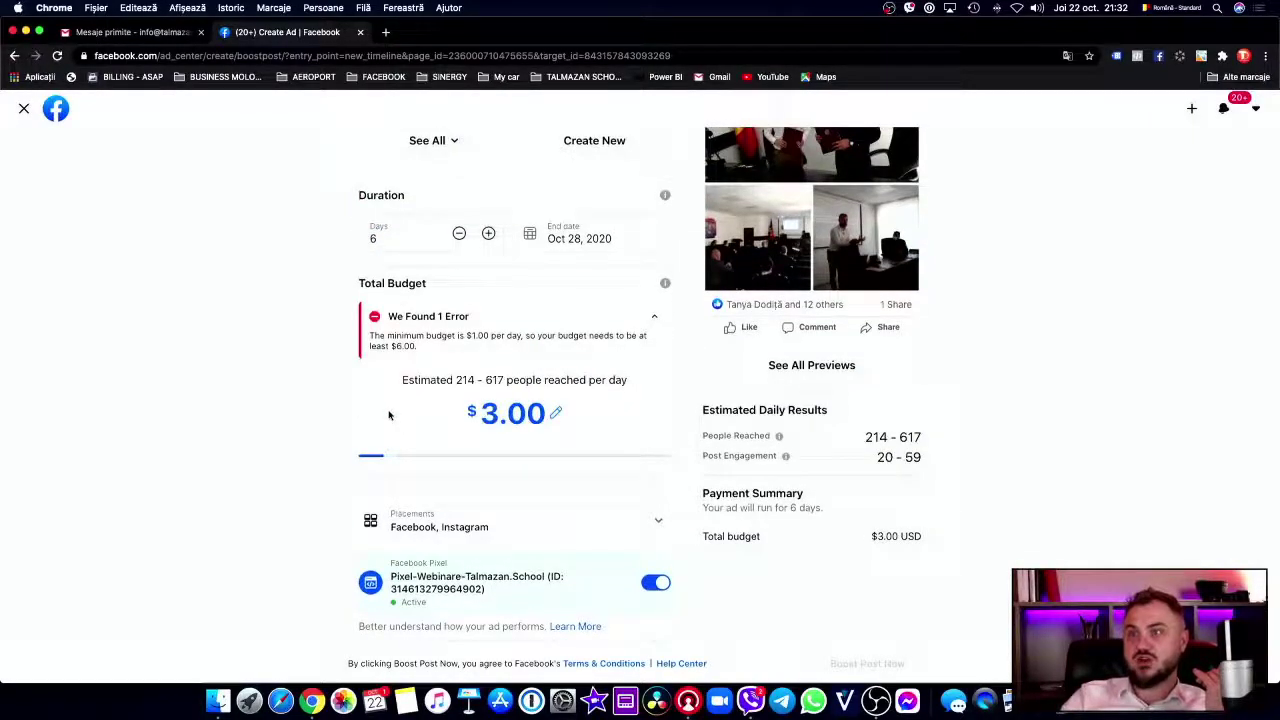
left_click_drag(928, 441, 703, 437)
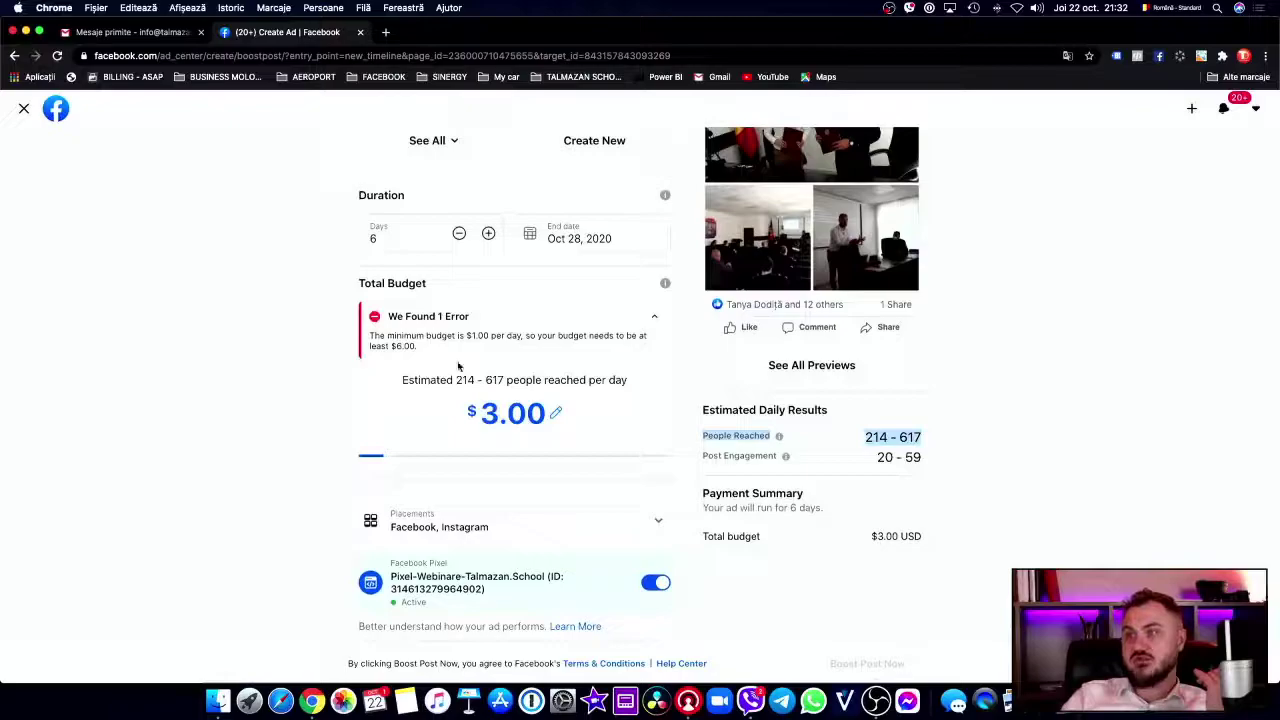
left_click(385, 336)
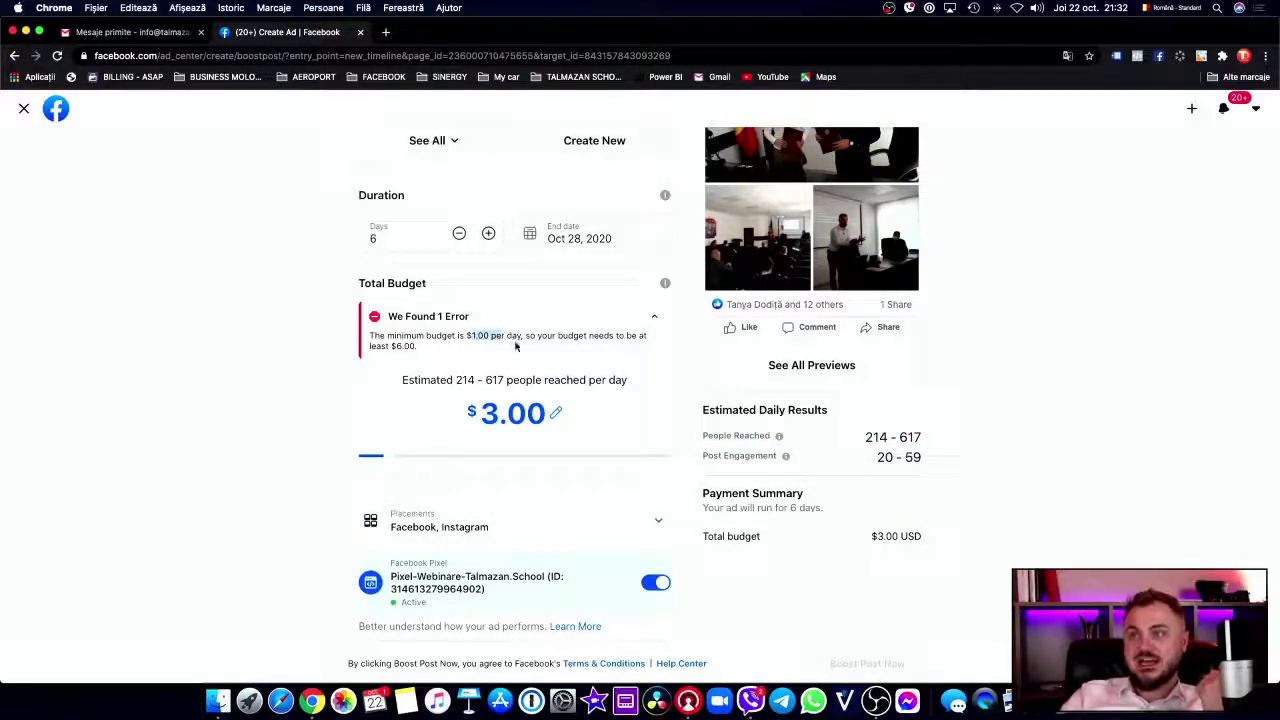
left_click(489, 416)
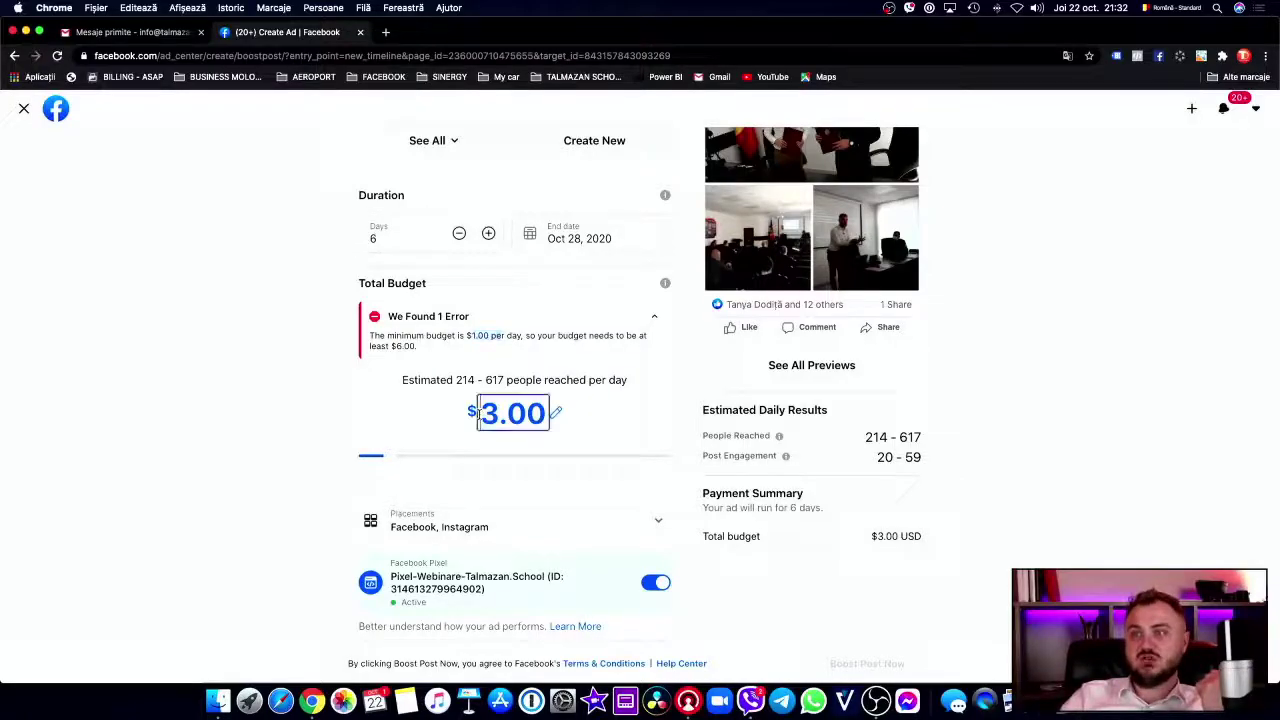
left_click(580, 414)
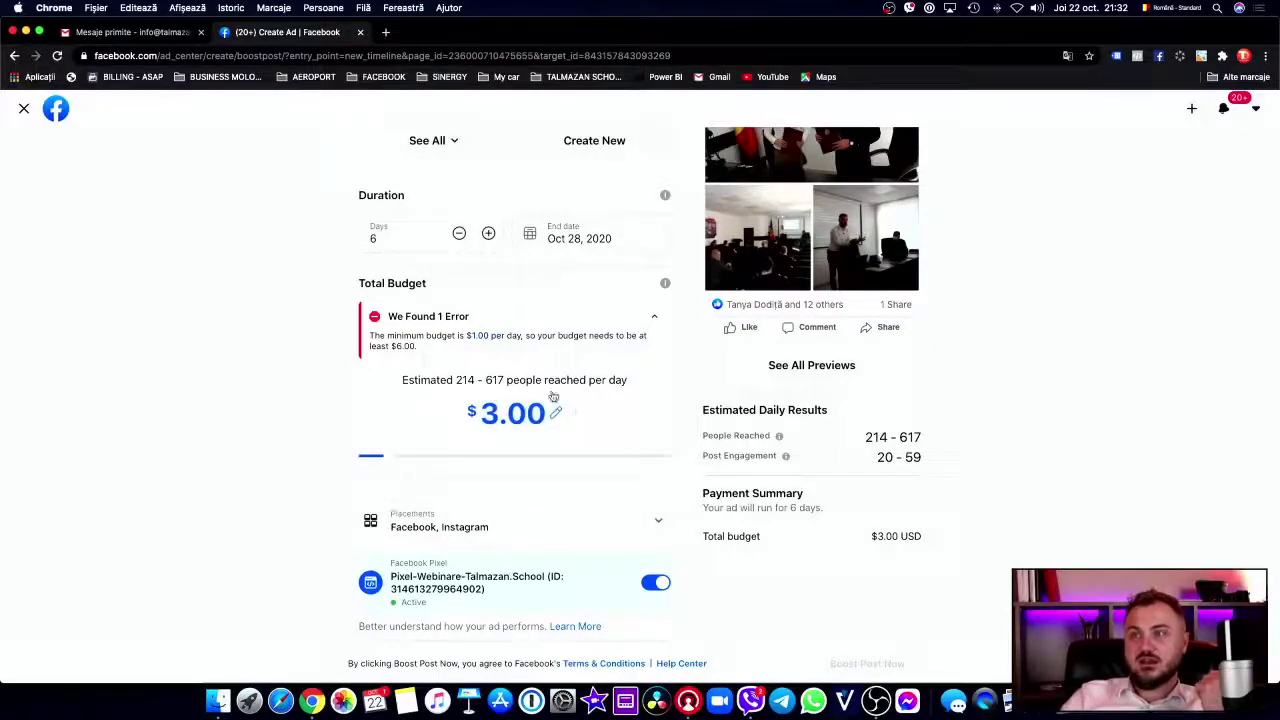
Reduce the ad duration to 3 days to suit the total budget.
left_click(488, 233)
left_click(461, 236)
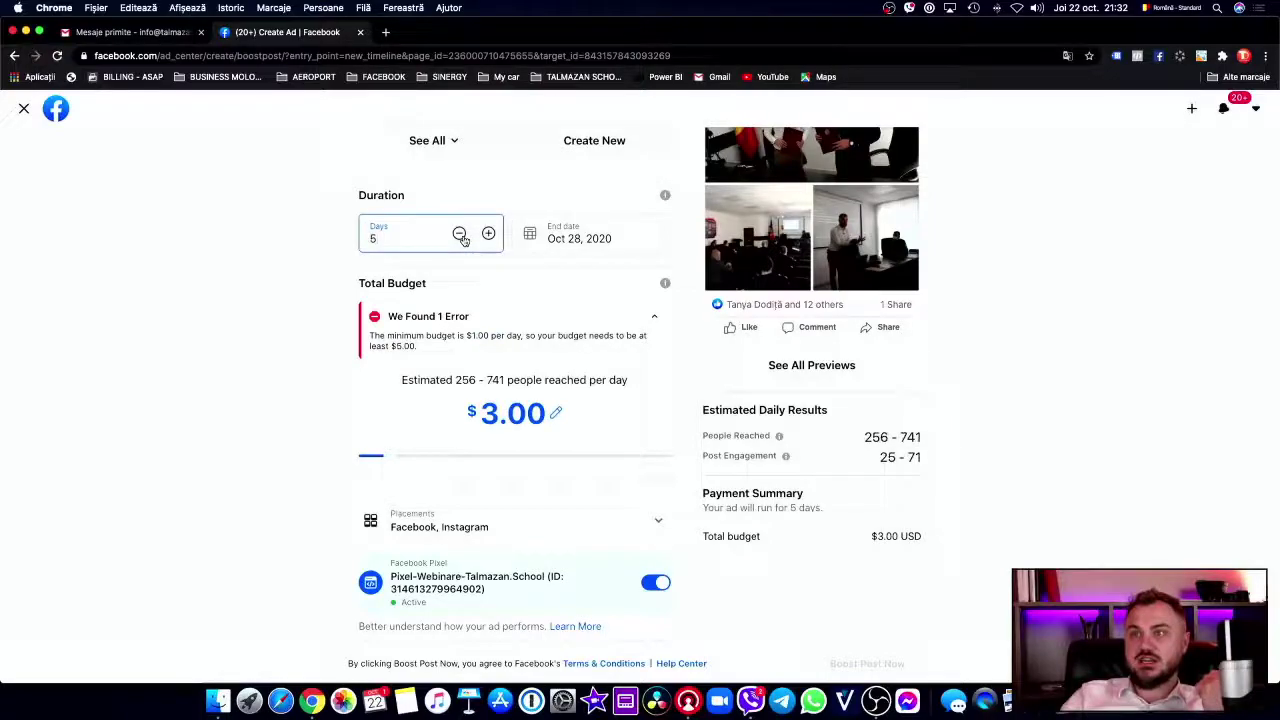
left_click(461, 236)
left_click(461, 236)
left_click(461, 236)
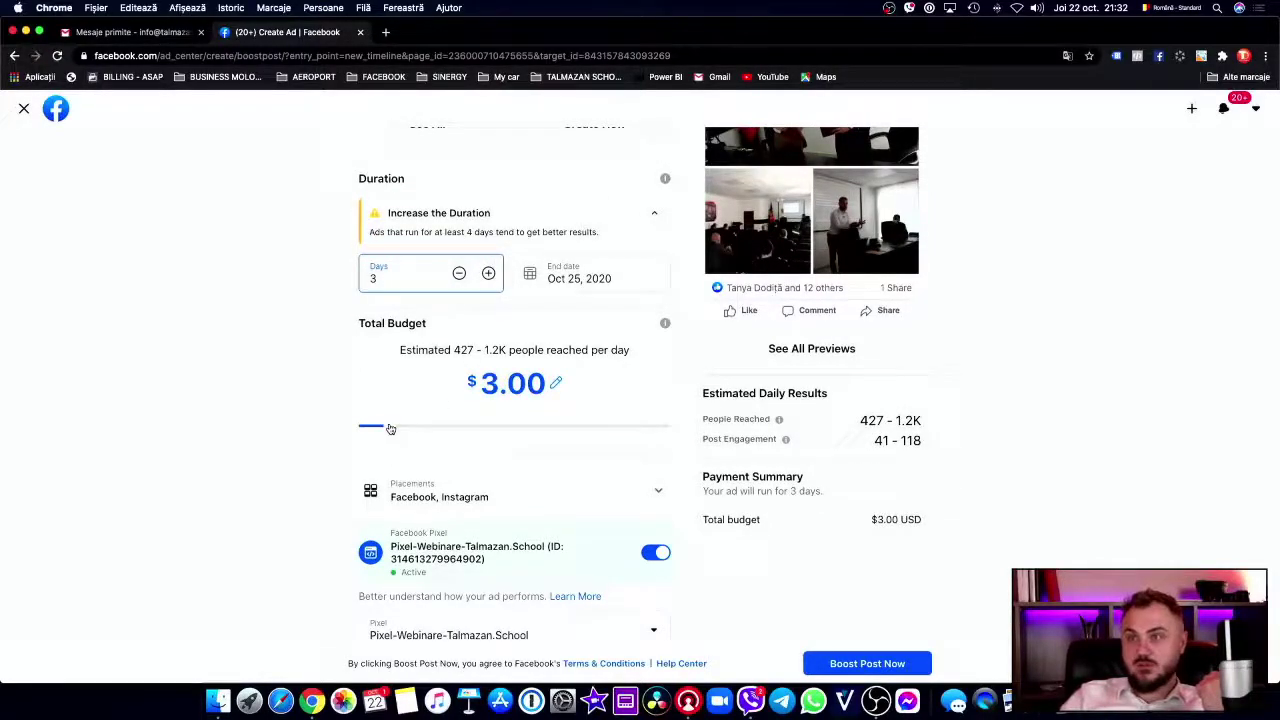
Raise the total budget to $10.00 and extend the ad duration to 5 days.
left_click_drag(389, 426, 446, 426)
left_click(488, 273)
left_click(488, 273)
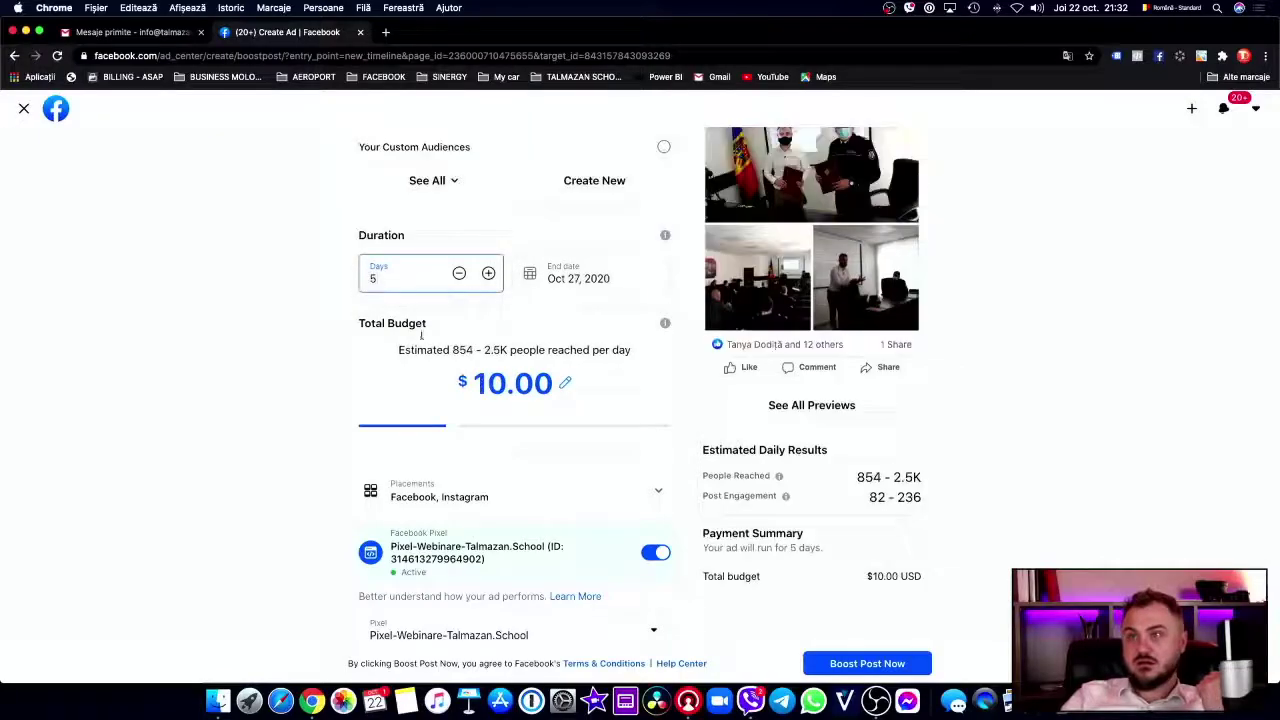
triple_click(470, 323)
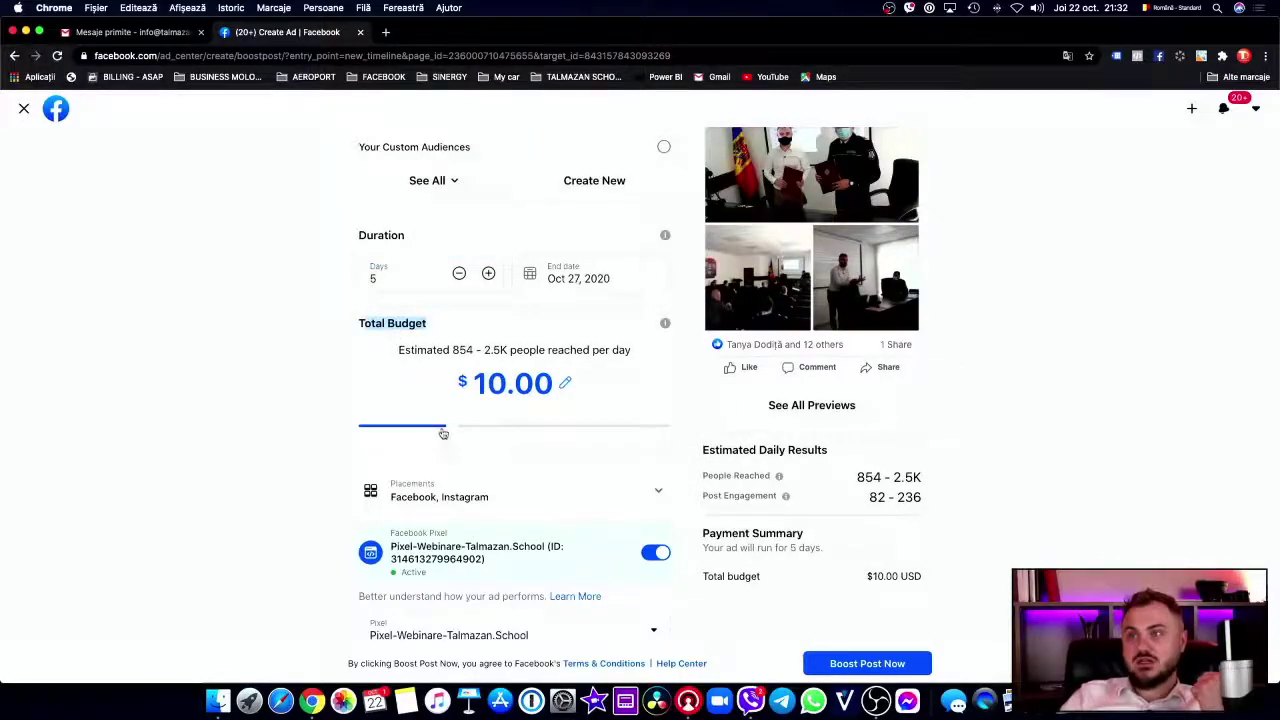
mouse_move(443, 433)
left_mouse_down()
mouse_move(670, 432)
mouse_move(654, 449)
mouse_move(662, 436)
mouse_move(446, 437)
left_mouse_up()
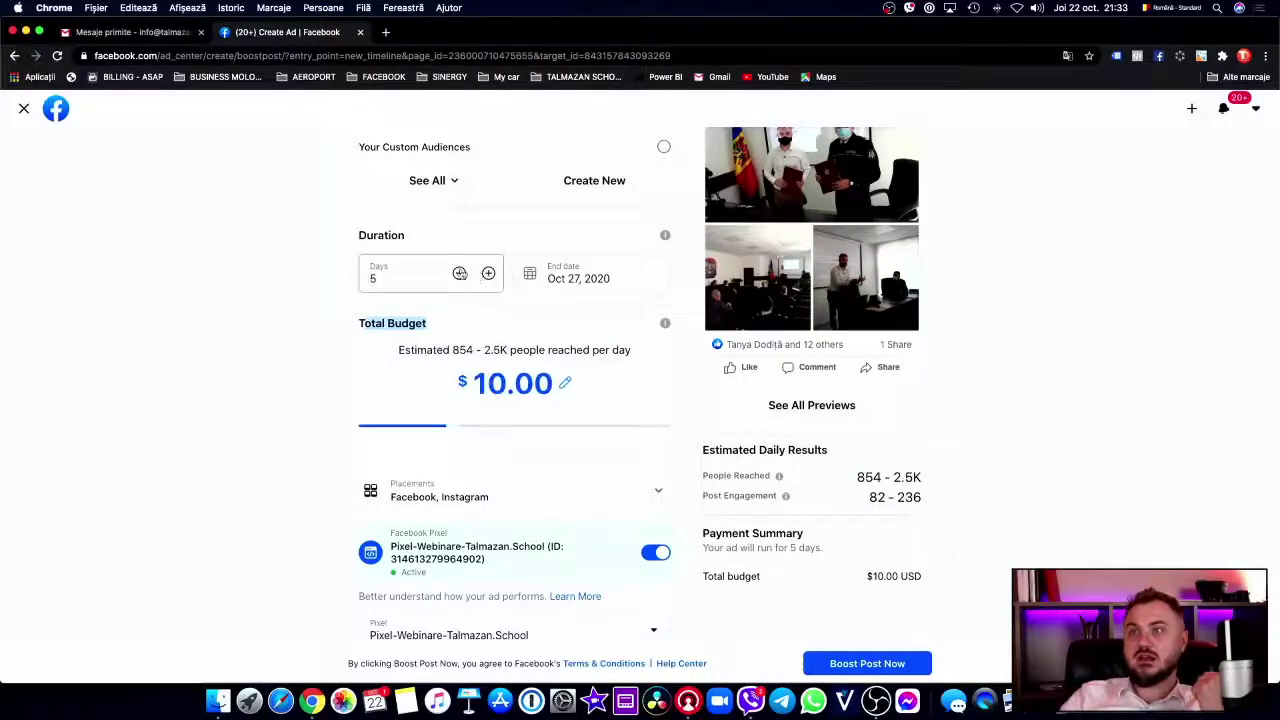
Reduce the ad duration to 2 days and read the recommendation about increasing the duration.
left_click(460, 273)
left_click(460, 273)
left_click(459, 313)
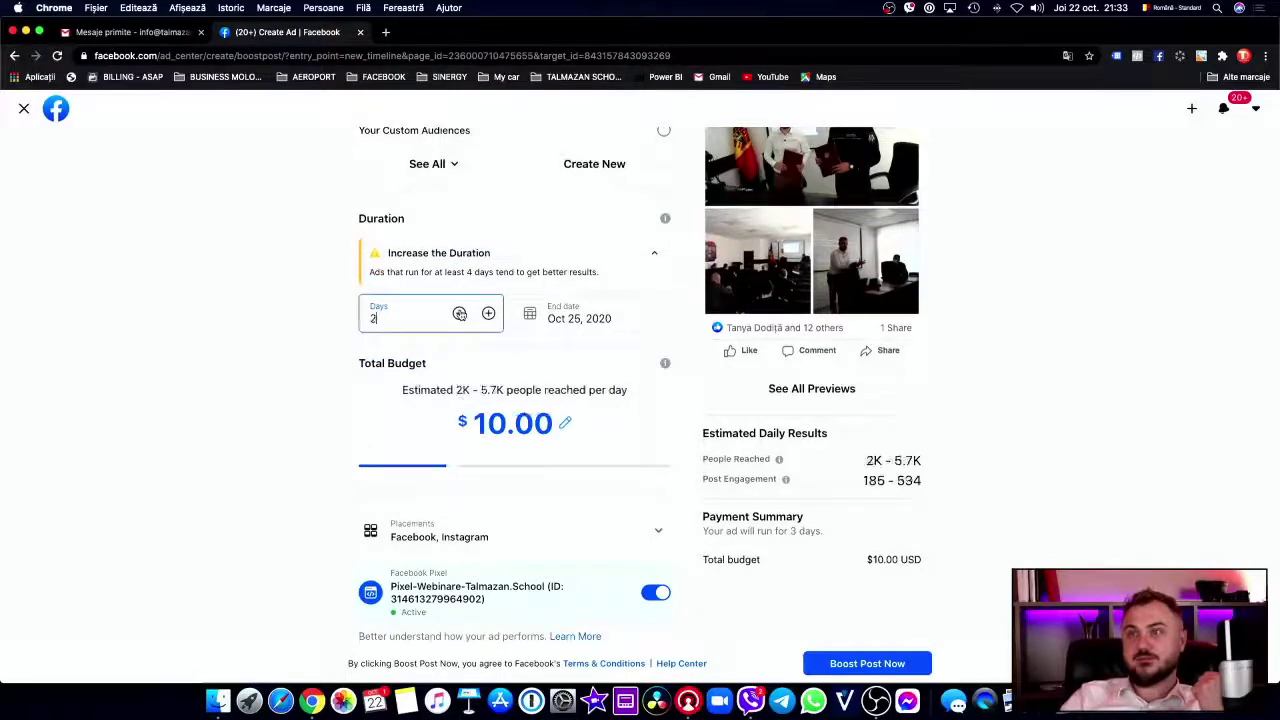
left_click_drag(603, 273, 370, 251)
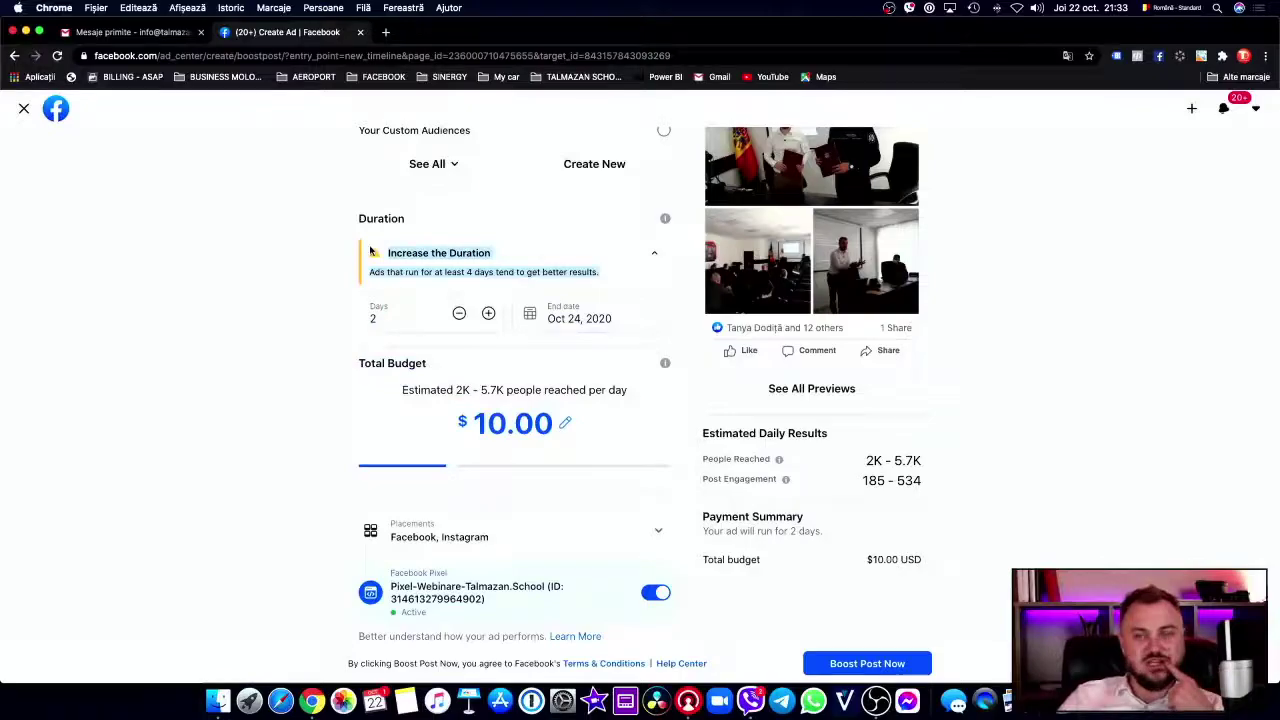
Extend the ad duration to 4 days, comparing the estimated daily reach at 3 days along the way.
left_click(487, 314)
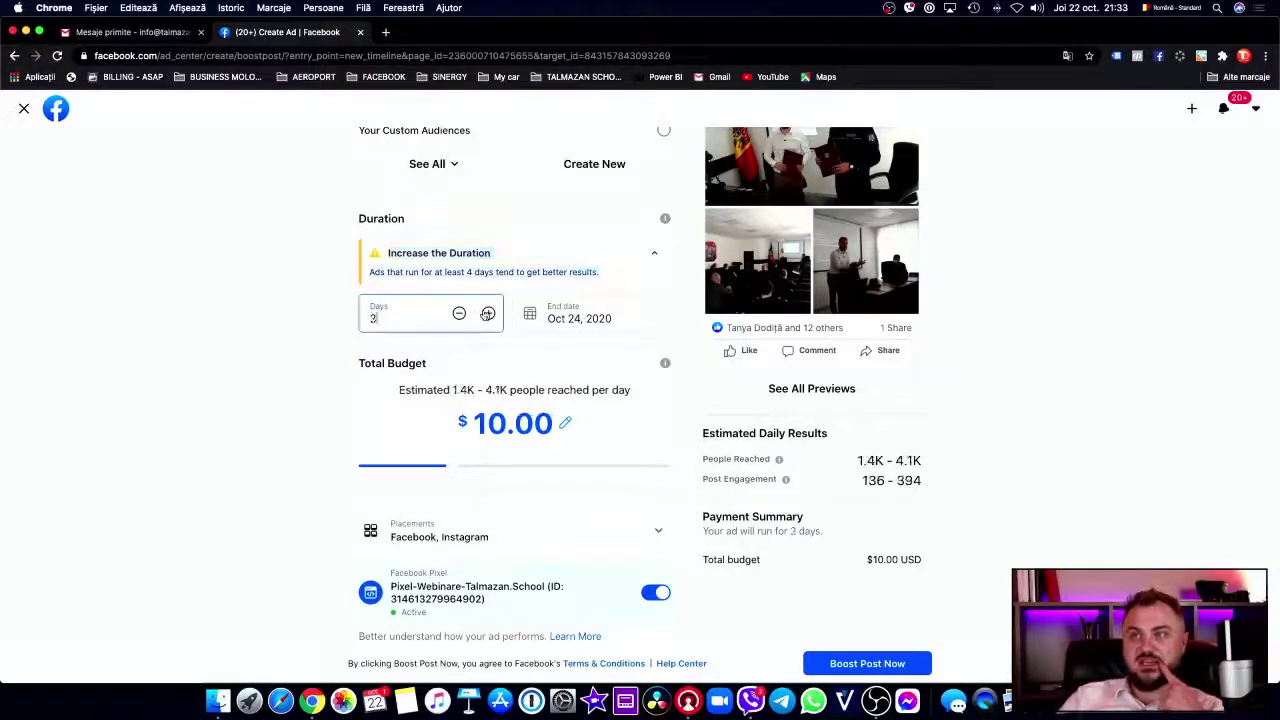
left_click(487, 314)
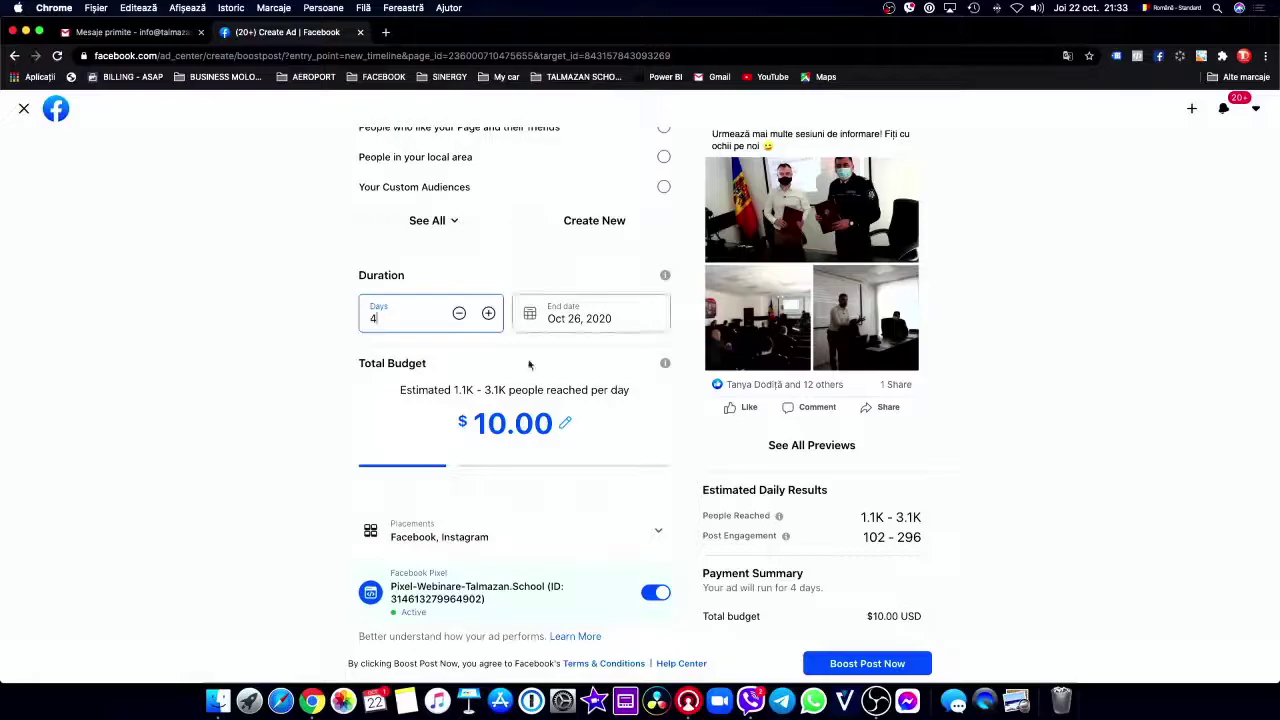
scroll(529, 365, "down", 3)
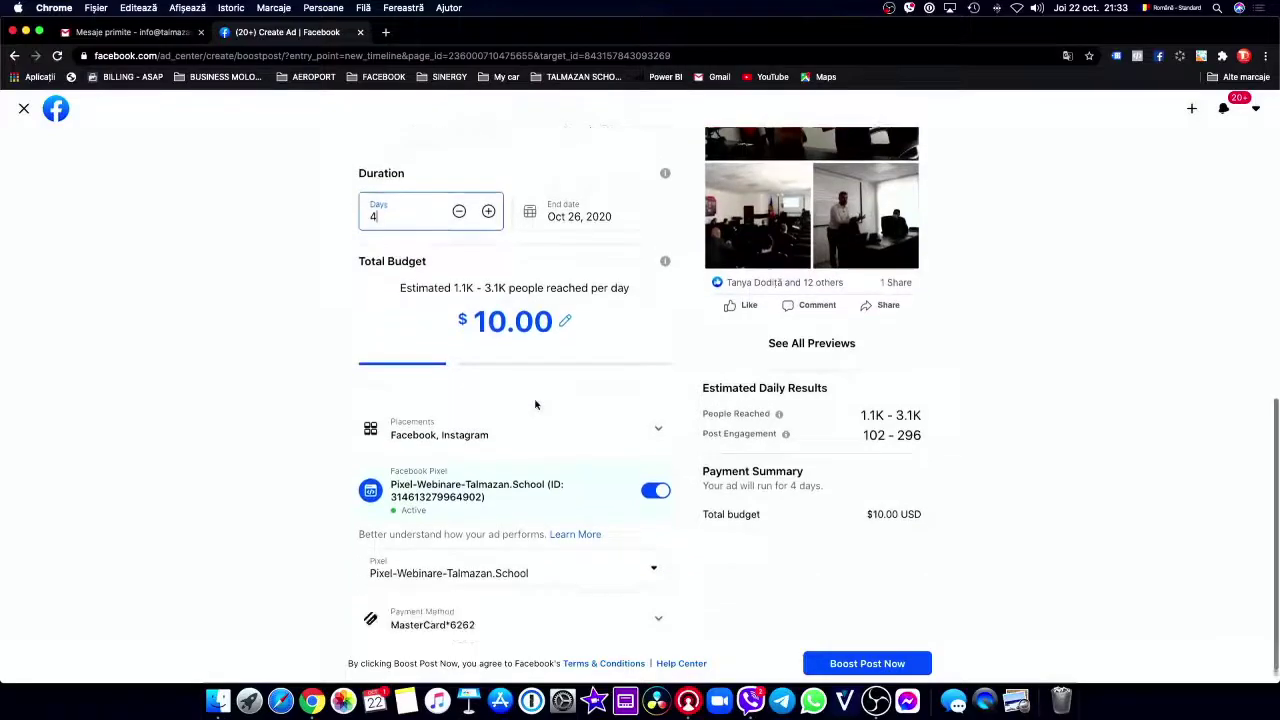
Set the ad duration to 3 days with a $15.00 total budget and review the overall boost settings.
left_click(459, 208)
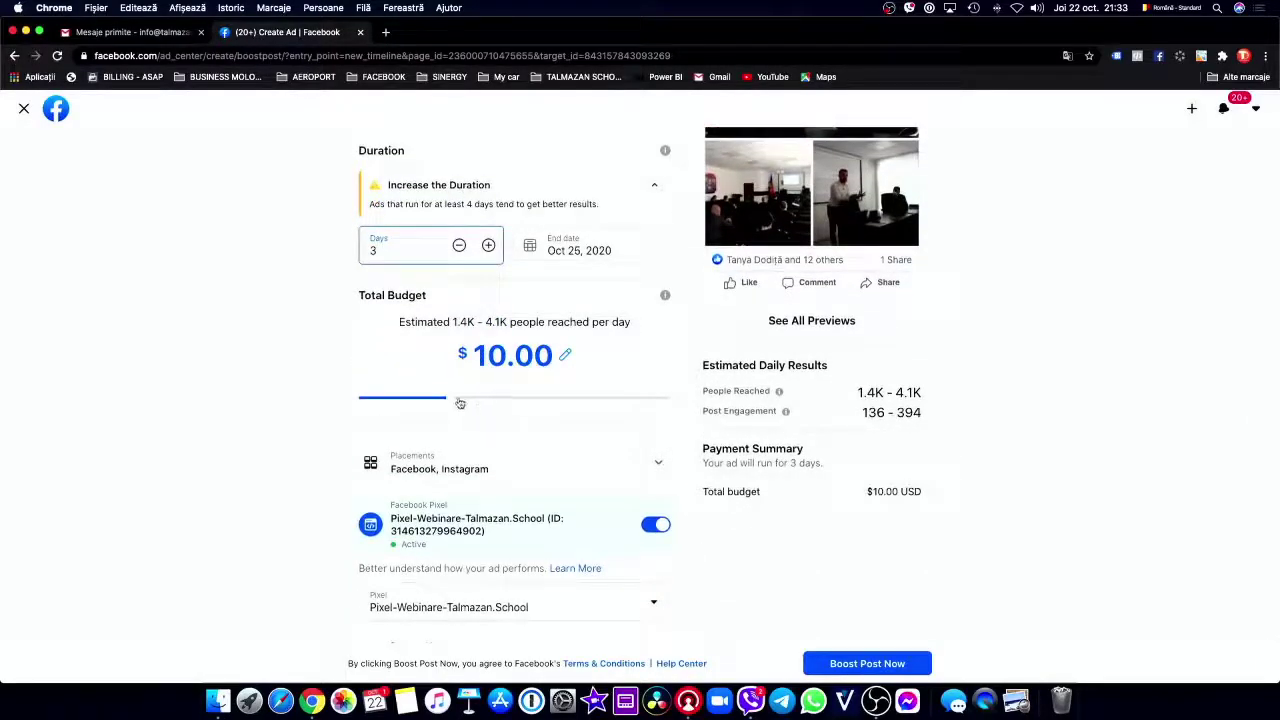
left_click_drag(460, 403, 489, 400)
scroll(546, 403, "down", 1)
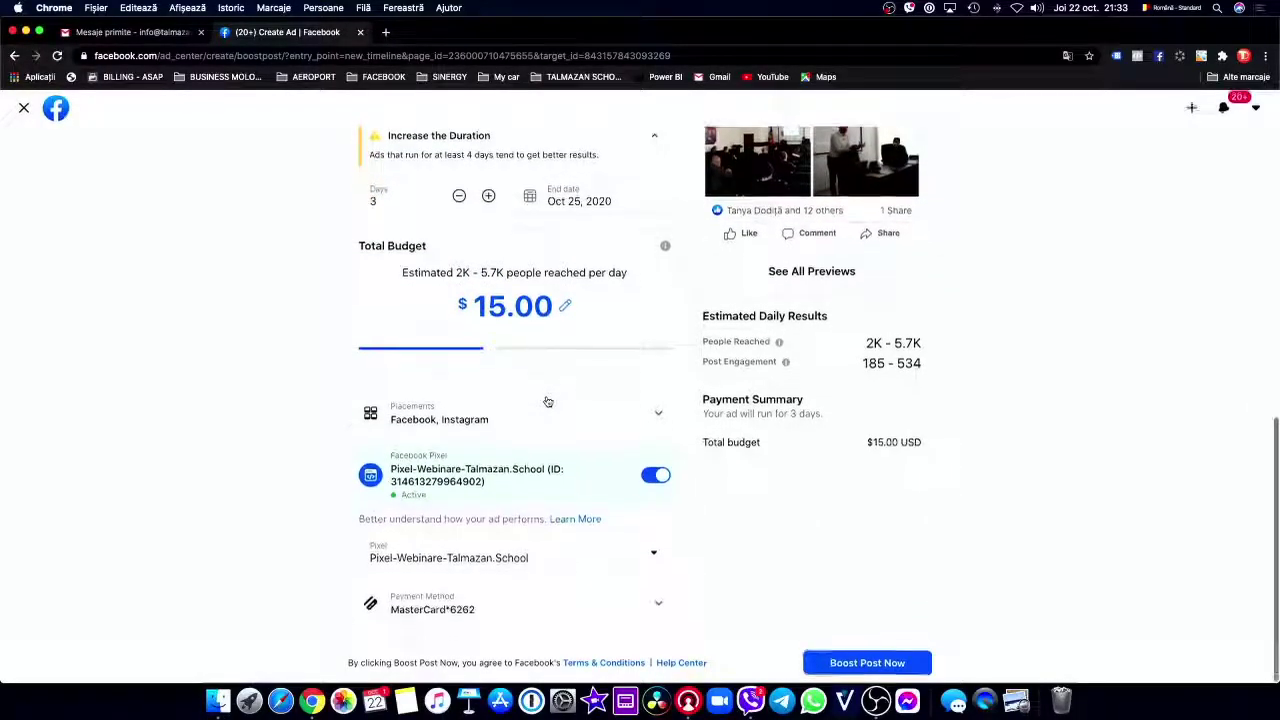
scroll(549, 397, "up", 5)
scroll(550, 369, "up", 5)
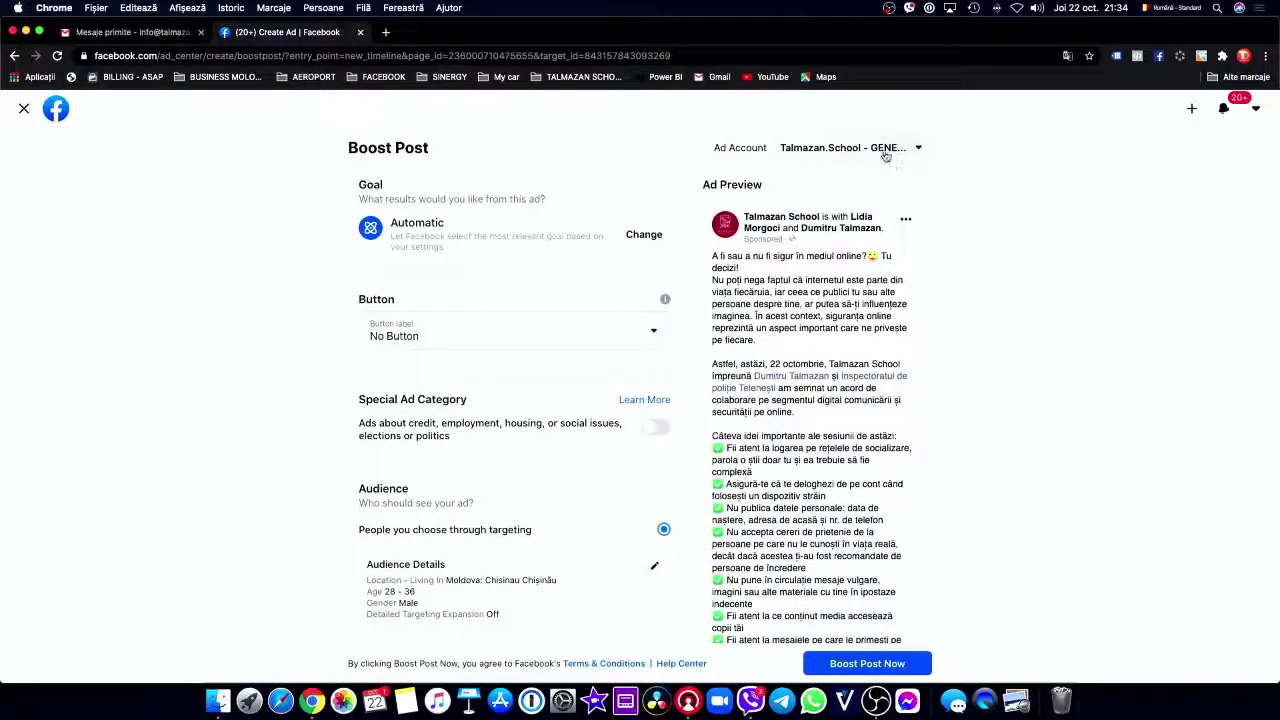
scroll(469, 403, "down", 10)
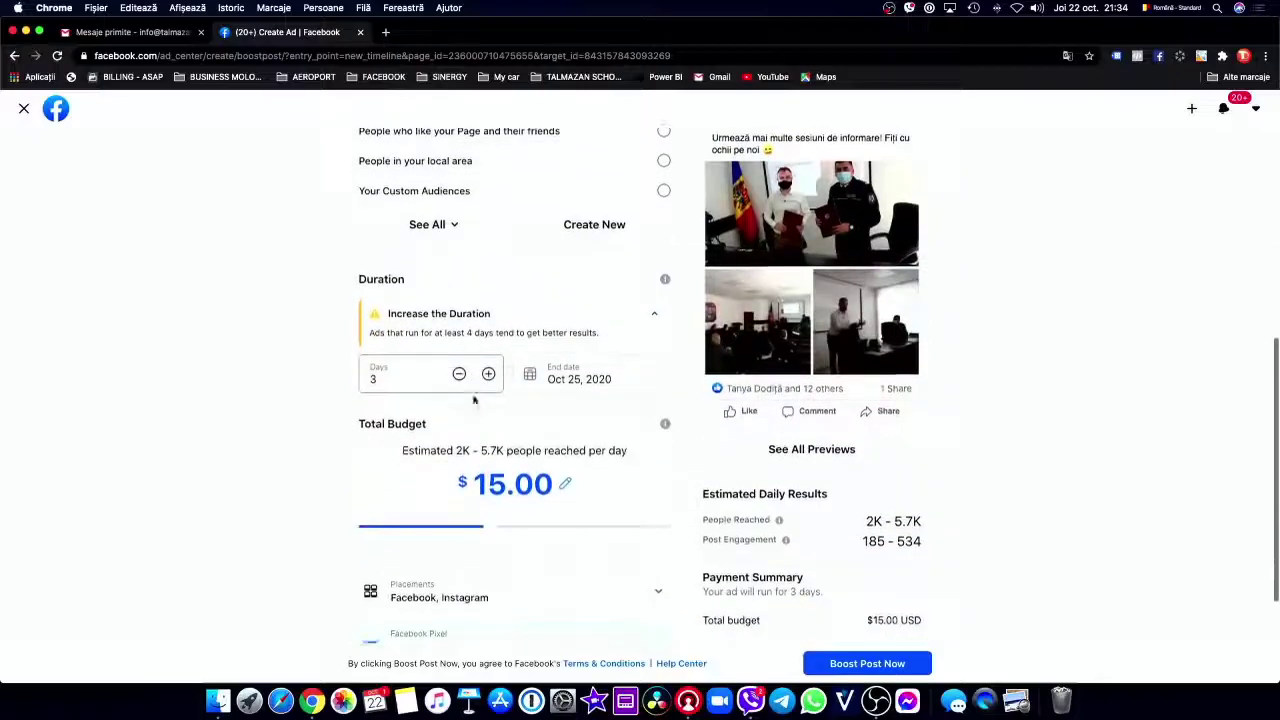
Set the ad duration to 2 days and the total budget to $10.00, checking the estimated people reached.
left_click(458, 317)
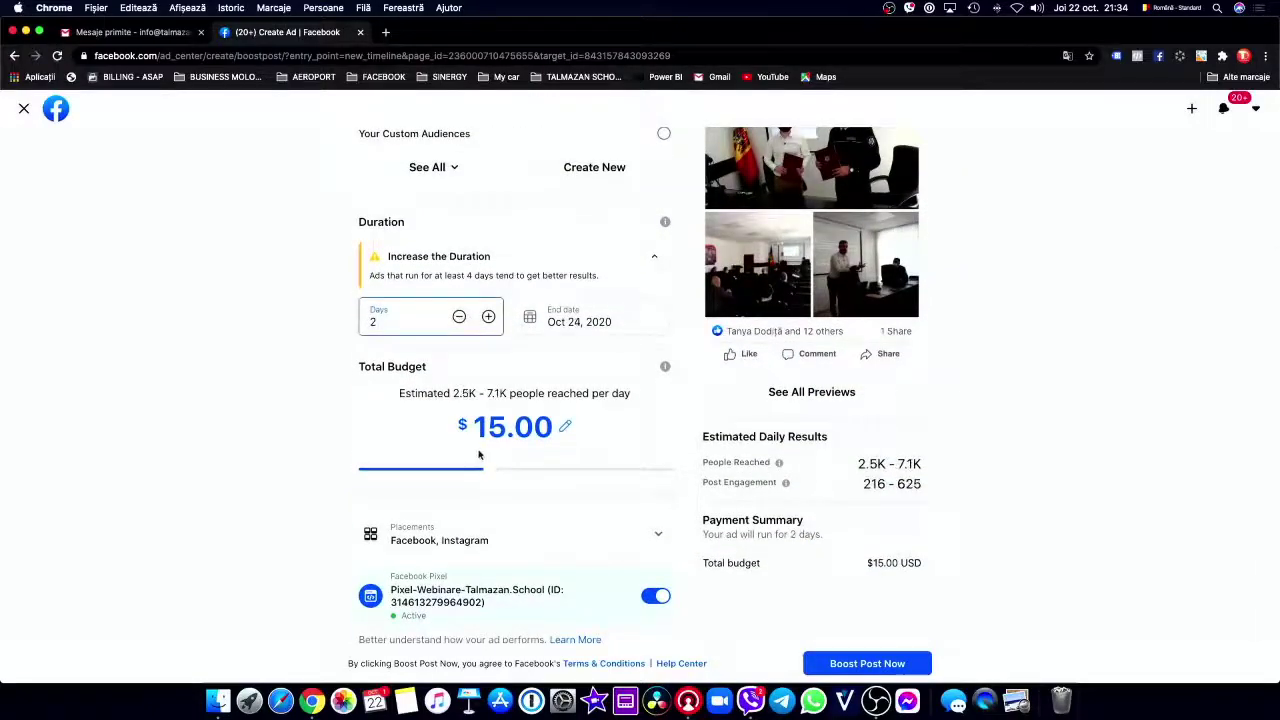
left_click_drag(481, 473, 451, 476)
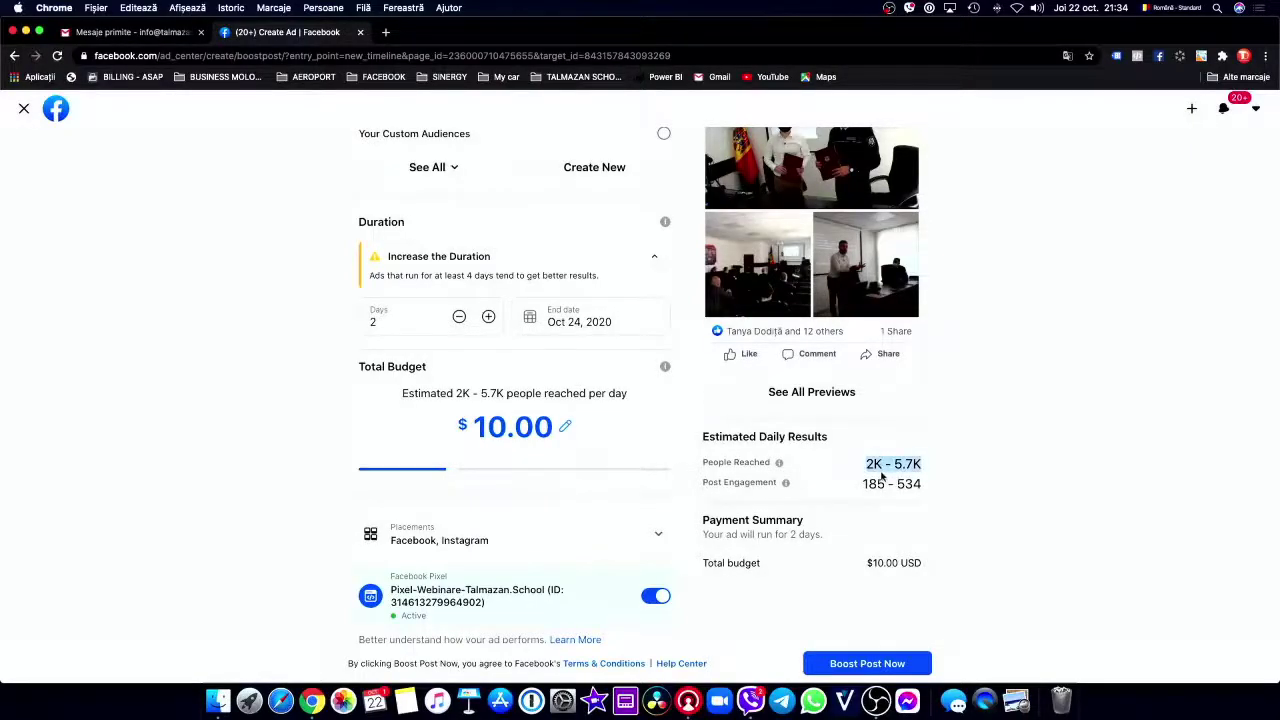
scroll(542, 531, "down", 3)
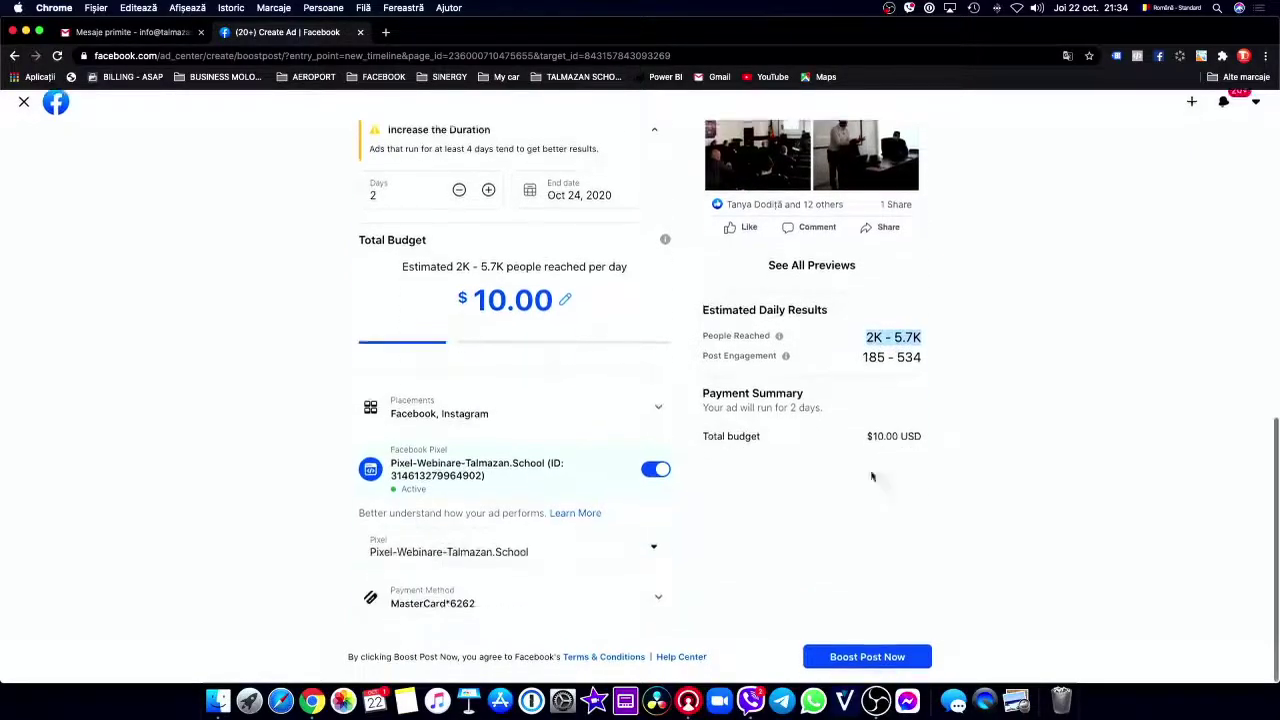
Submit the post boost, review its confirmation summary and continue to the Ad Center.
left_click(874, 664)
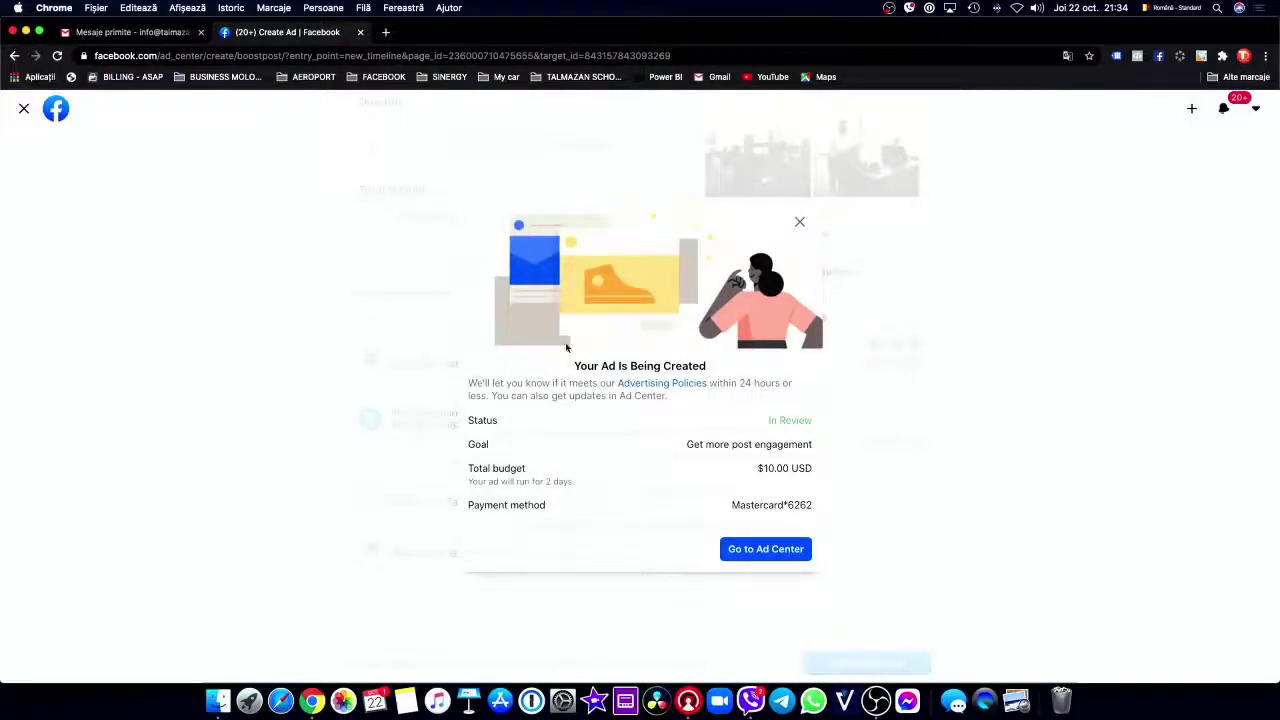
left_click_drag(714, 365, 761, 463)
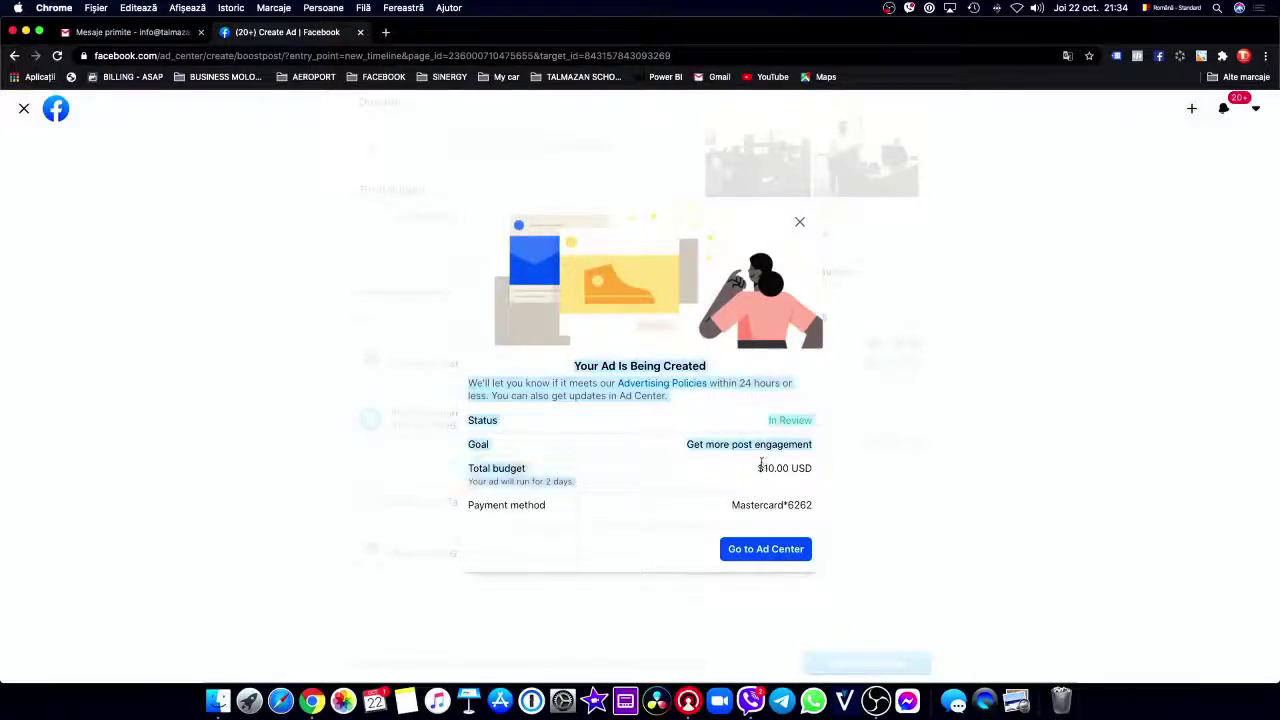
left_click(758, 549)
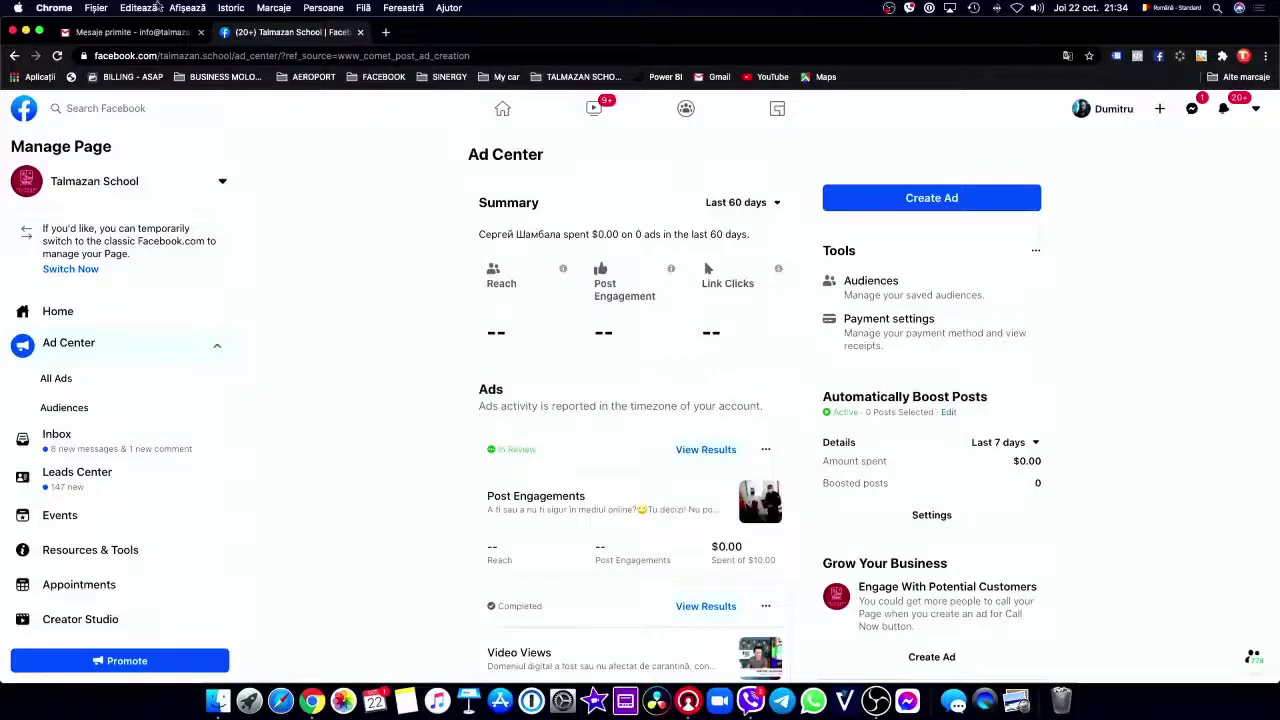
Reach the Ad Center again through the Talmazan School page and look over its list of ads.
left_click(21, 114)
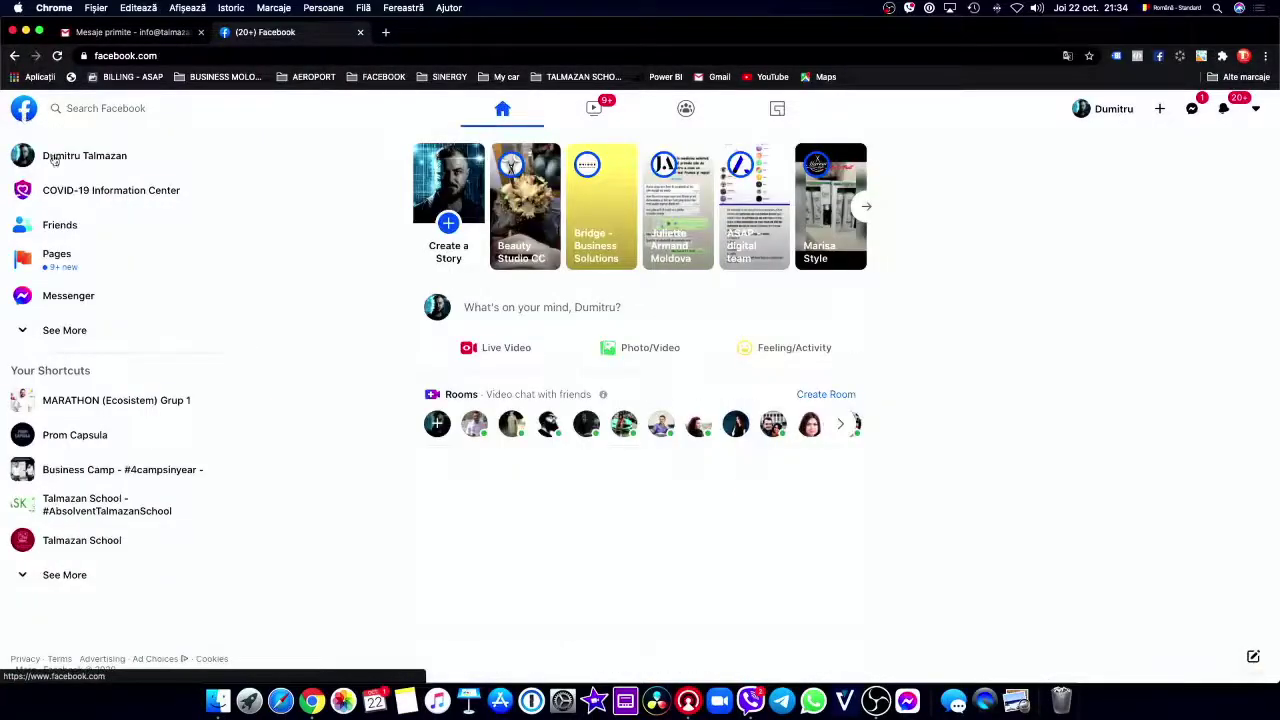
left_click(86, 547)
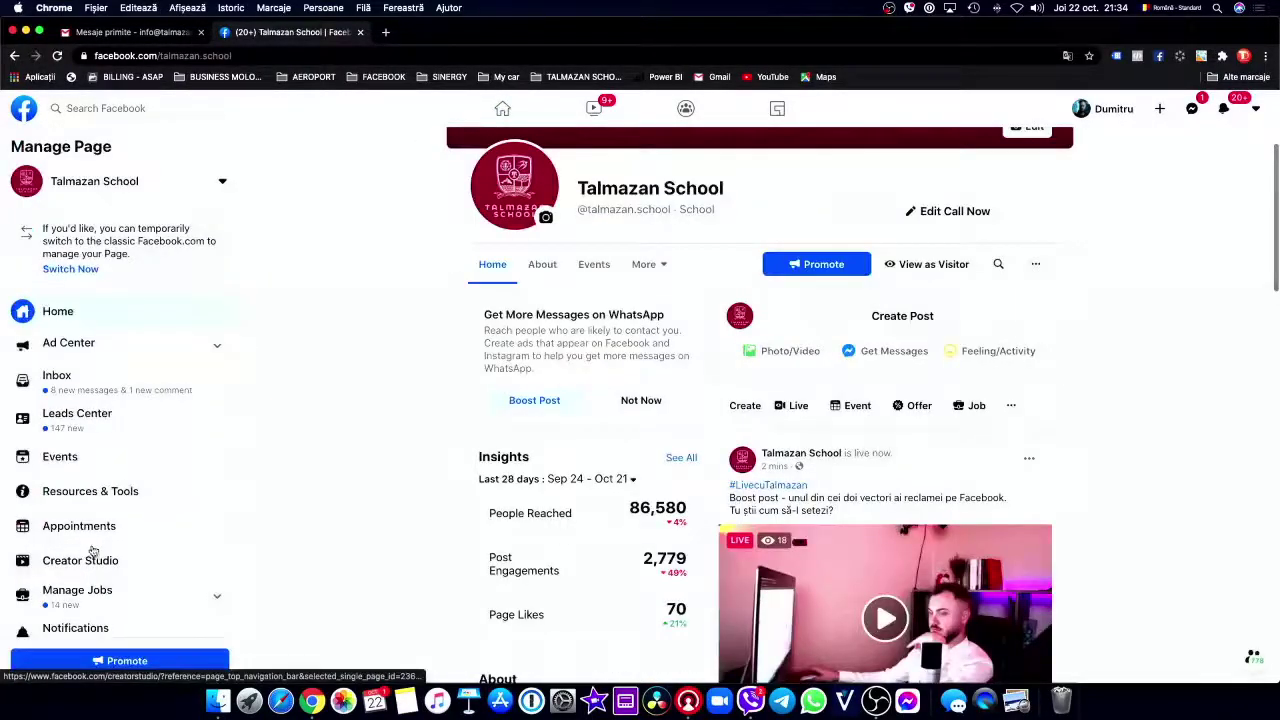
left_click(158, 347)
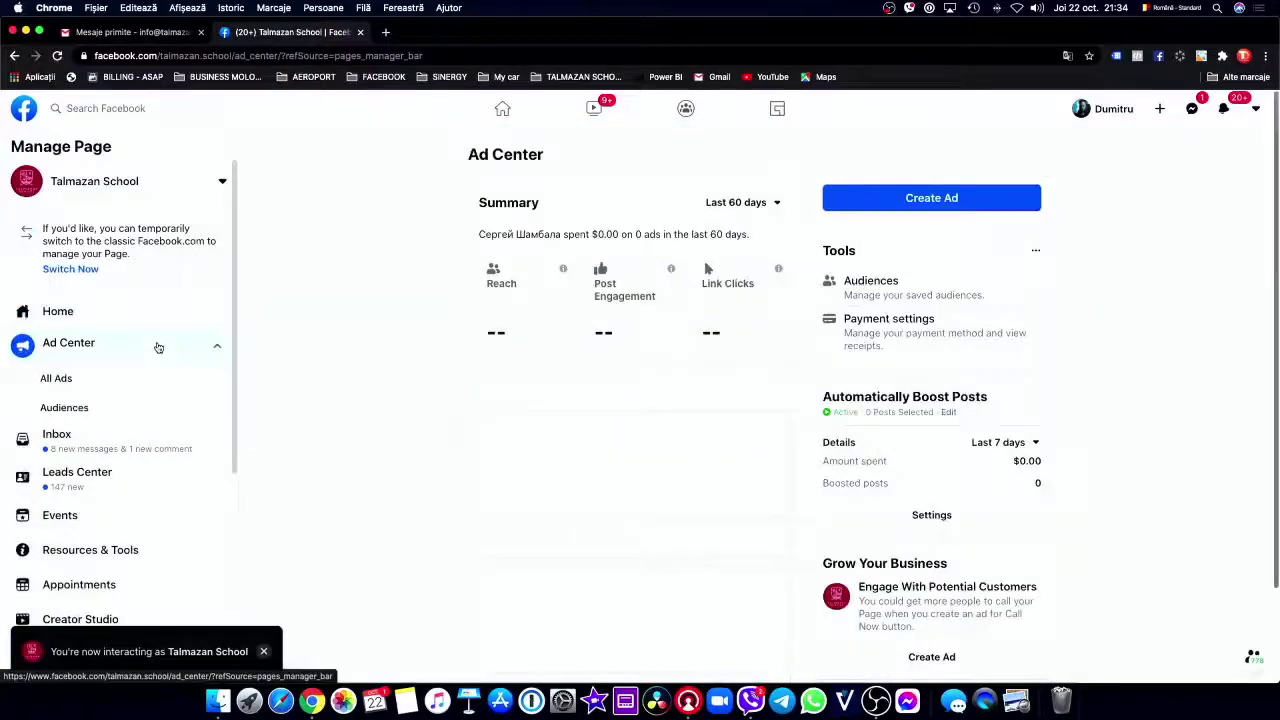
scroll(368, 407, "down", 2)
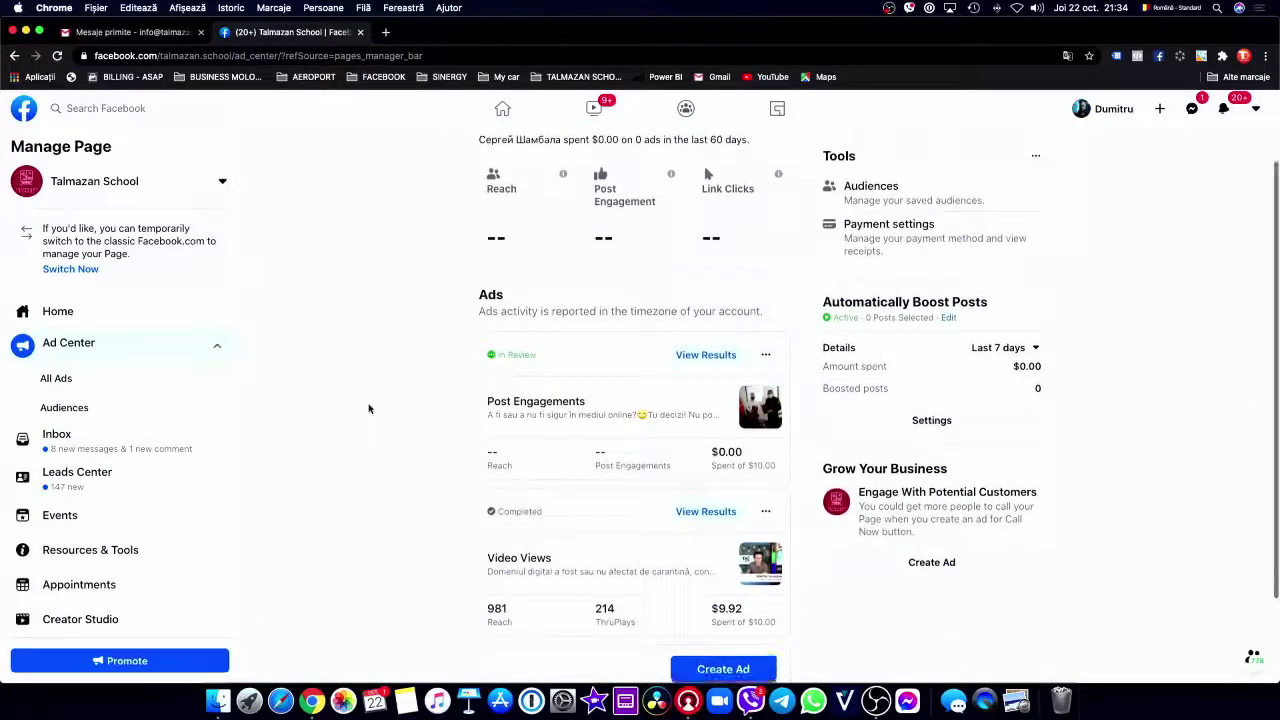
scroll(368, 407, "up", 2)
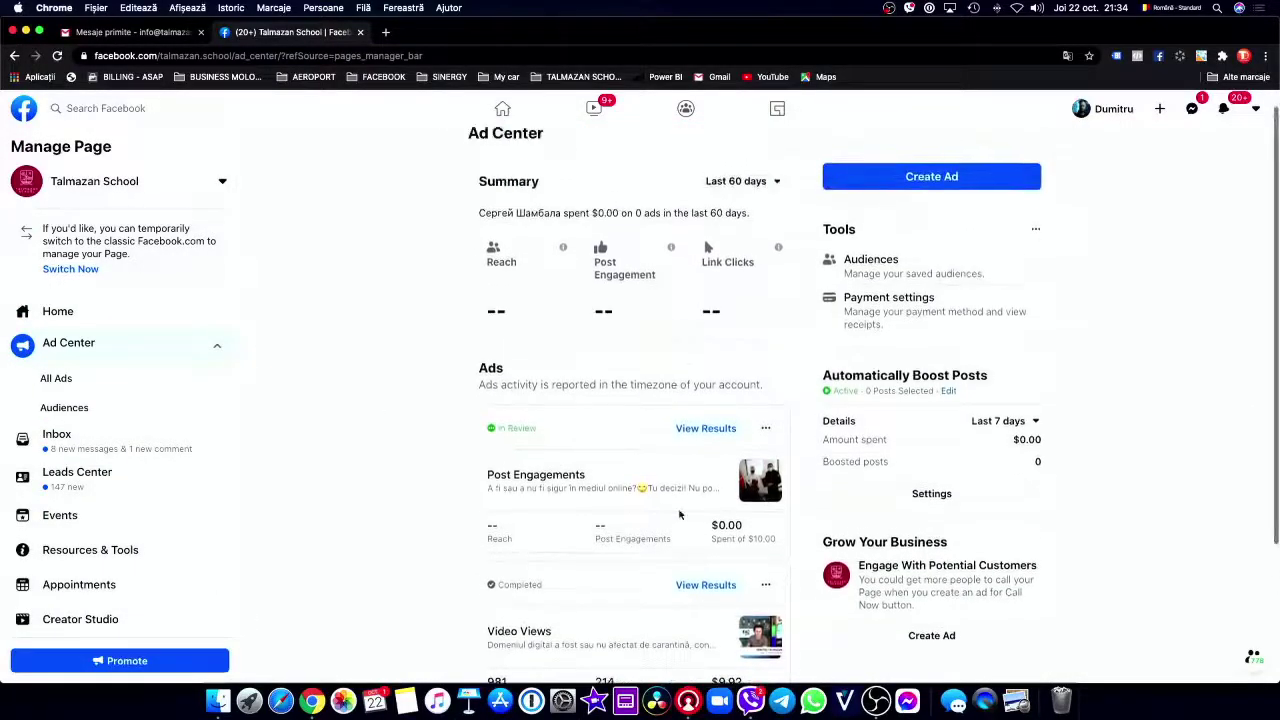
View the results of the Post Engagements ad in review and examine its performance, audience and payment details.
left_click(701, 437)
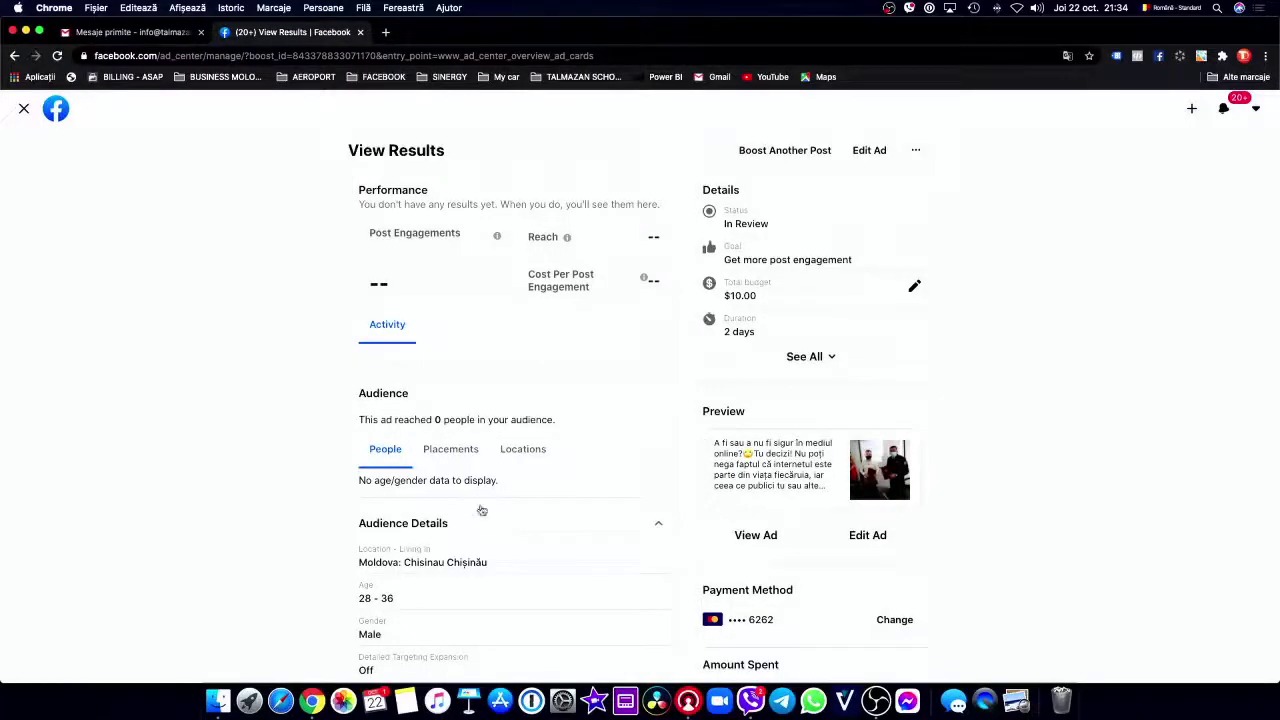
scroll(481, 510, "down", 2)
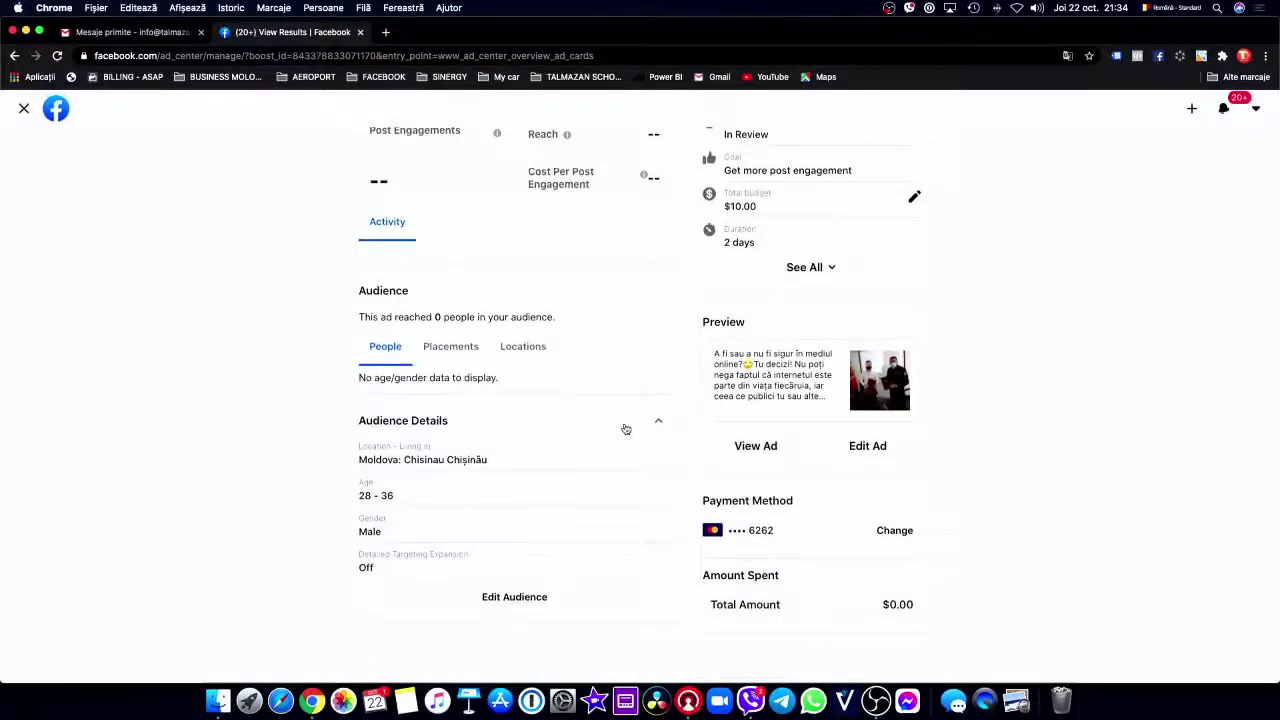
scroll(600, 432, "up", 2)
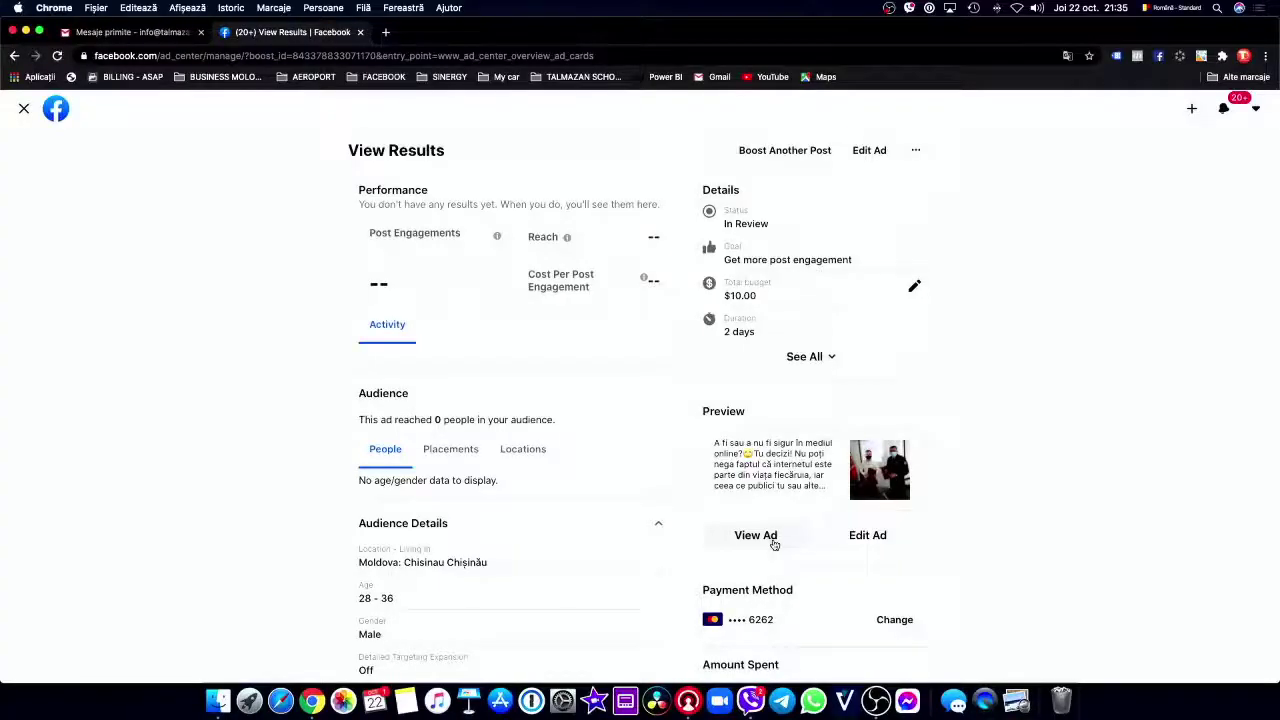
Open the boosted post for editing and look through its audience, end date and total budget settings.
left_click(869, 151)
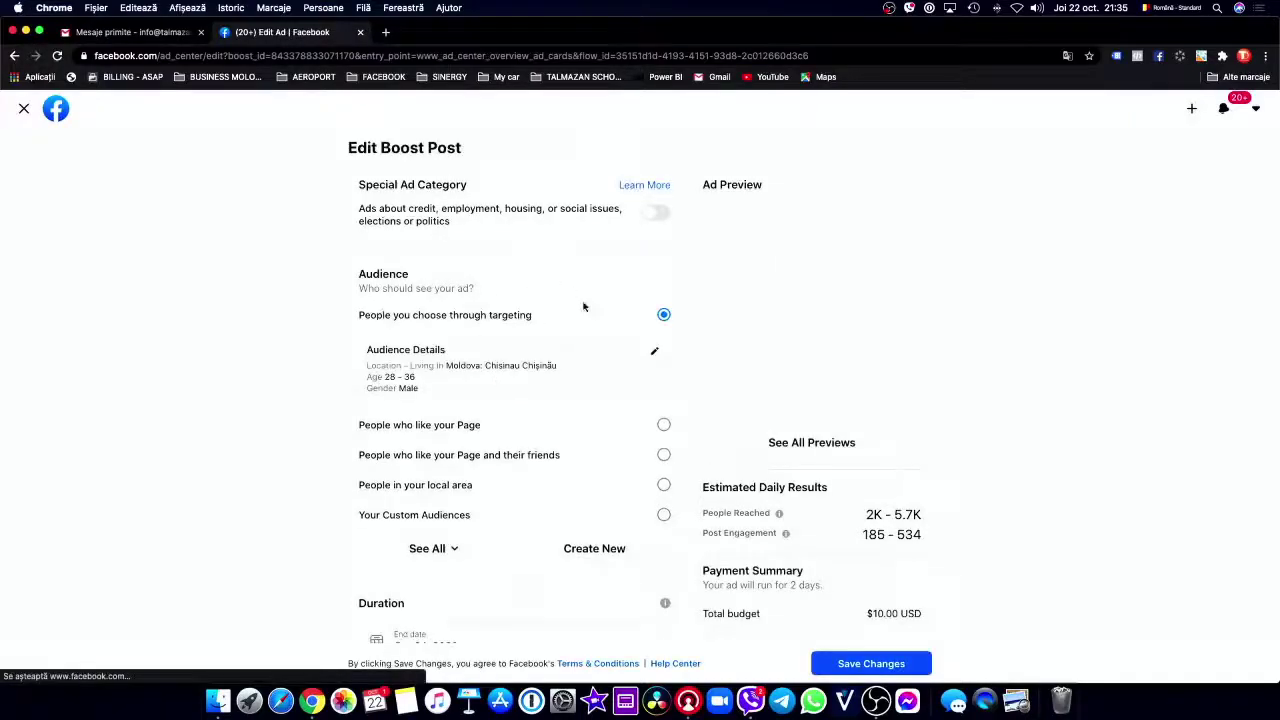
scroll(483, 485, "down", 10)
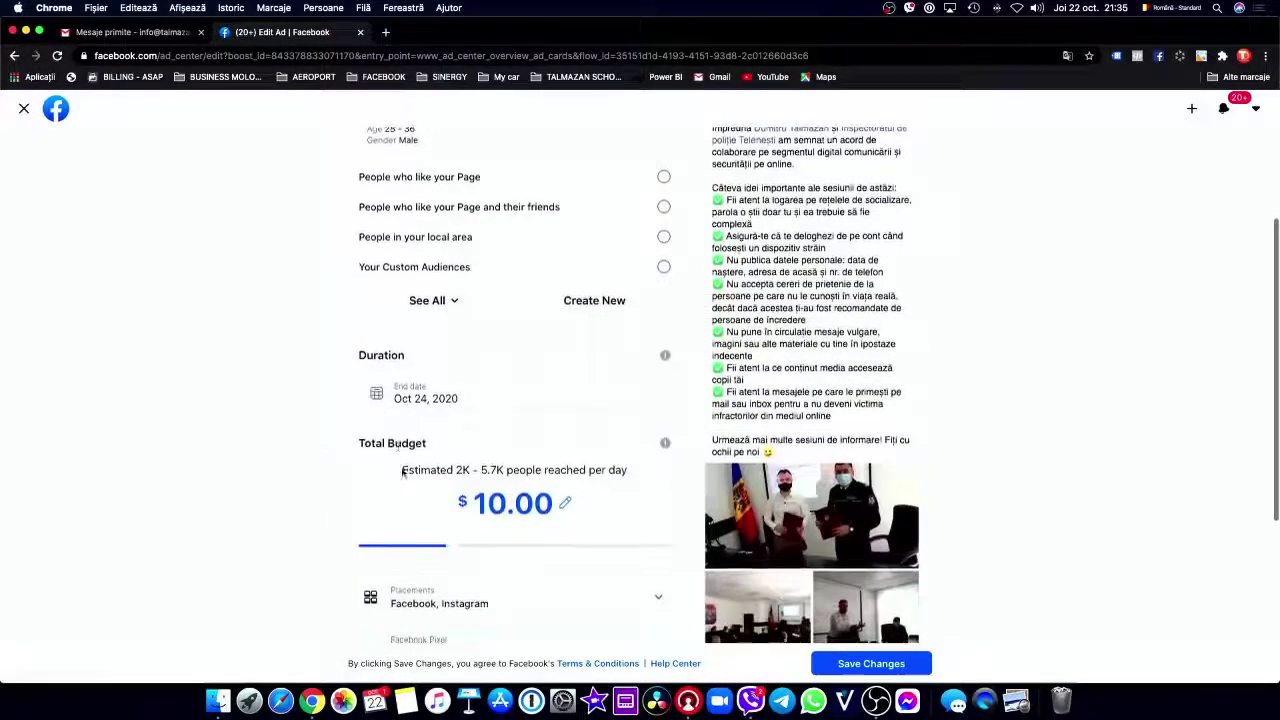
scroll(453, 512, "up", 10)
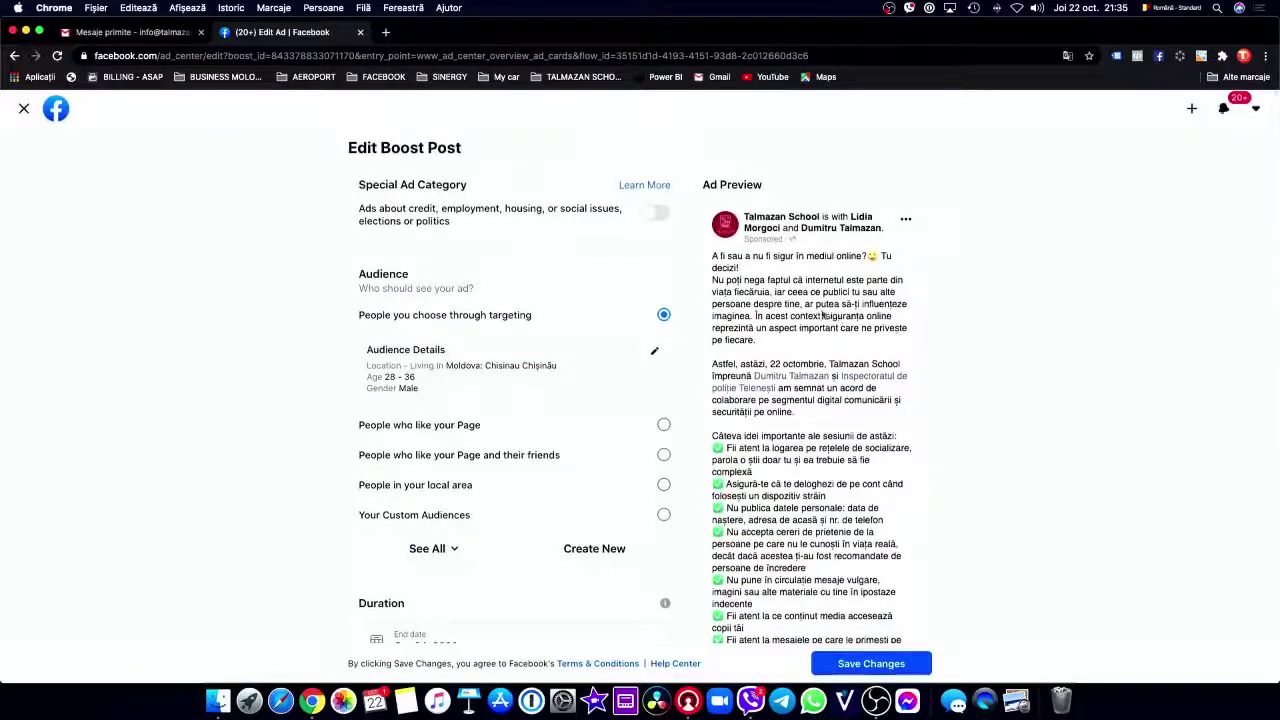
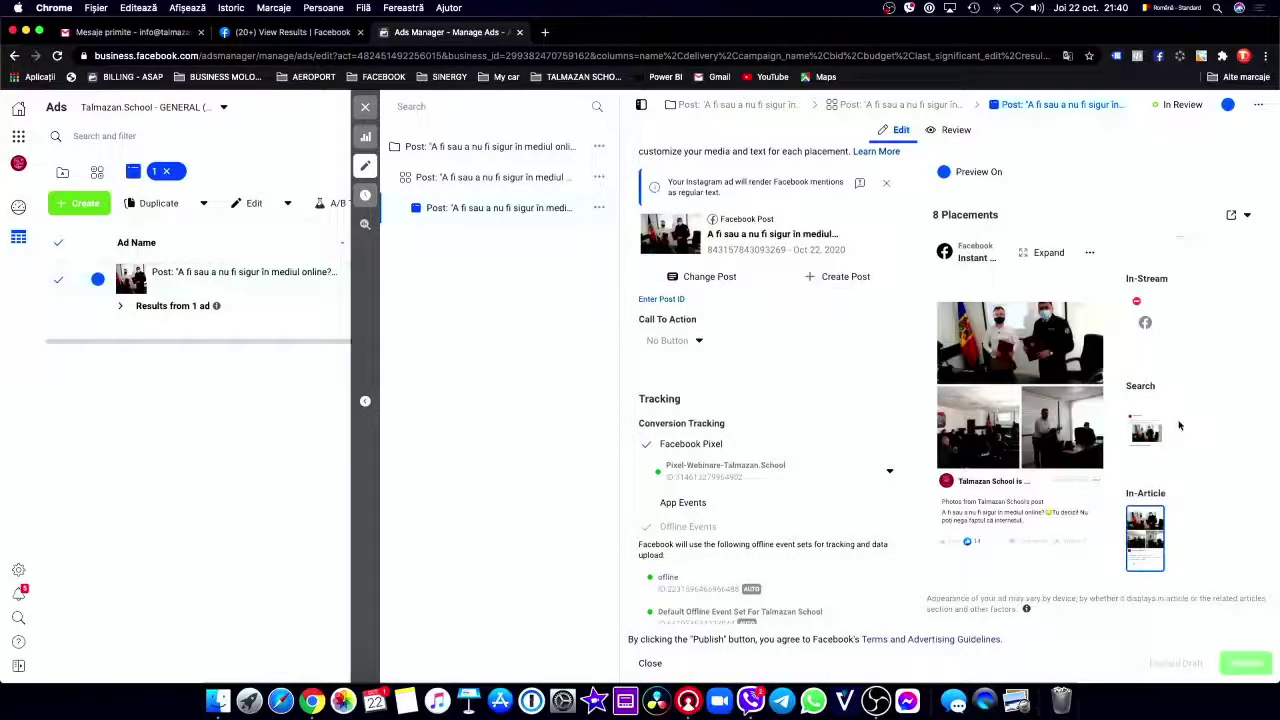
In Ads Manager, leave the ad editor to view the objectives for a new campaign, and return to the boosted post's results page.
left_click(366, 109)
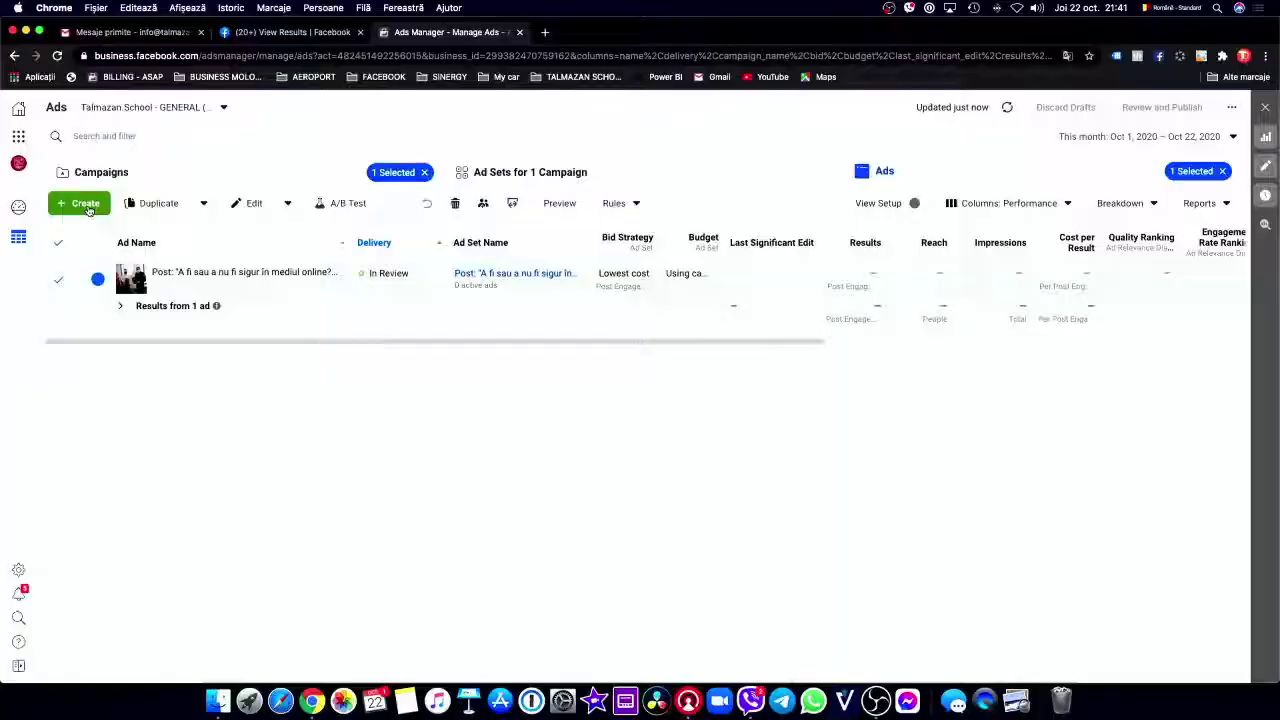
left_click(88, 207)
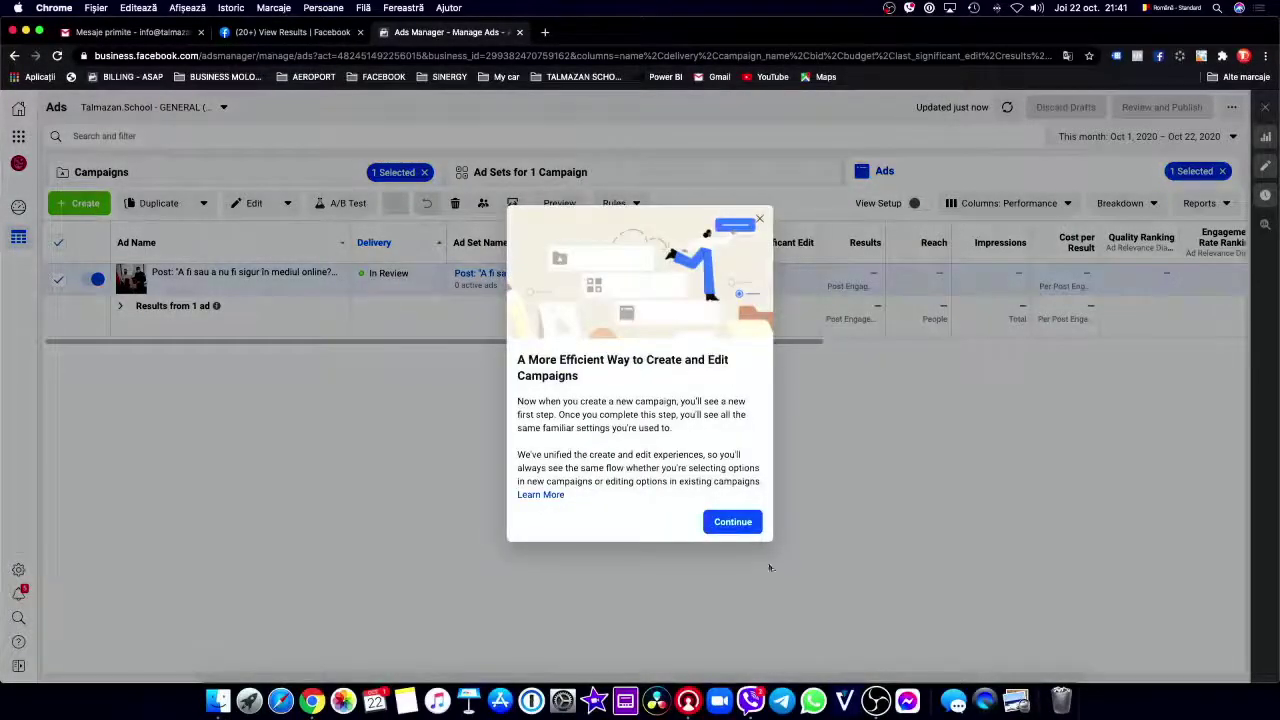
left_click(733, 522)
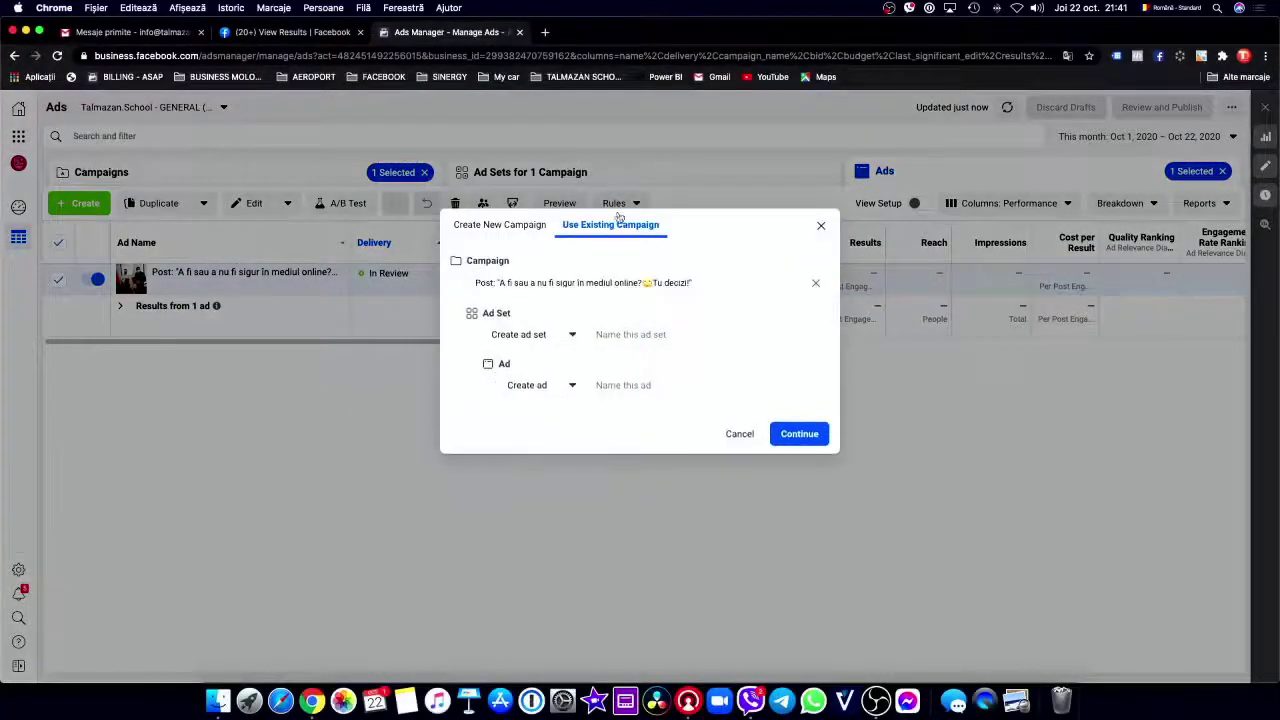
left_click(495, 226)
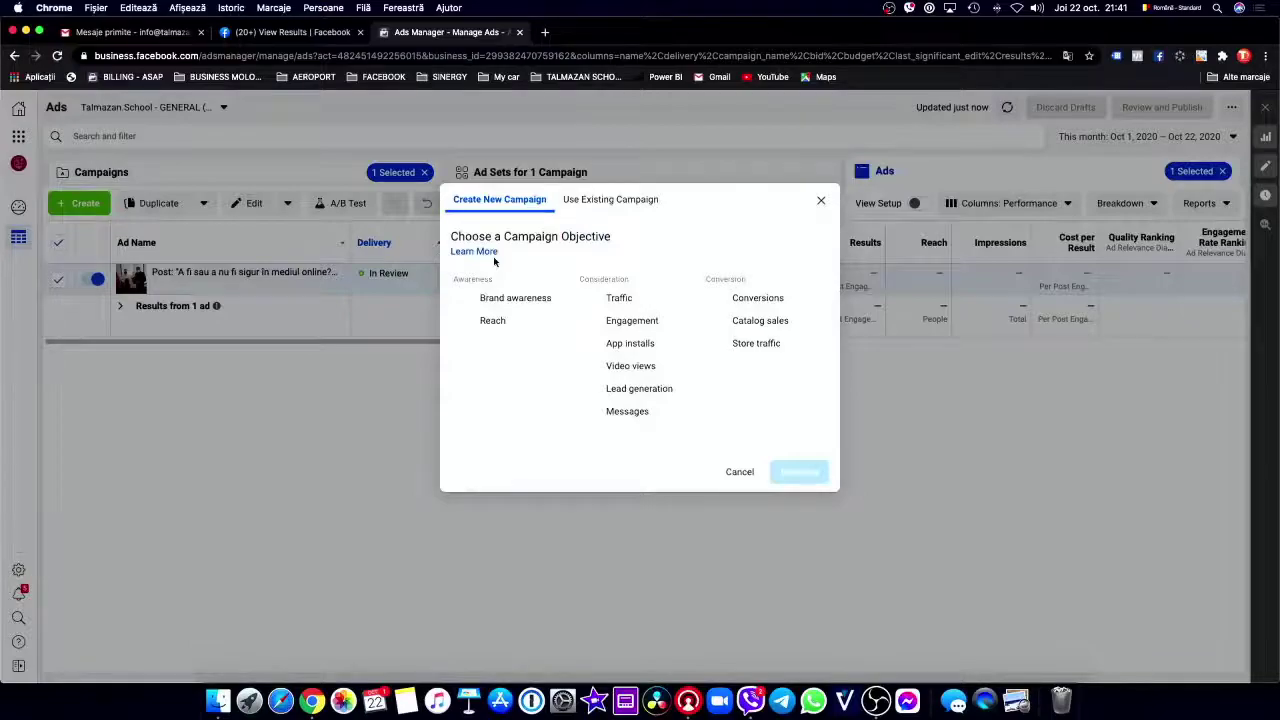
left_click(270, 36)
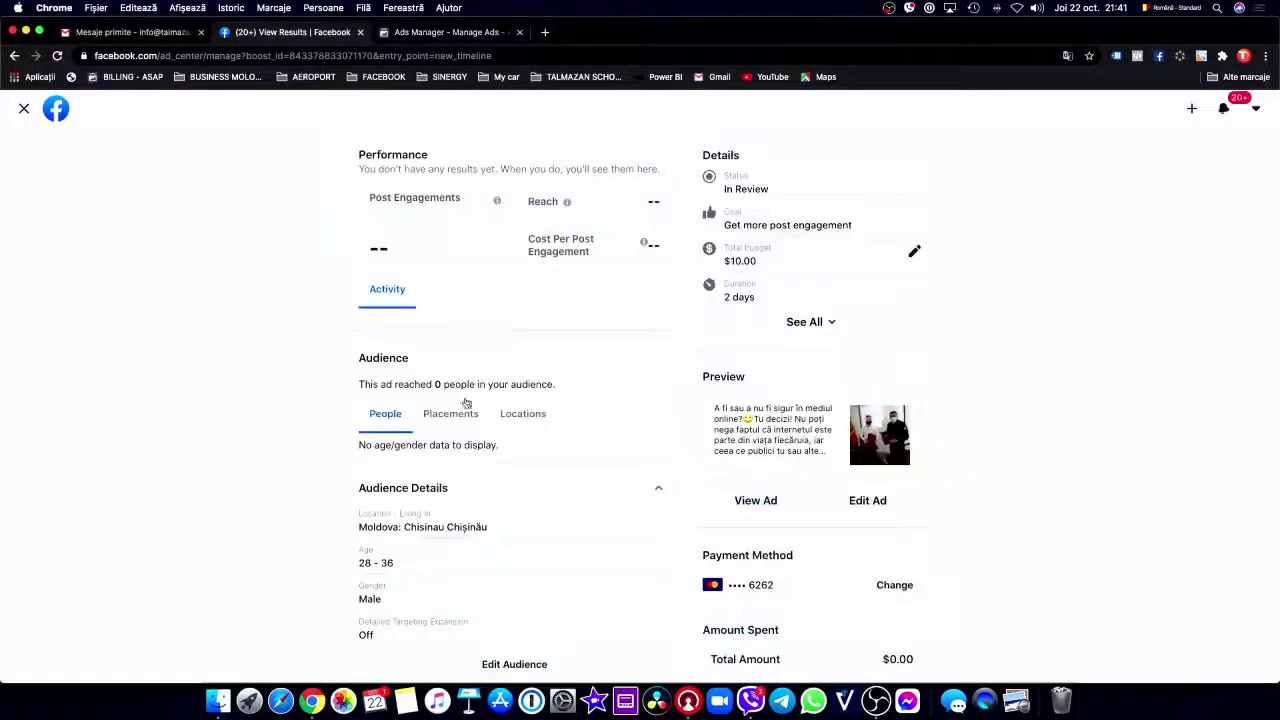
Reopen the boosted post for editing, look over its audience and duration settings, and leave the editor without saving.
scroll(466, 394, "up", 2)
left_click(869, 150)
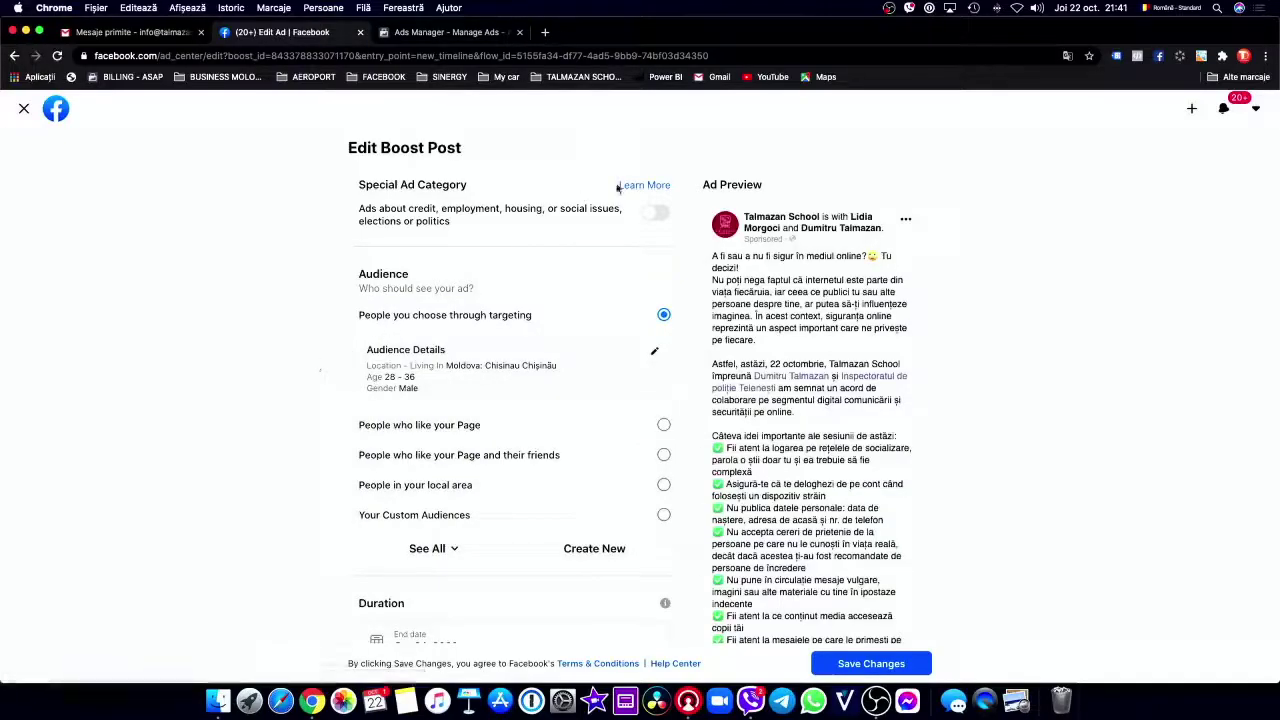
scroll(464, 318, "down", 2)
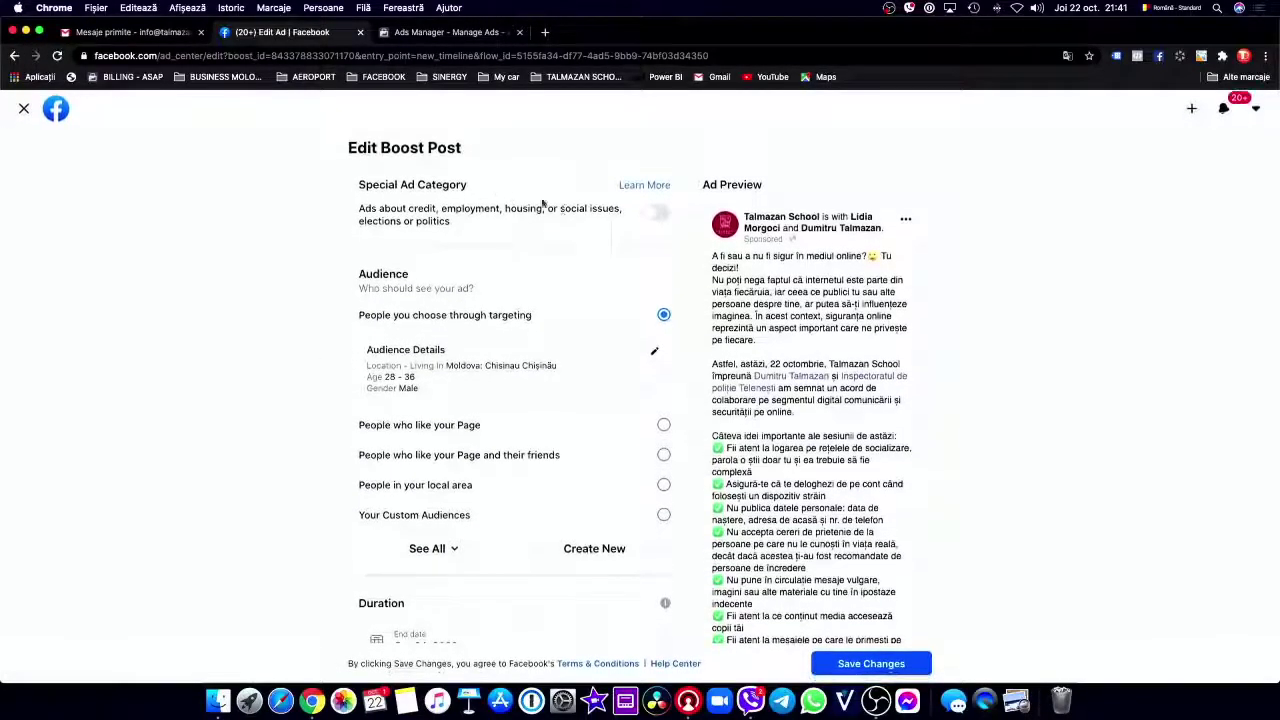
scroll(535, 385, "down", 3)
scroll(300, 300, "up", 4)
left_click(24, 108)
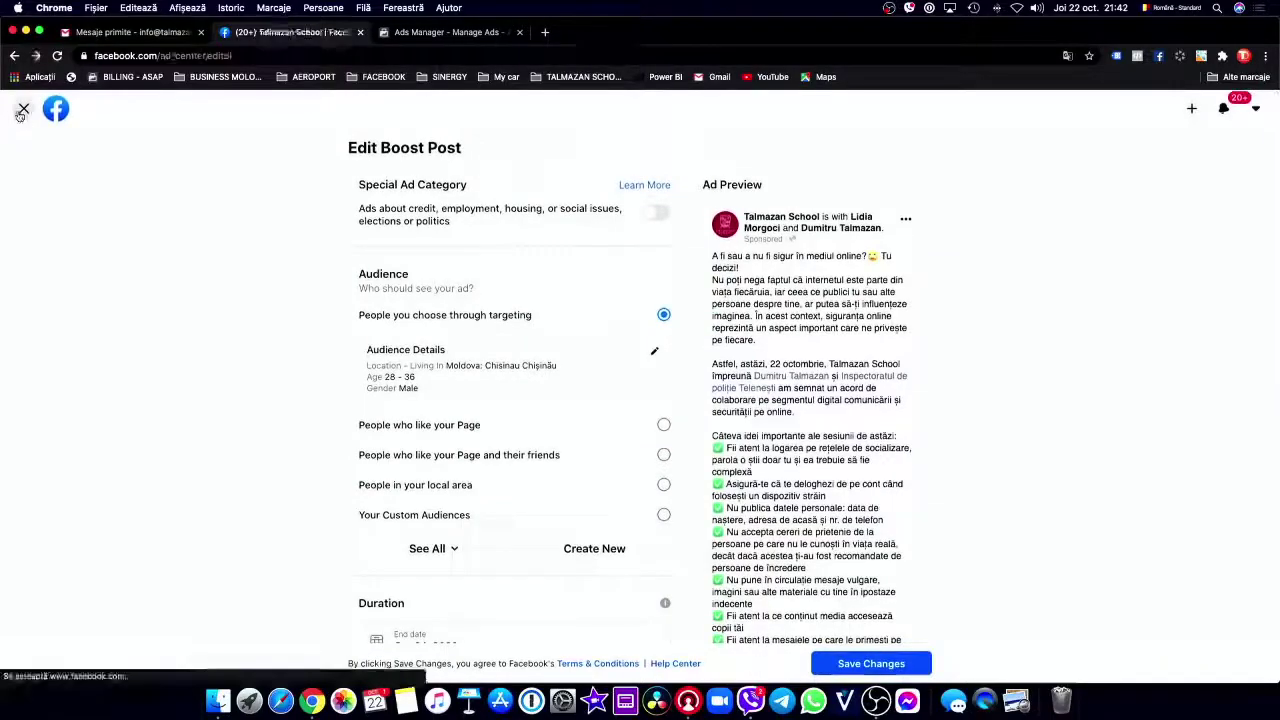
Start a boost for another post on the Talmazan School page and view the goals available for the ad.
scroll(730, 505, "down", 5)
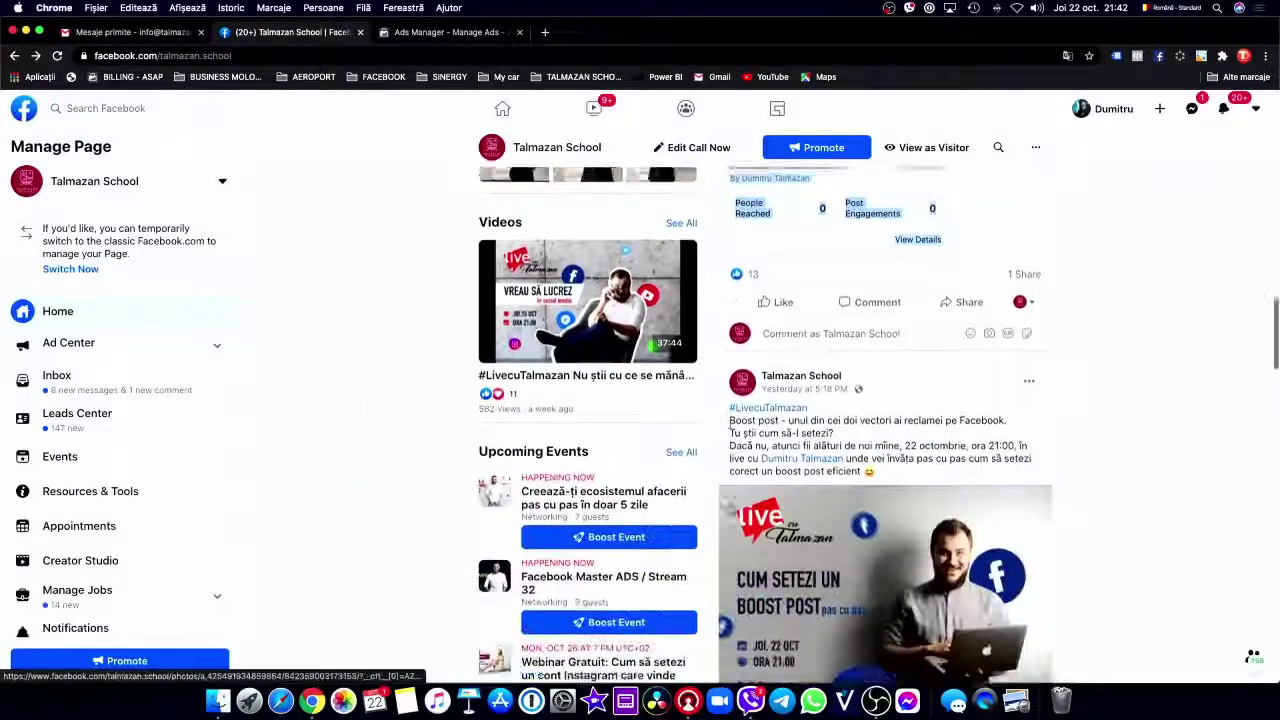
scroll(730, 505, "up", 5)
left_click(1006, 337)
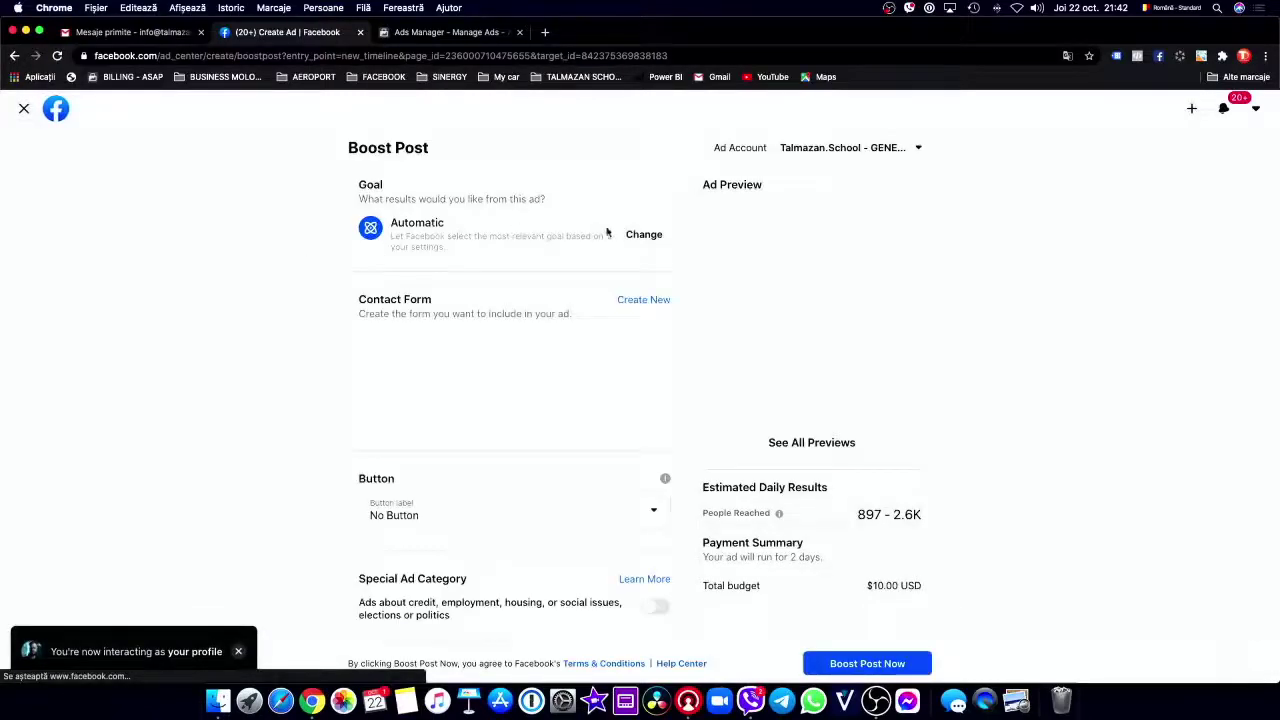
left_click(633, 234)
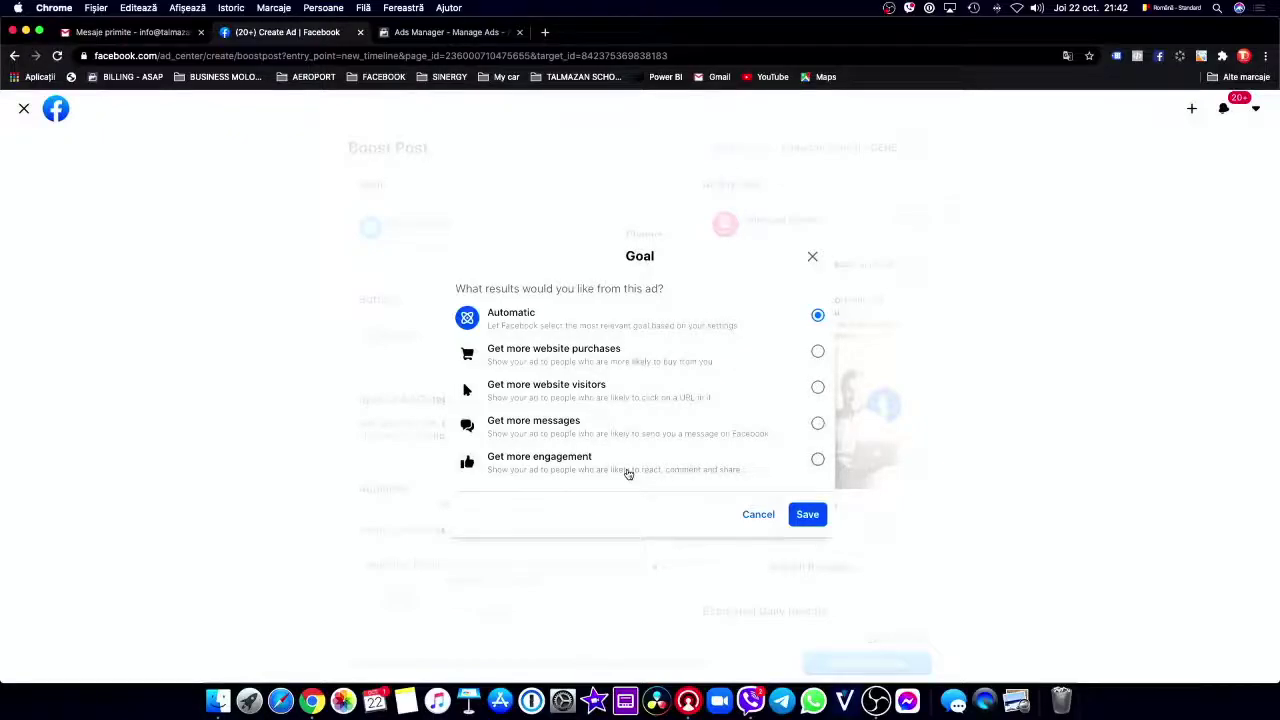
Return to Ads Manager and compare the campaign objectives, including Engagement, Video views, Messages, Catalog sales, Store traffic and Traffic.
left_click(410, 34)
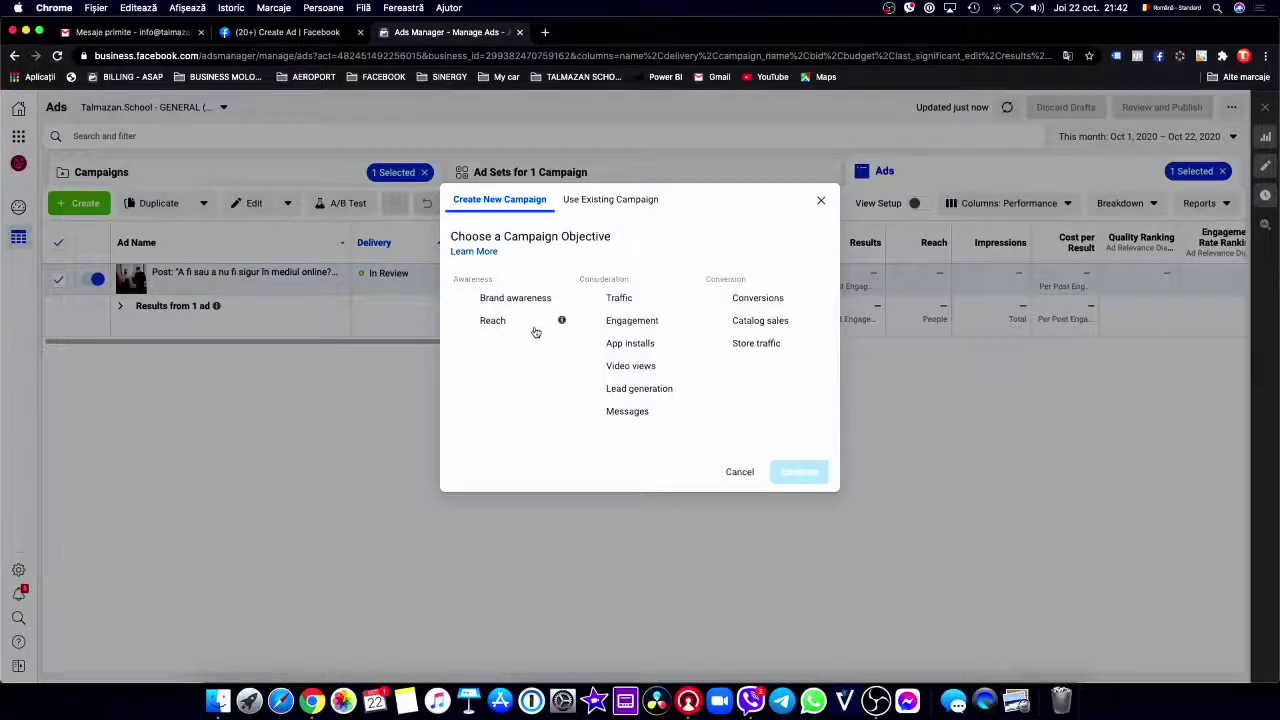
left_click(622, 324)
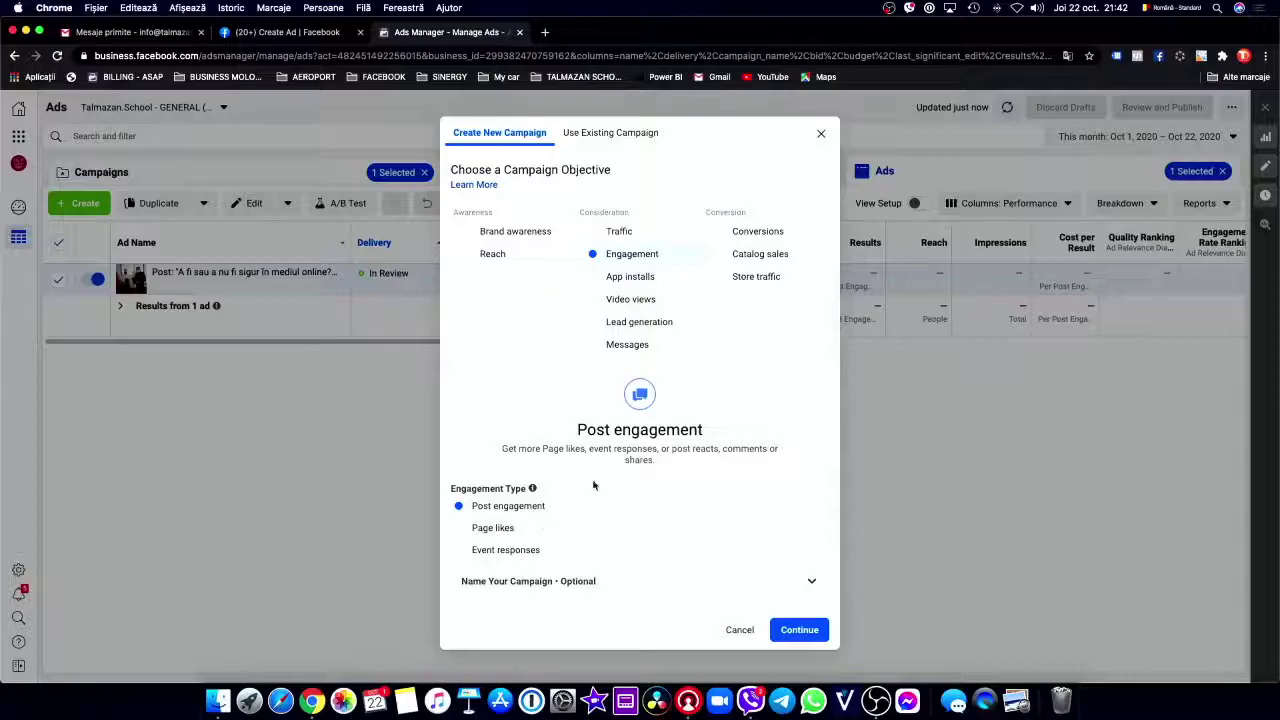
left_click(628, 278)
left_click(630, 301)
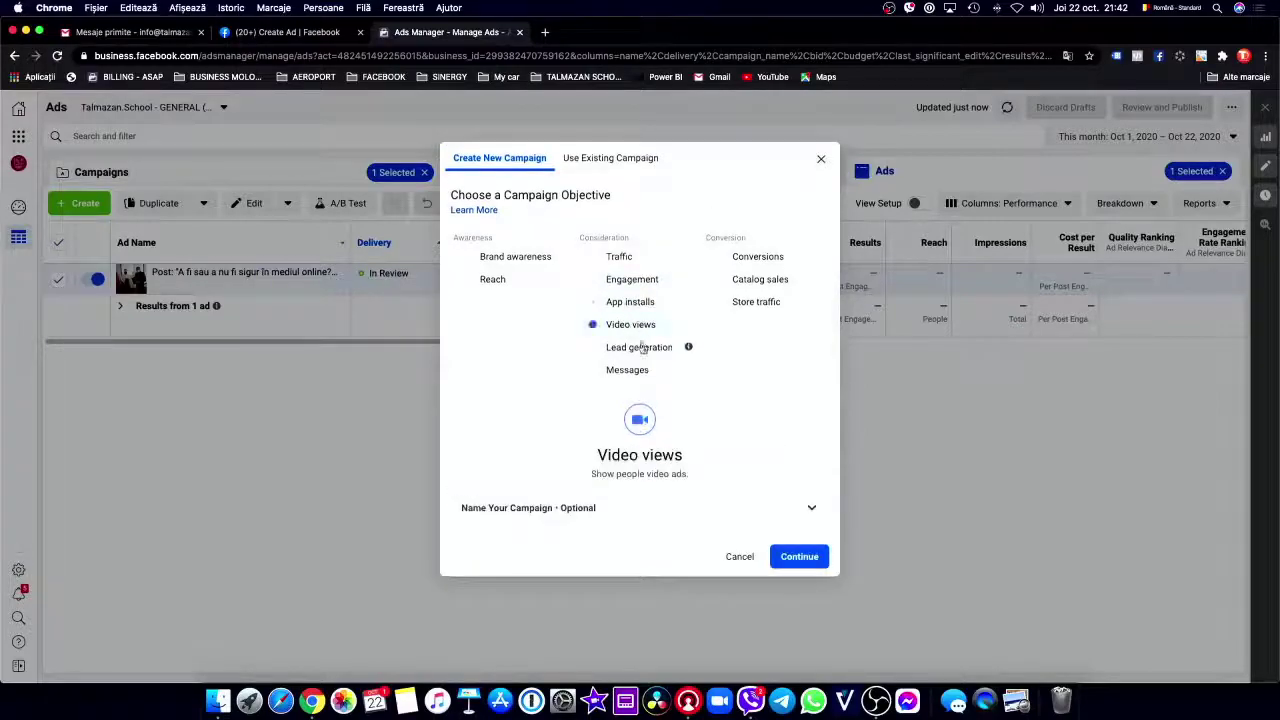
left_click(654, 348)
left_click(630, 370)
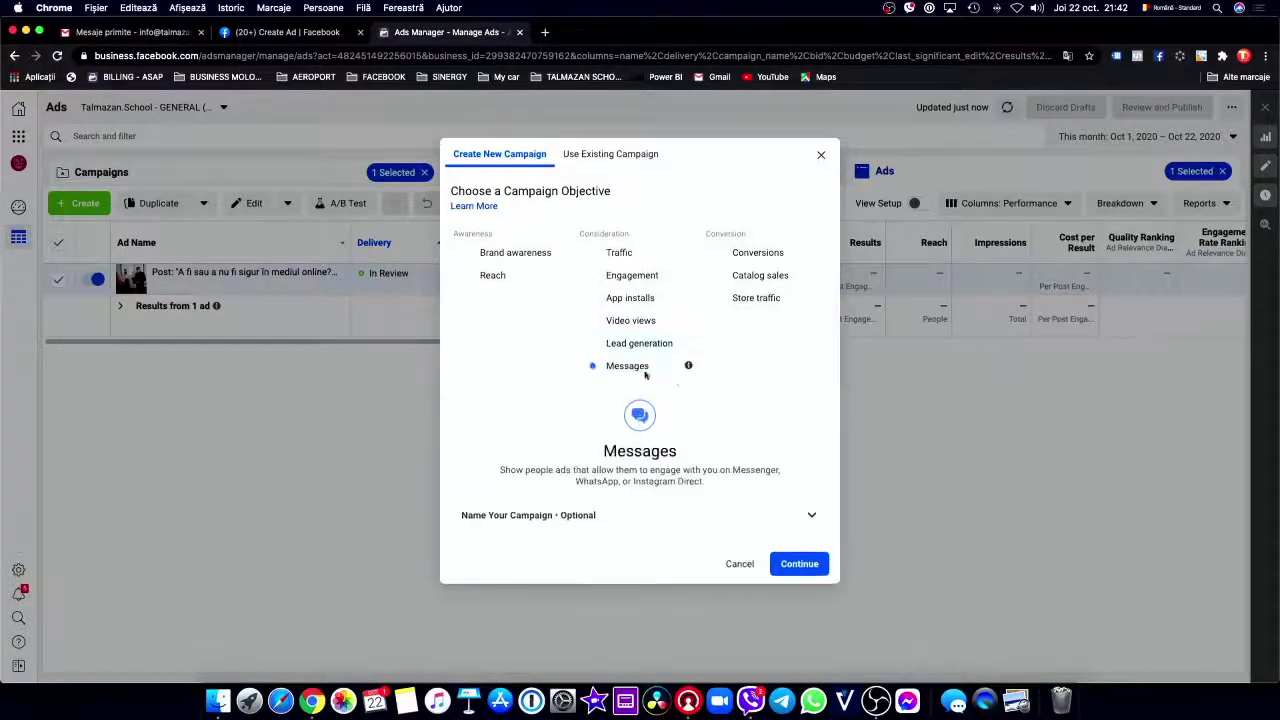
left_click(758, 256)
left_click(764, 272)
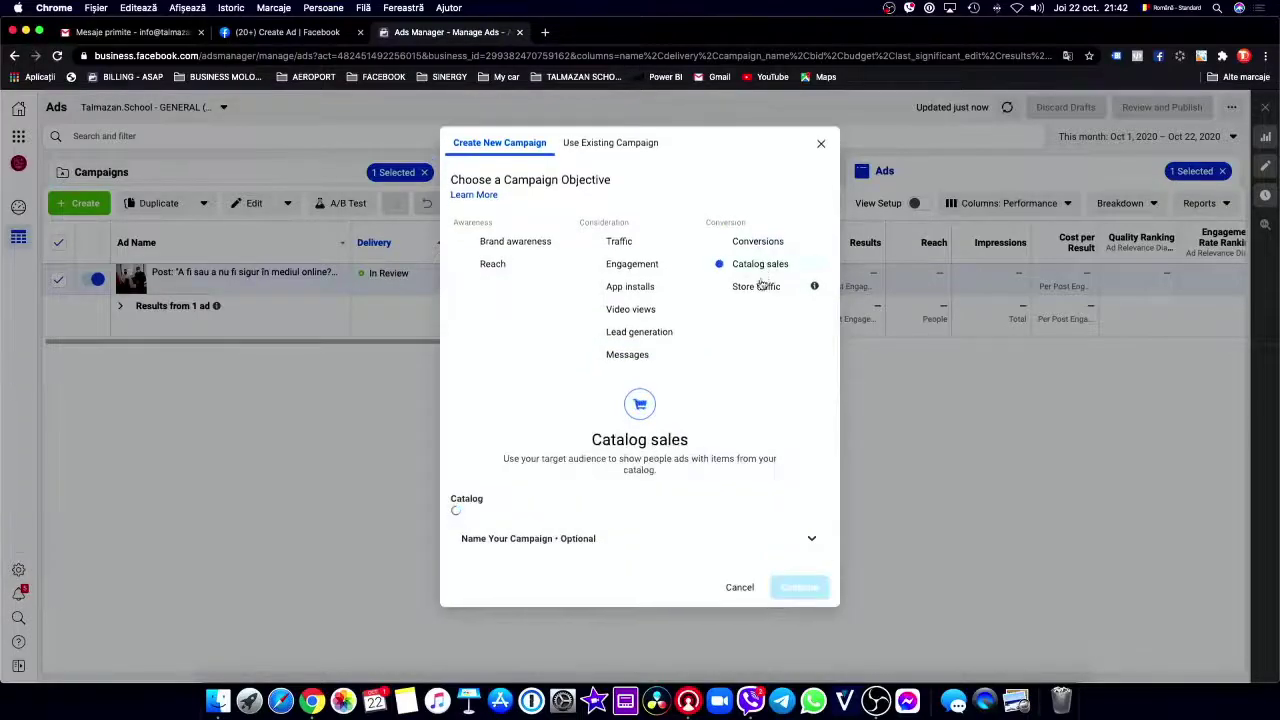
left_click(755, 292)
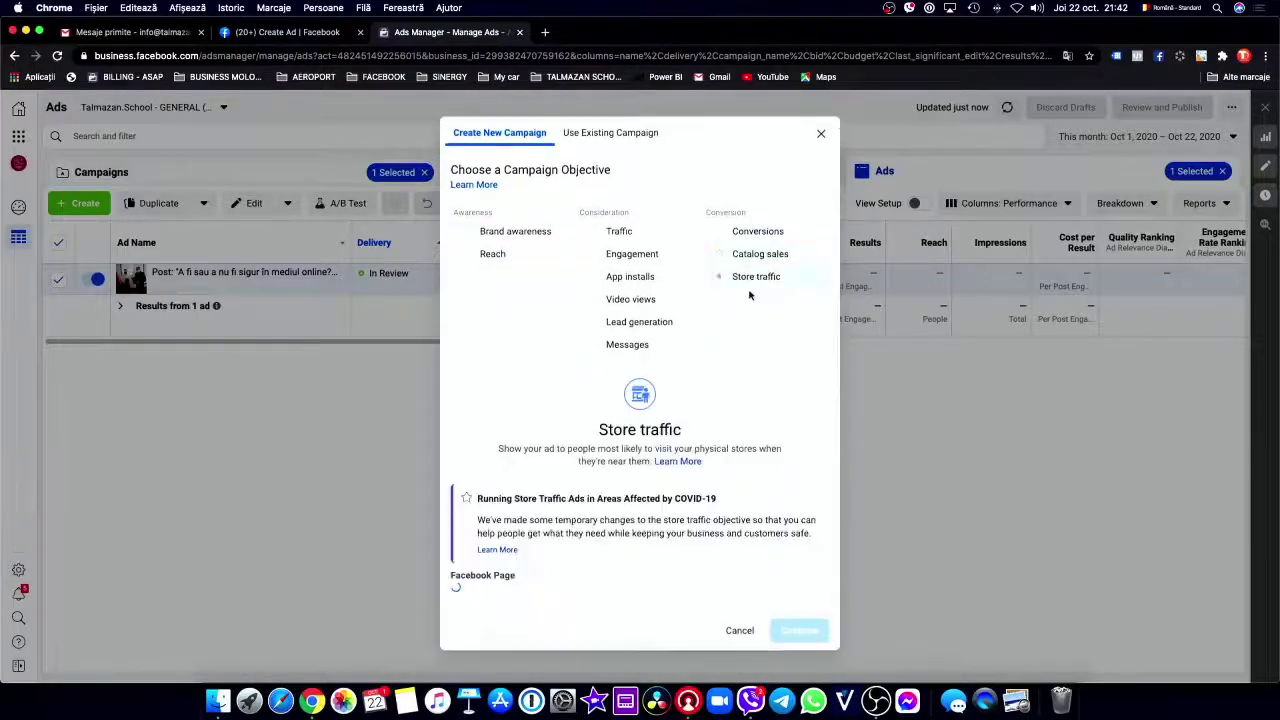
left_click(620, 255)
left_click(617, 232)
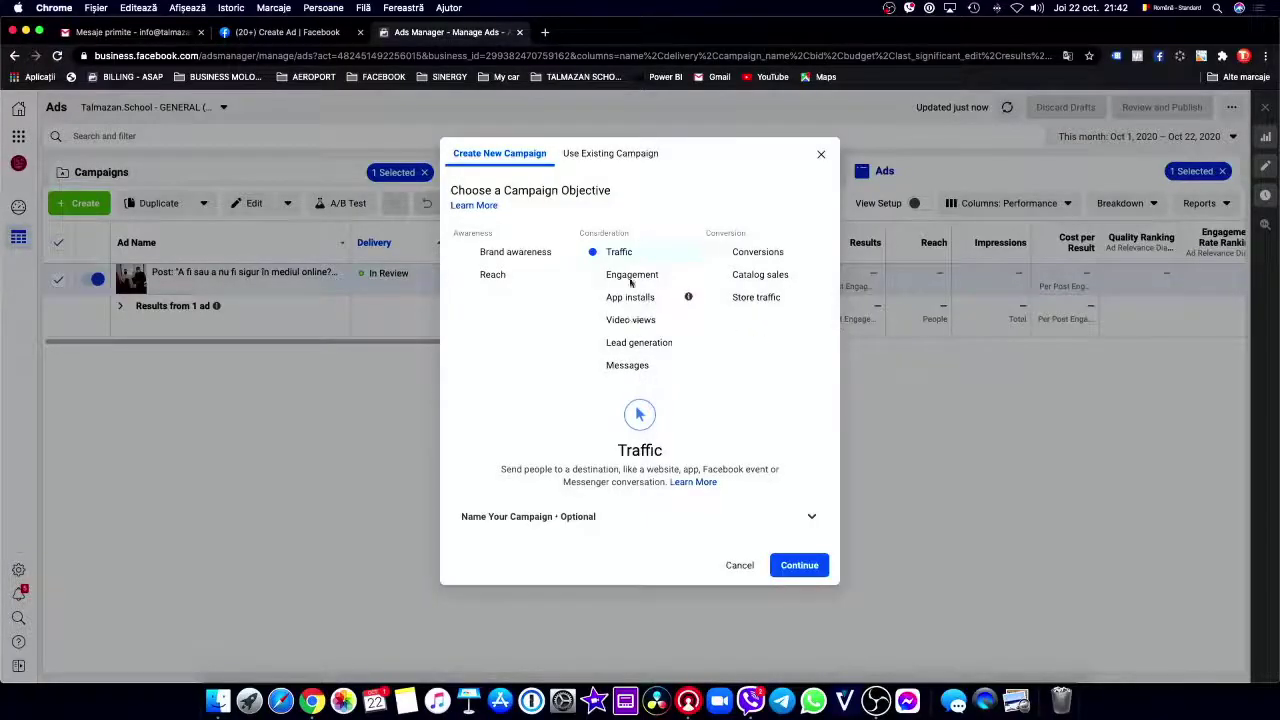
Create a new campaign with the Engagement objective and Post engagement type, and look over its campaign settings.
left_click(630, 276)
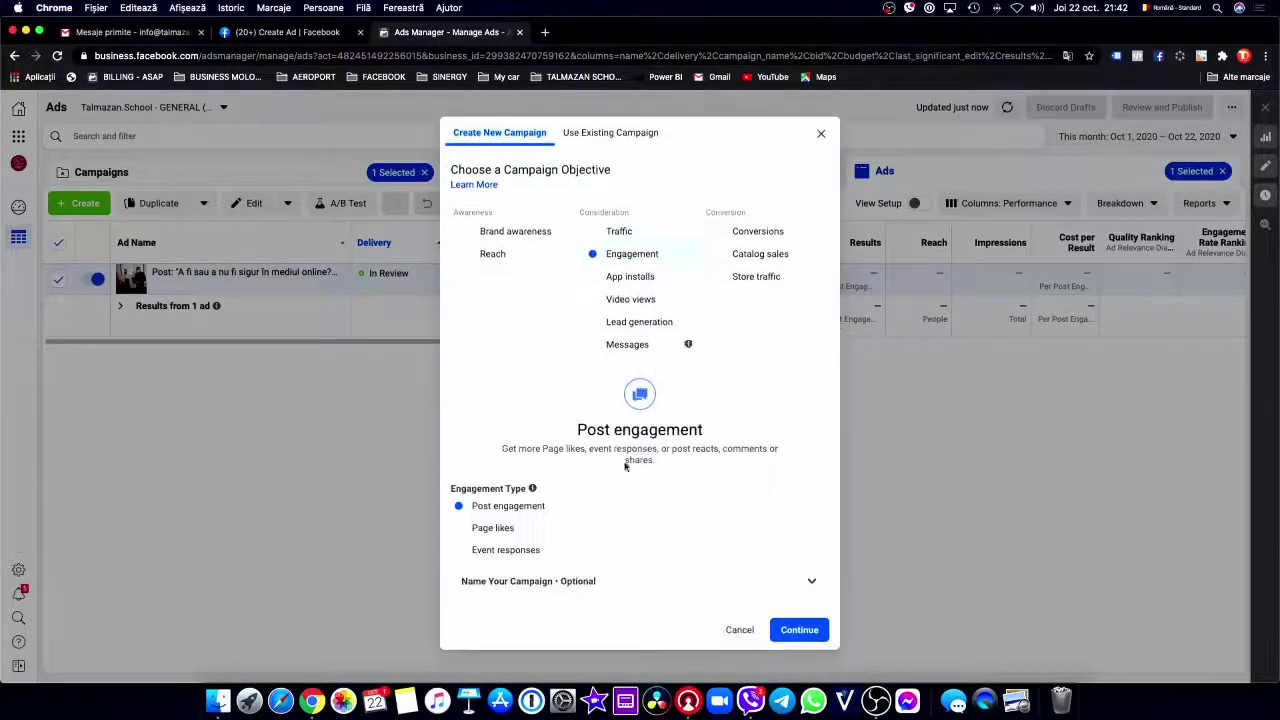
left_click(801, 630)
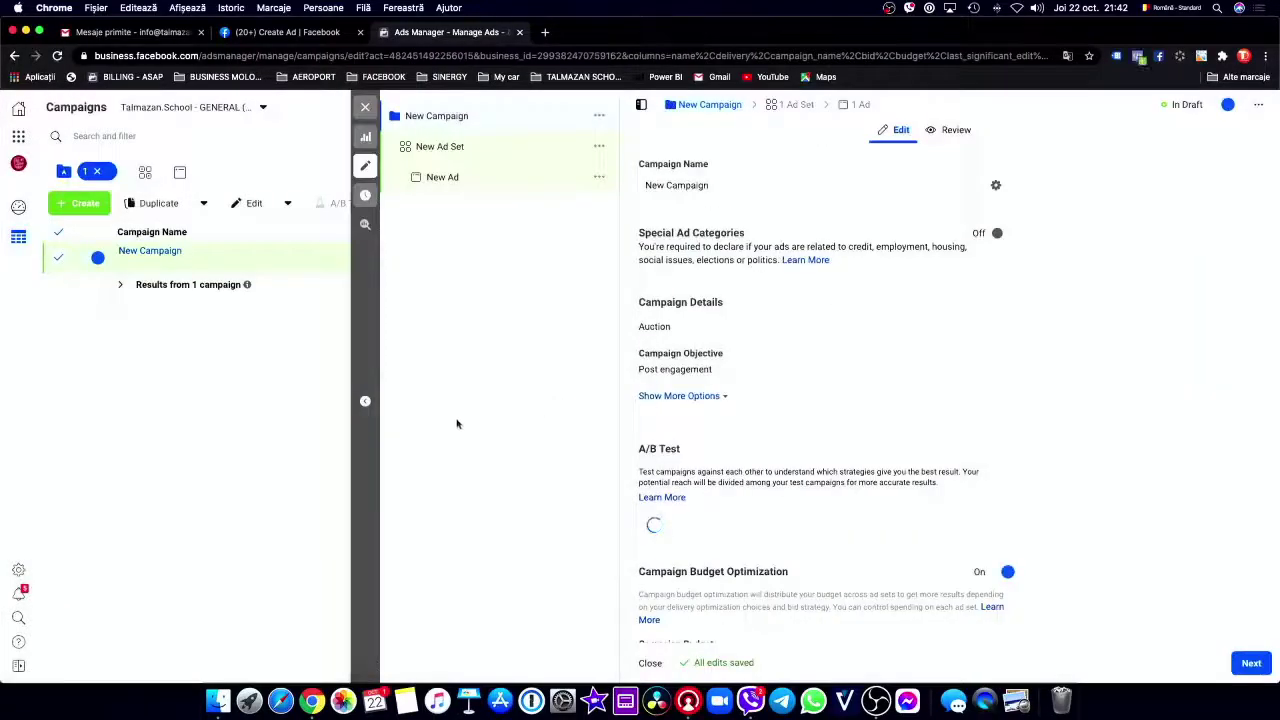
scroll(872, 396, "down", 4)
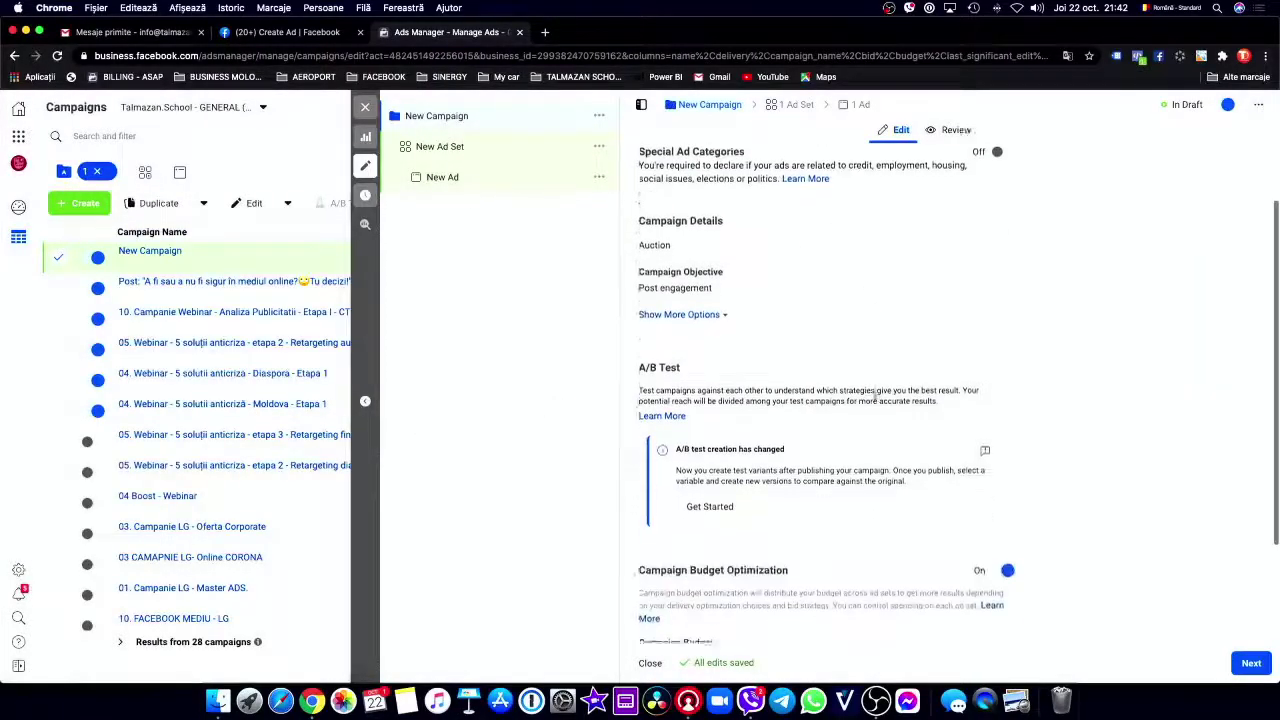
scroll(872, 396, "up", 4)
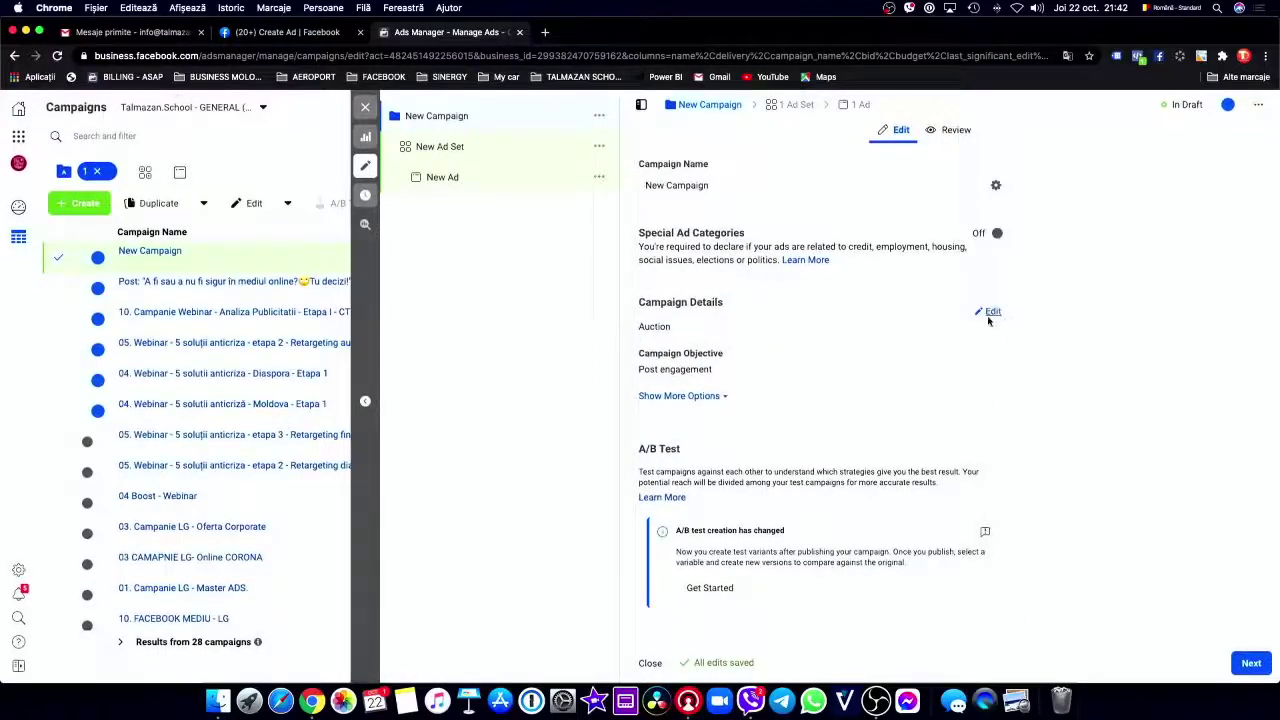
Open the new campaign's details for editing and view the available objectives and buying types.
left_click(990, 313)
left_click(810, 348)
left_click(793, 373)
left_click(992, 383)
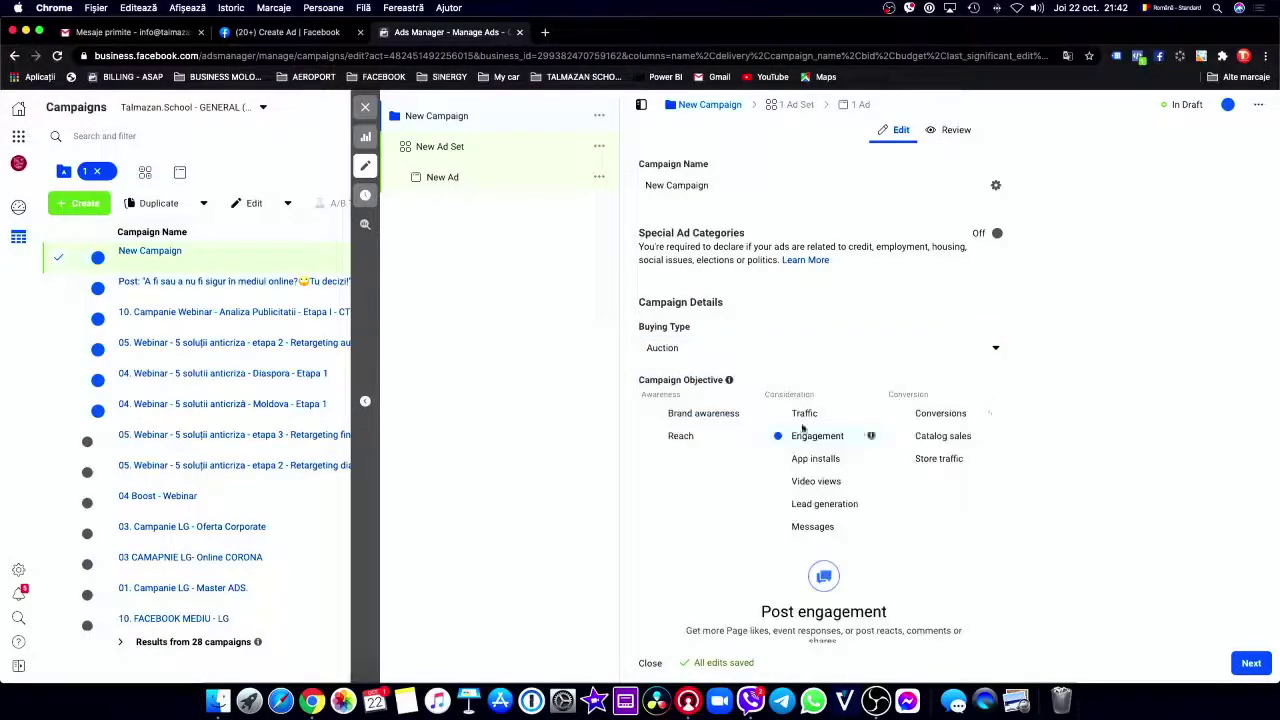
left_click(995, 348)
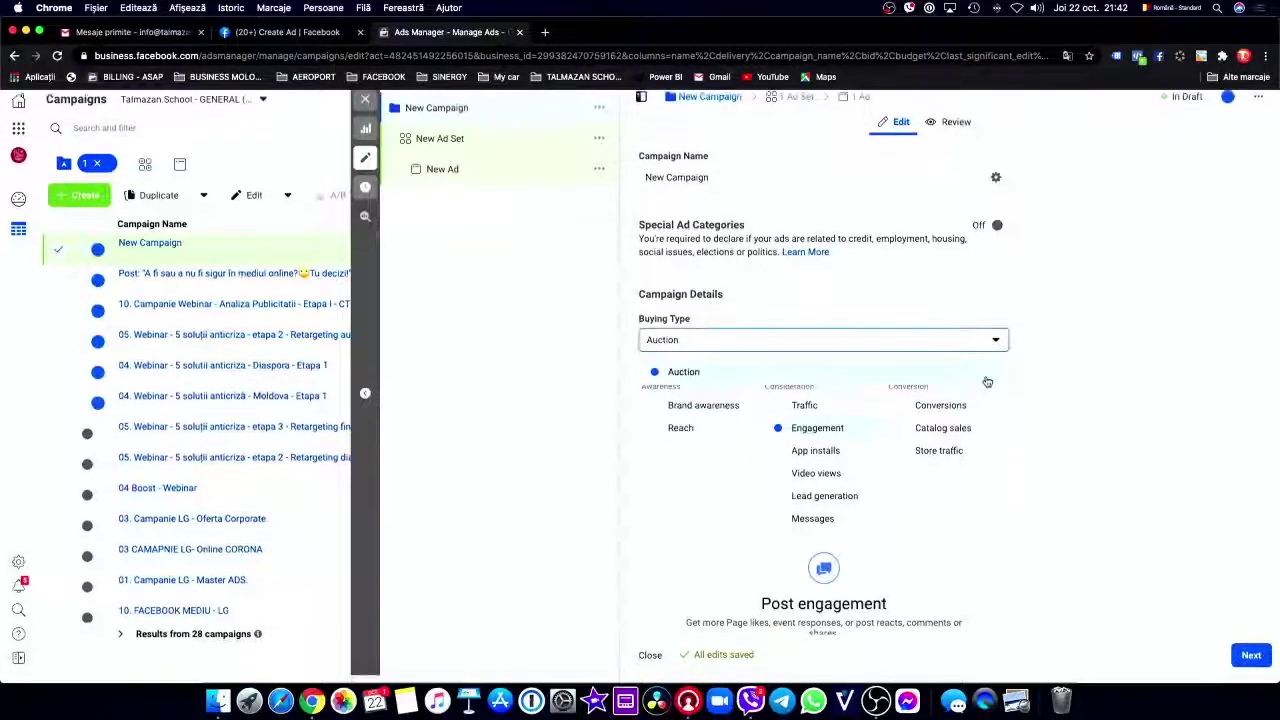
Open the new ad set and look through the existing custom audiences and saved audiences it can use.
left_click(455, 153)
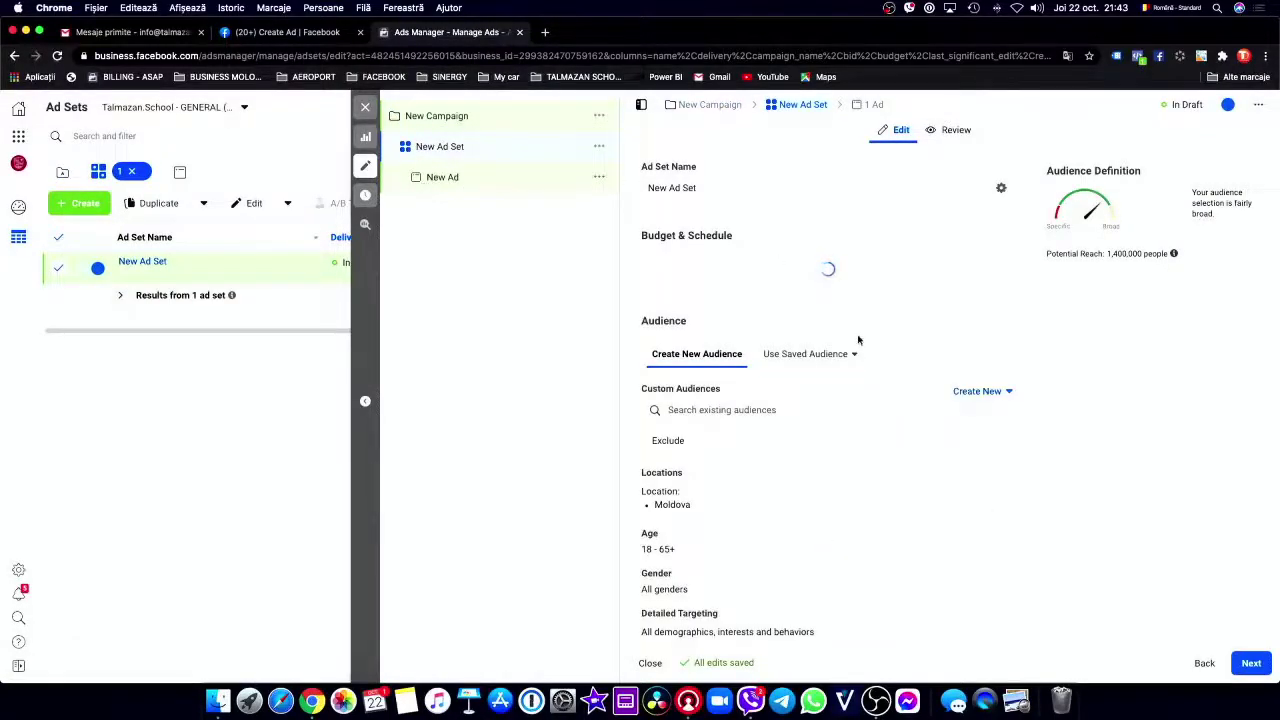
scroll(858, 341, "down", 10)
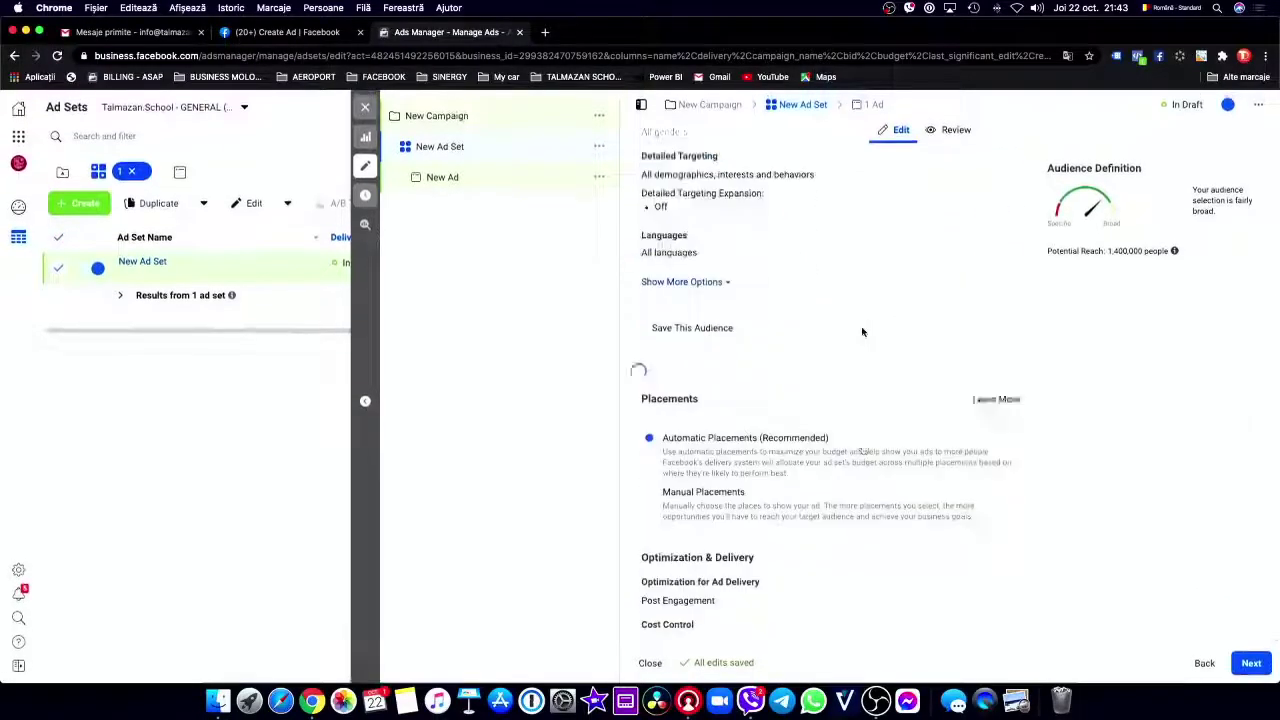
left_click(747, 393)
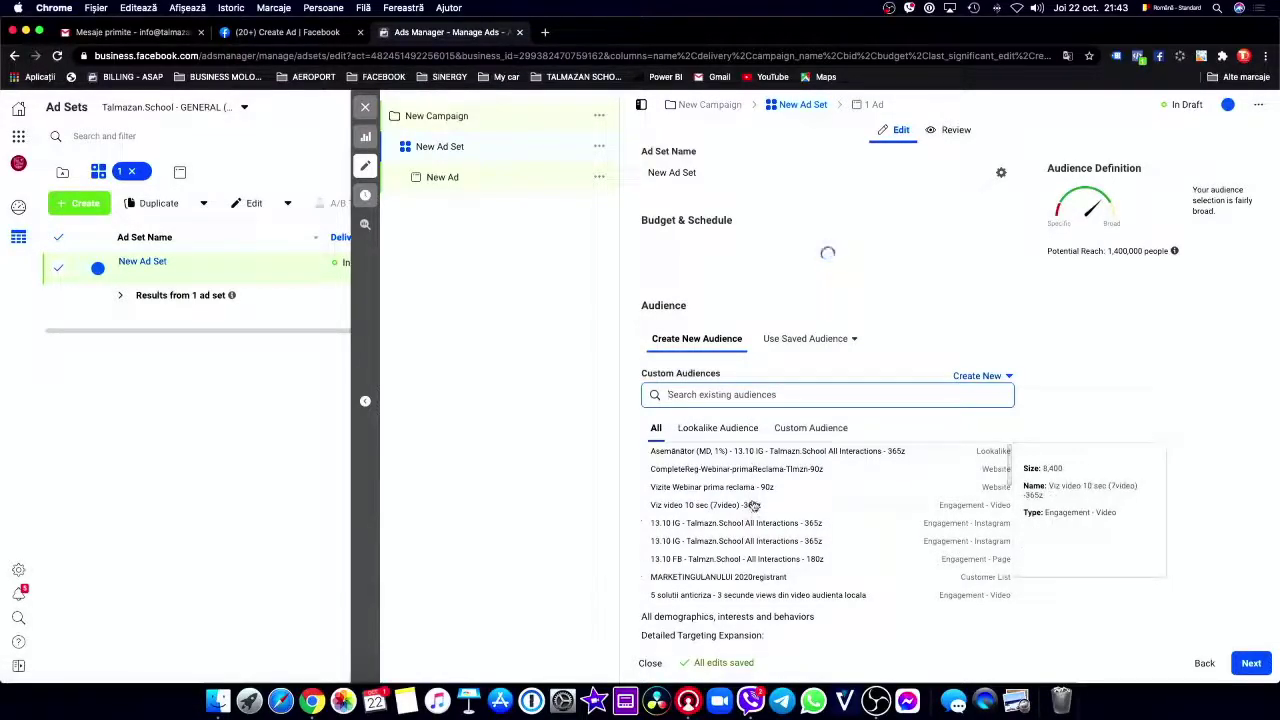
left_click(842, 345)
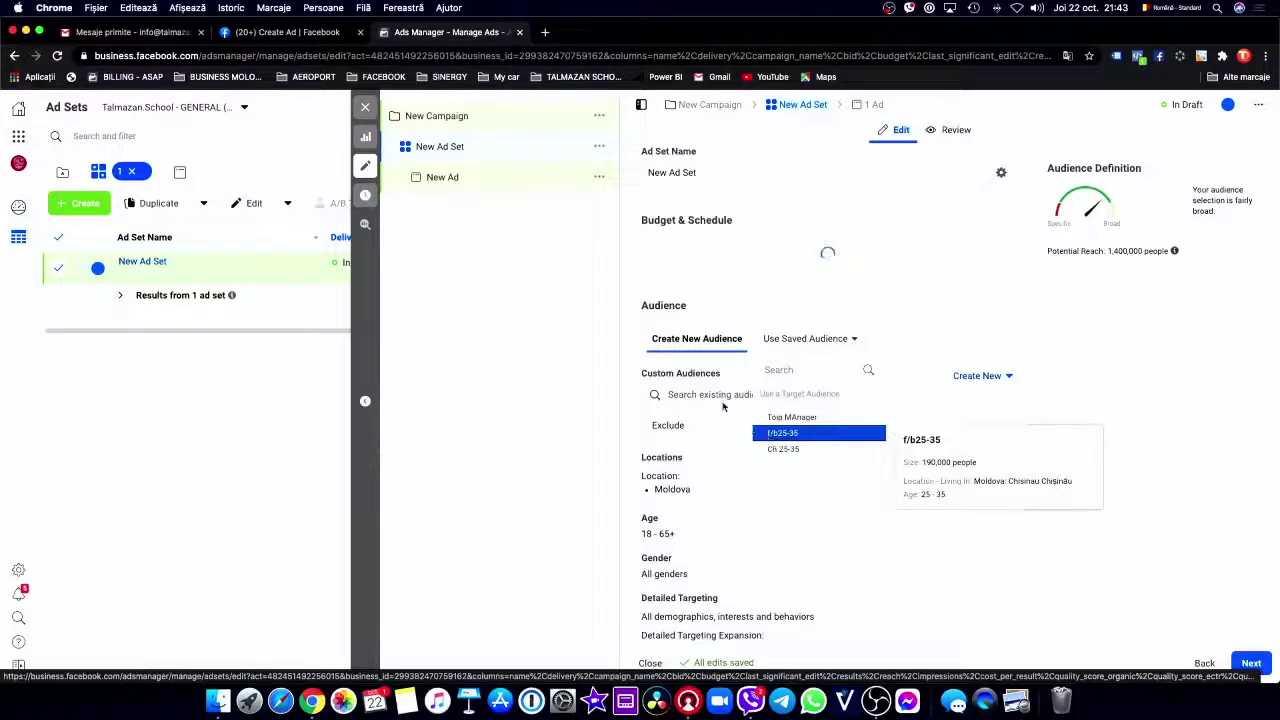
left_click(753, 428)
left_click(812, 375)
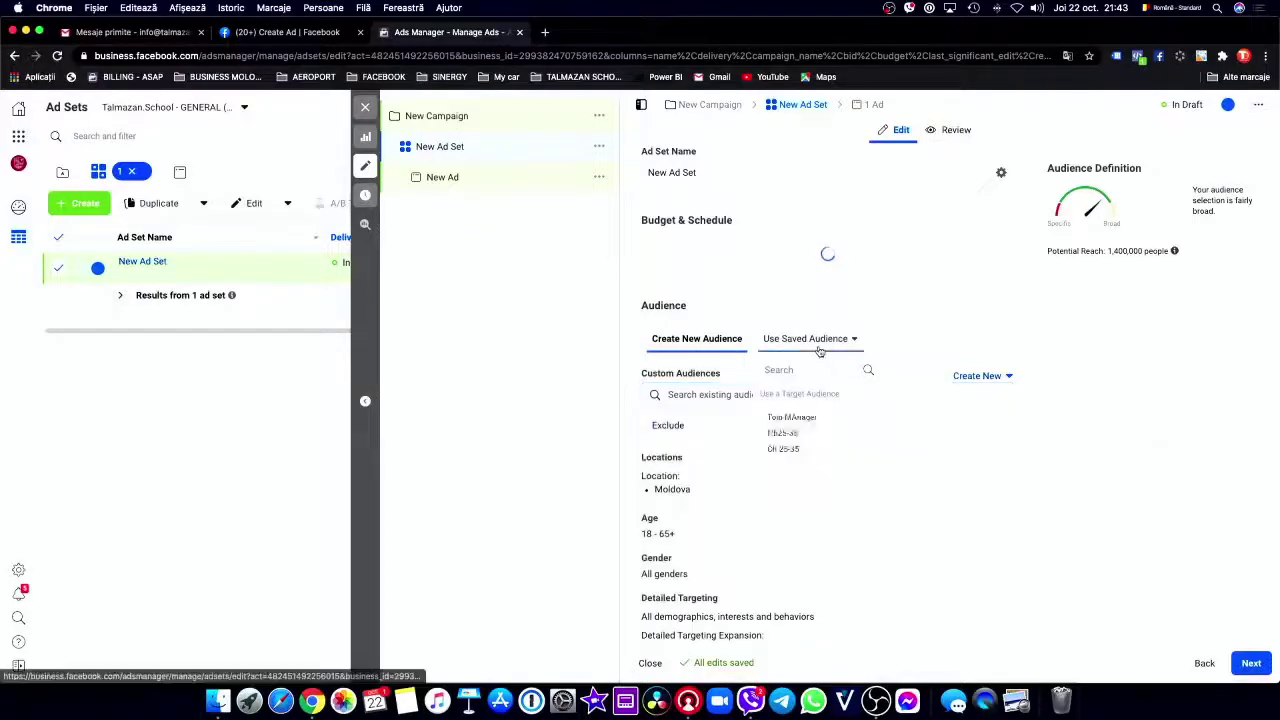
Open the ad set's location targeting for editing and examine the include options and the map of Moldova.
left_click(998, 462)
scroll(869, 466, "down", 3)
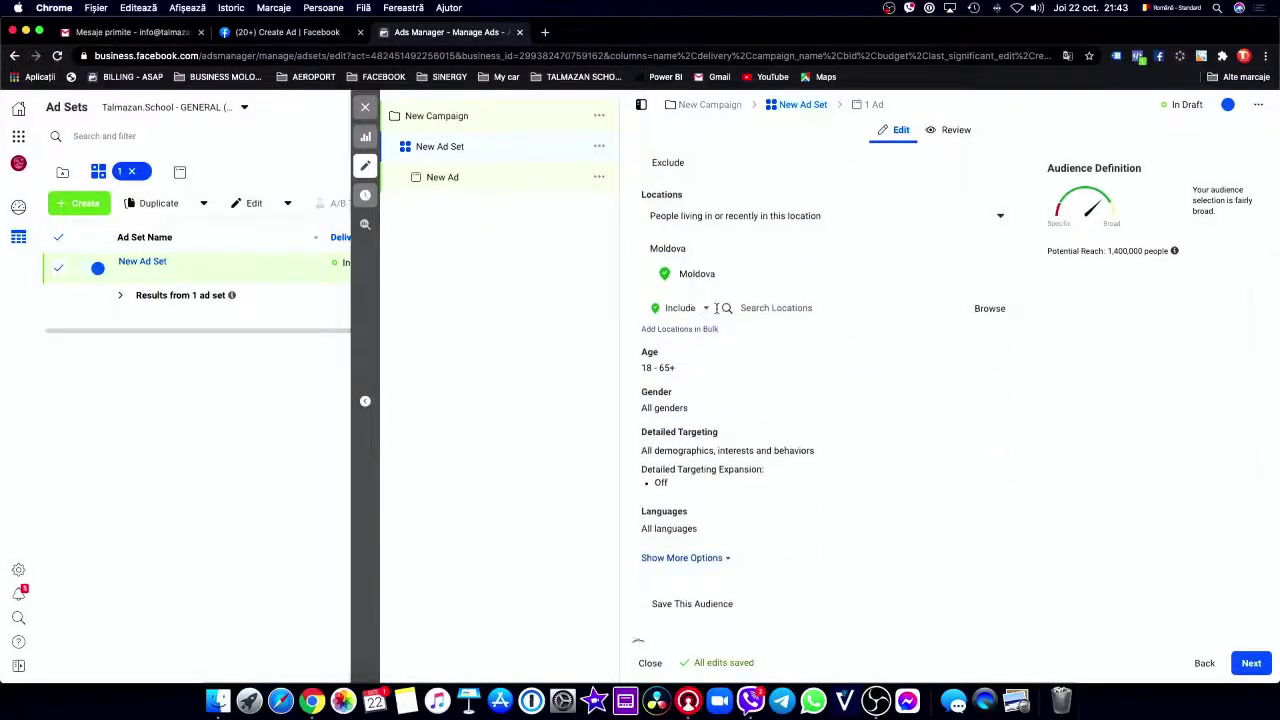
left_click(712, 314)
left_click(668, 318)
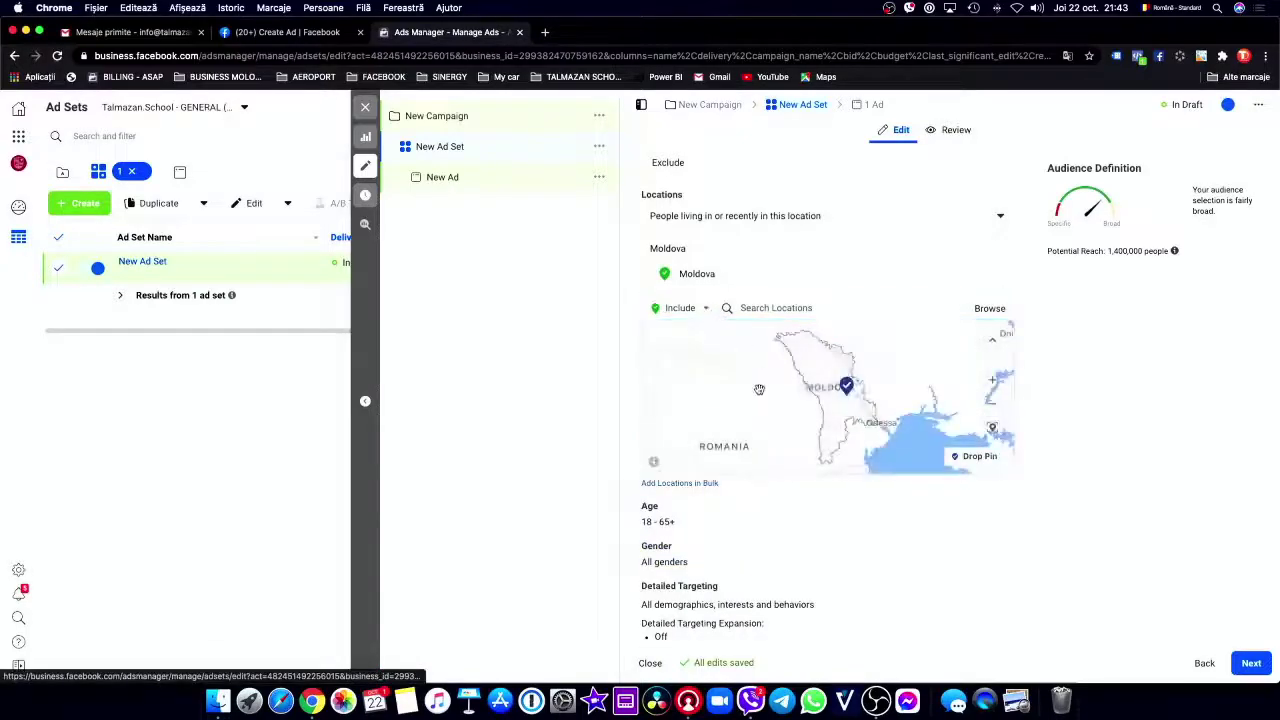
scroll(809, 485, "down", 2)
scroll(809, 485, "down", 1)
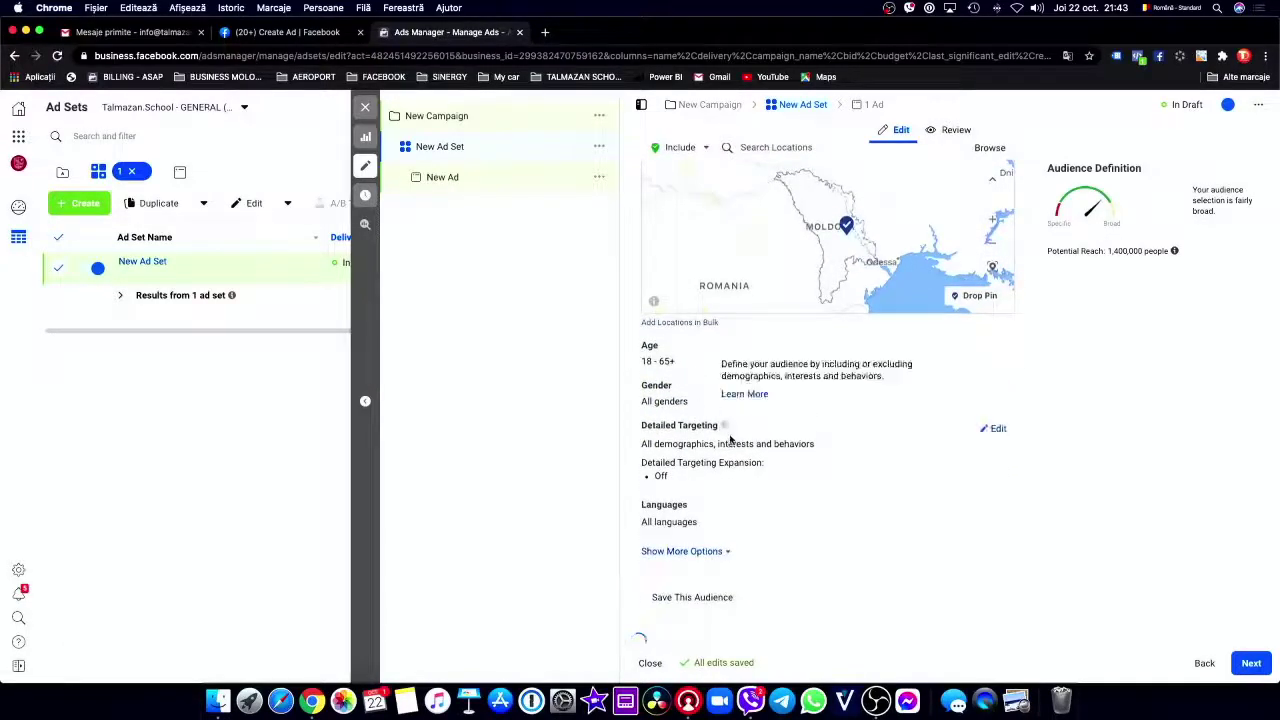
Open detailed targeting for editing and browse its categories, including the interests under Hobbies and activities.
left_click(996, 430)
scroll(906, 451, "down", 3)
left_click(815, 286)
left_click(655, 307)
scroll(666, 323, "down", 1)
left_click(668, 337)
left_click(669, 380)
left_click(668, 428)
left_click(652, 447)
left_click(664, 436)
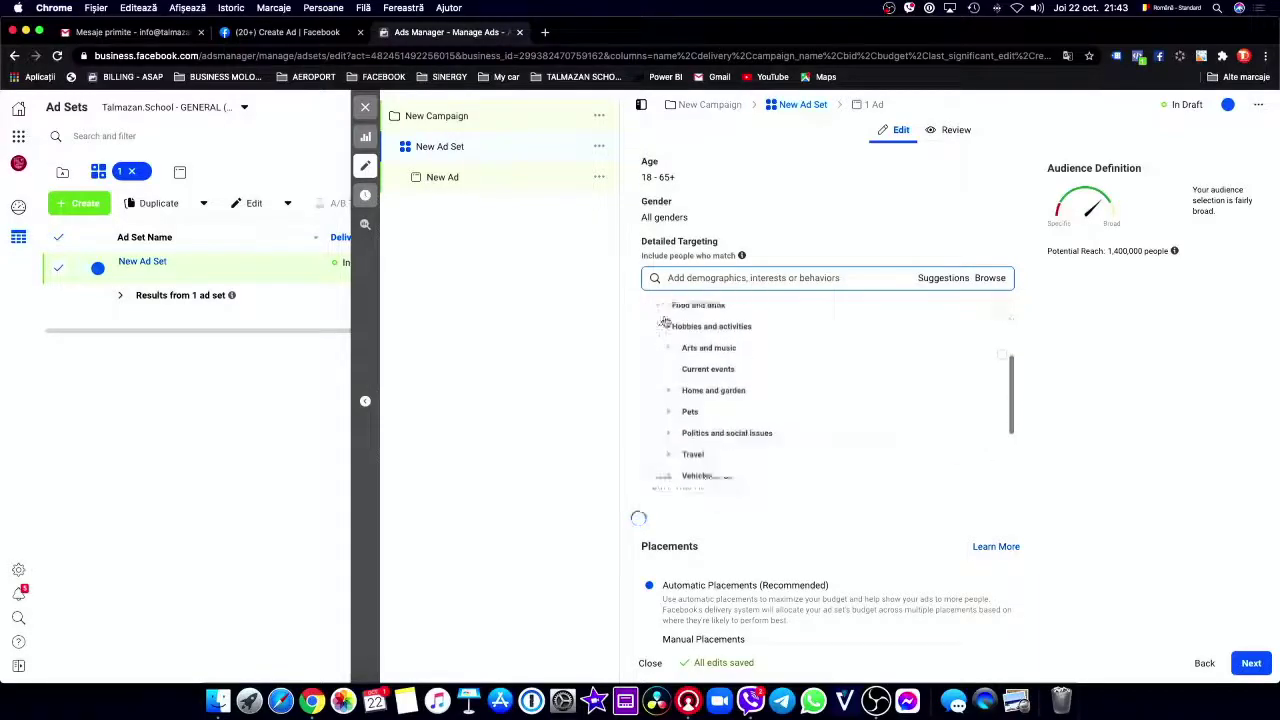
left_click(678, 265)
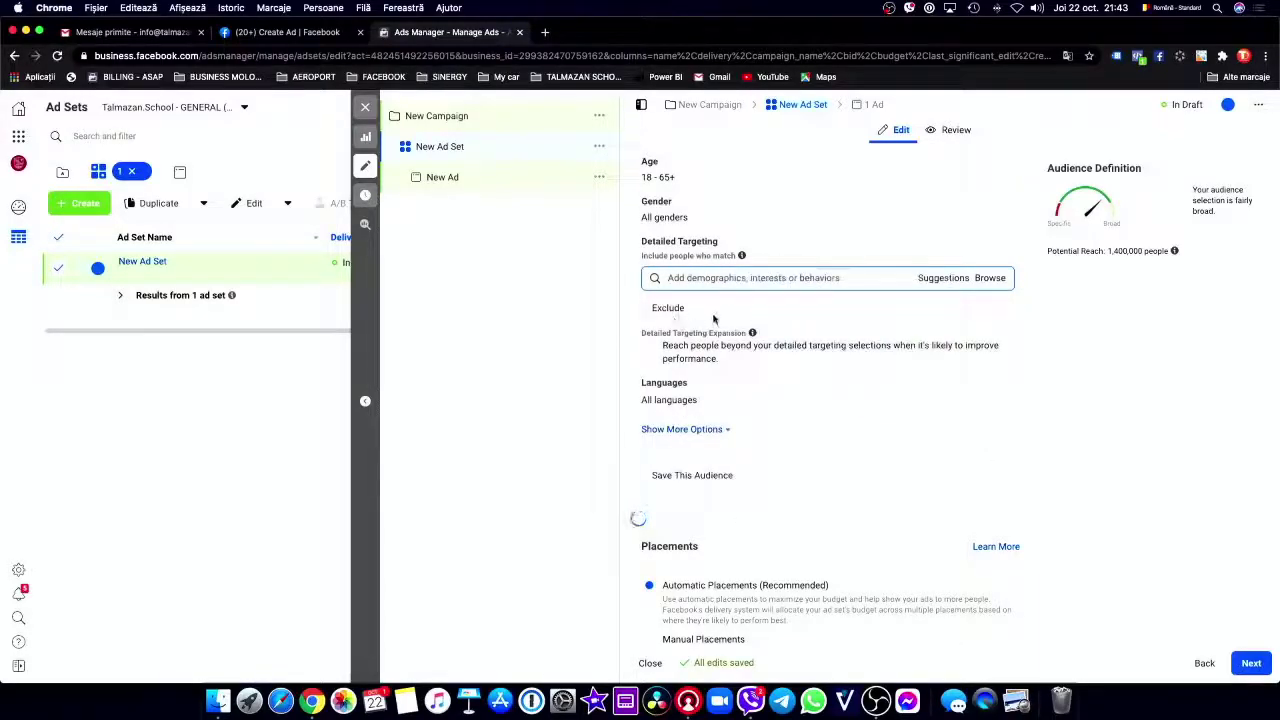
Exclude people who match Interests > Entertainment > Games > Action games, and check the ad set's potential reach.
left_click(667, 308)
left_click(989, 323)
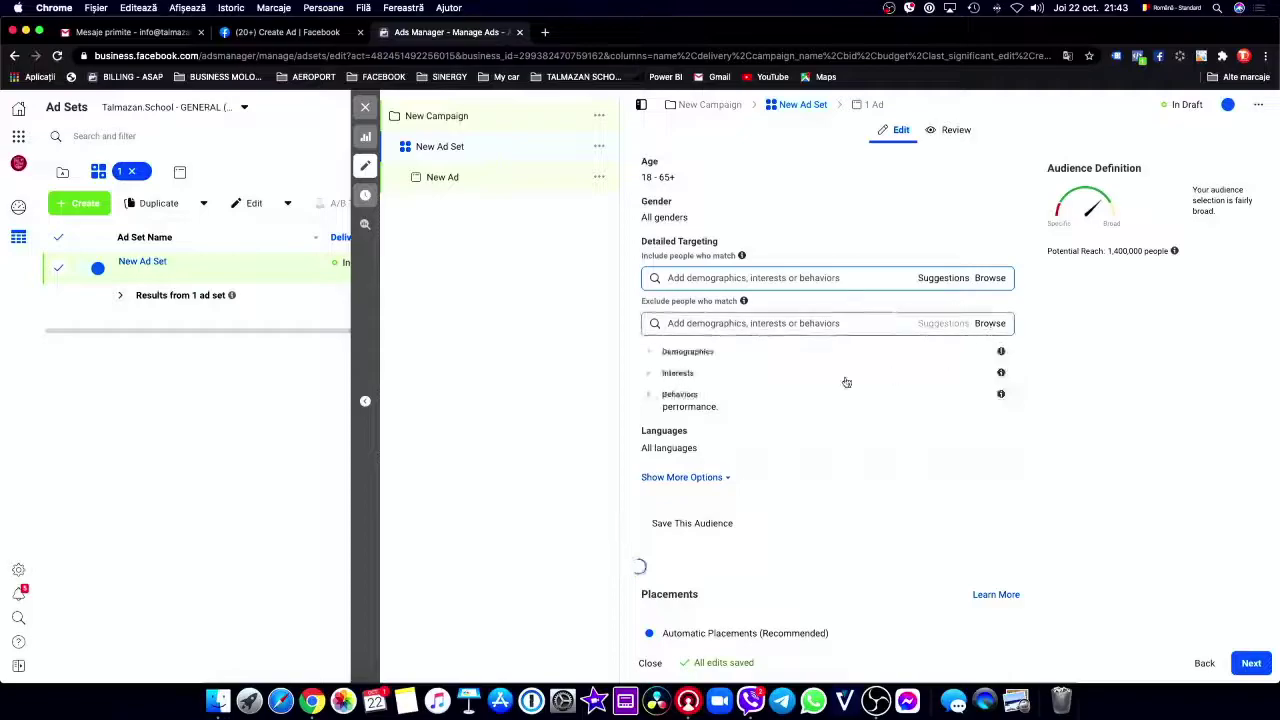
left_click(700, 394)
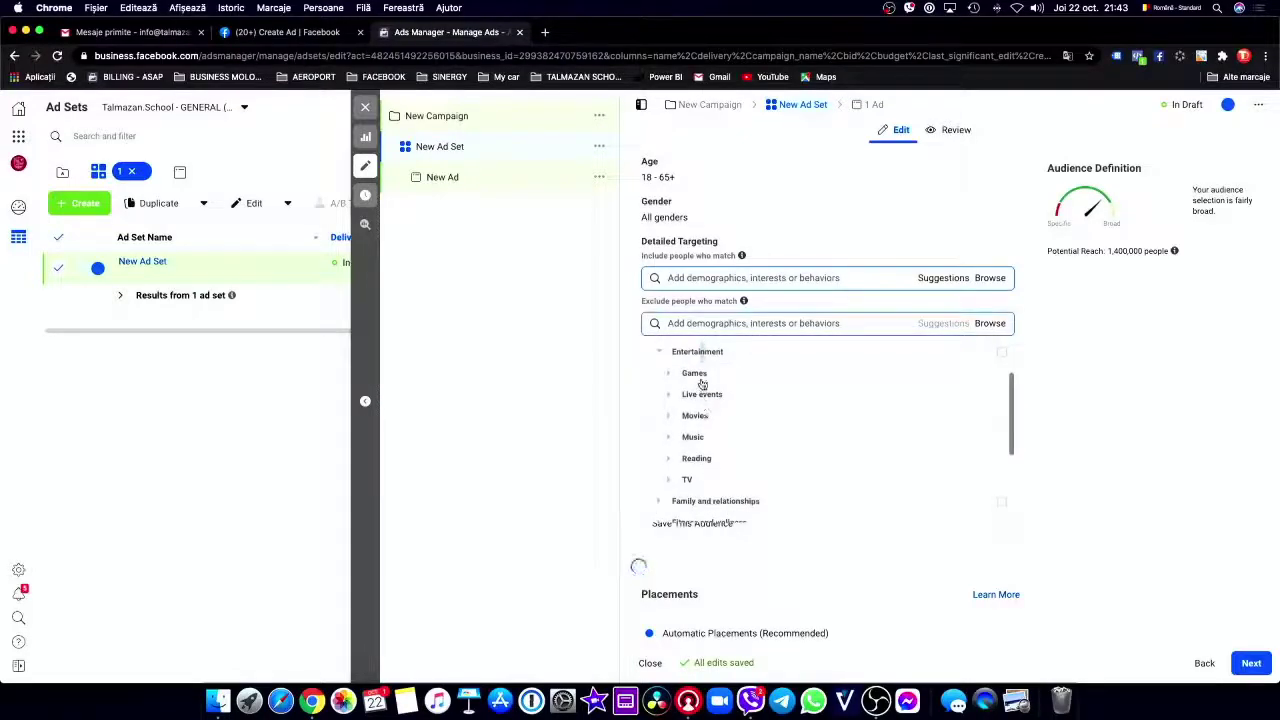
left_click(700, 372)
left_click(645, 378)
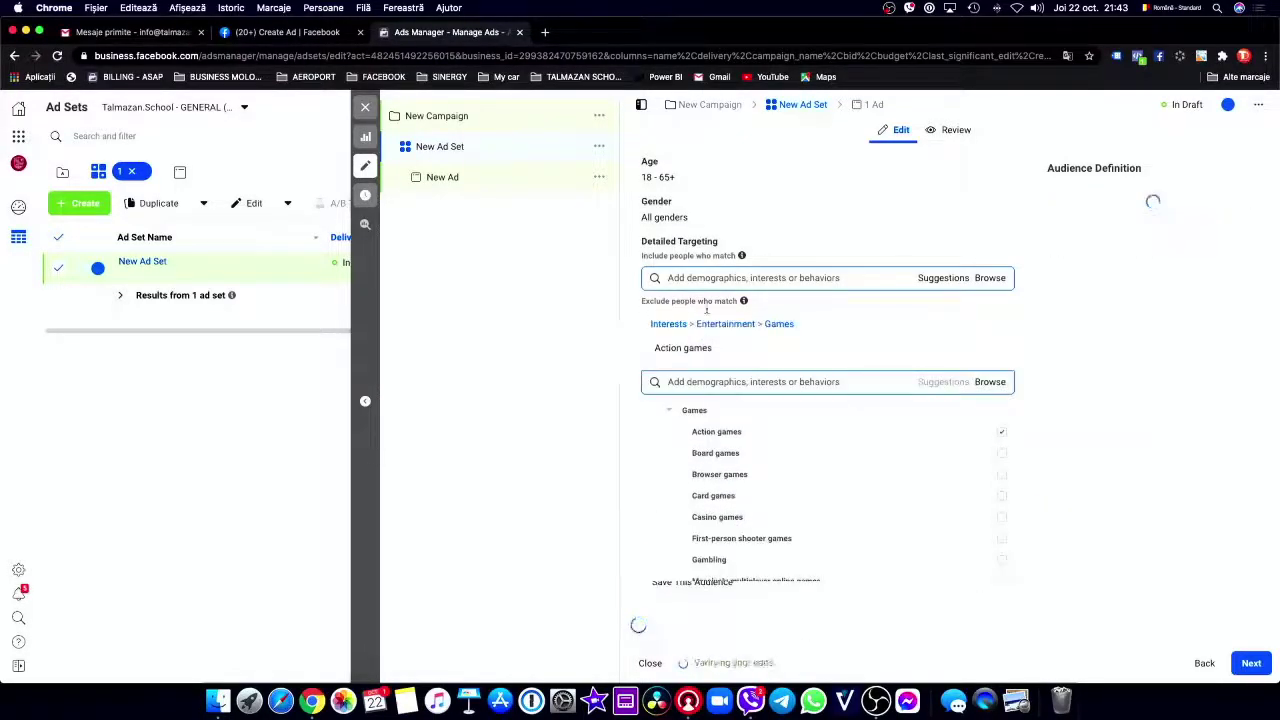
left_click(1143, 258)
left_click_drag(1107, 258, 1194, 251)
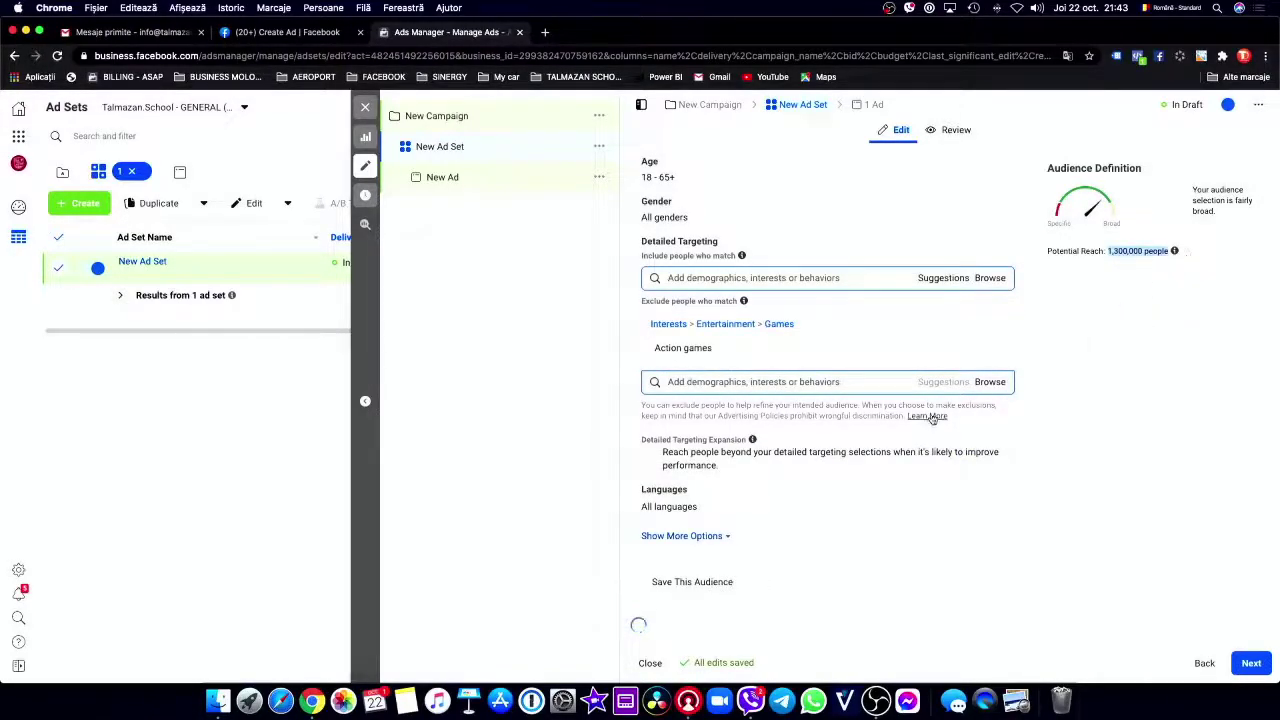
Switch the ad set to manual placements and look through the feed, story, in-stream and search placements.
scroll(931, 419, "down", 5)
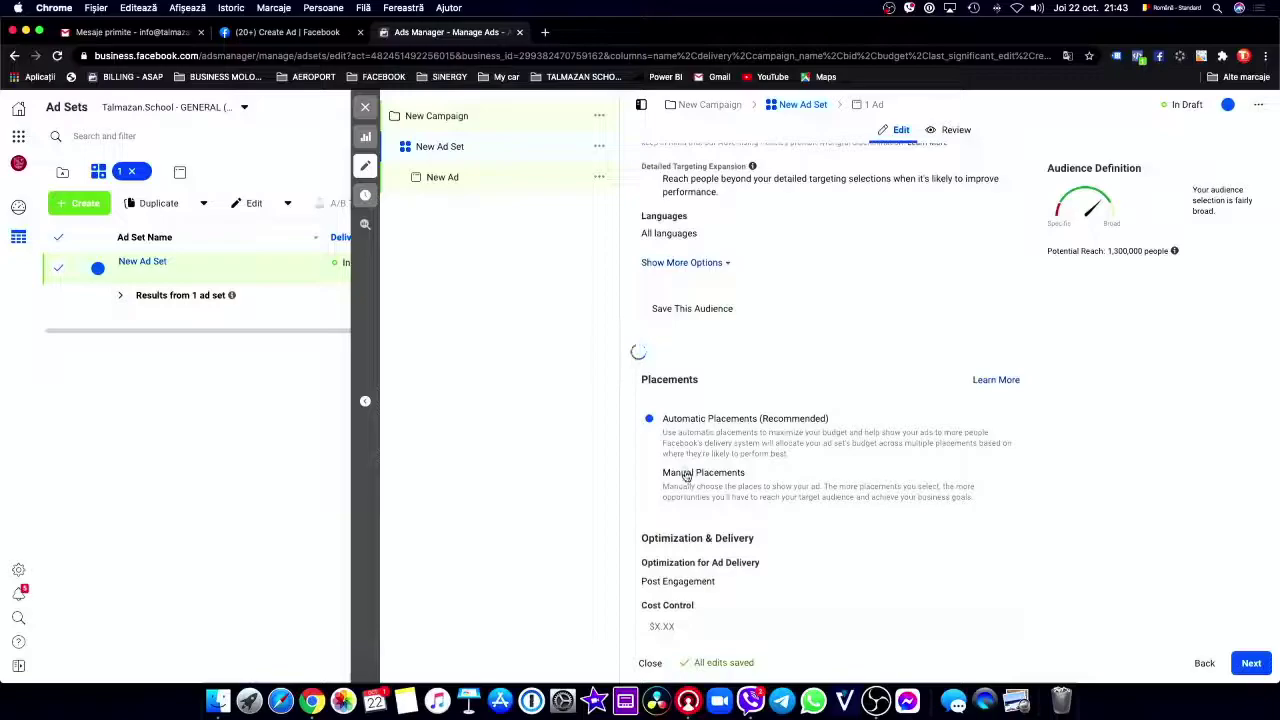
scroll(632, 478, "down", 12)
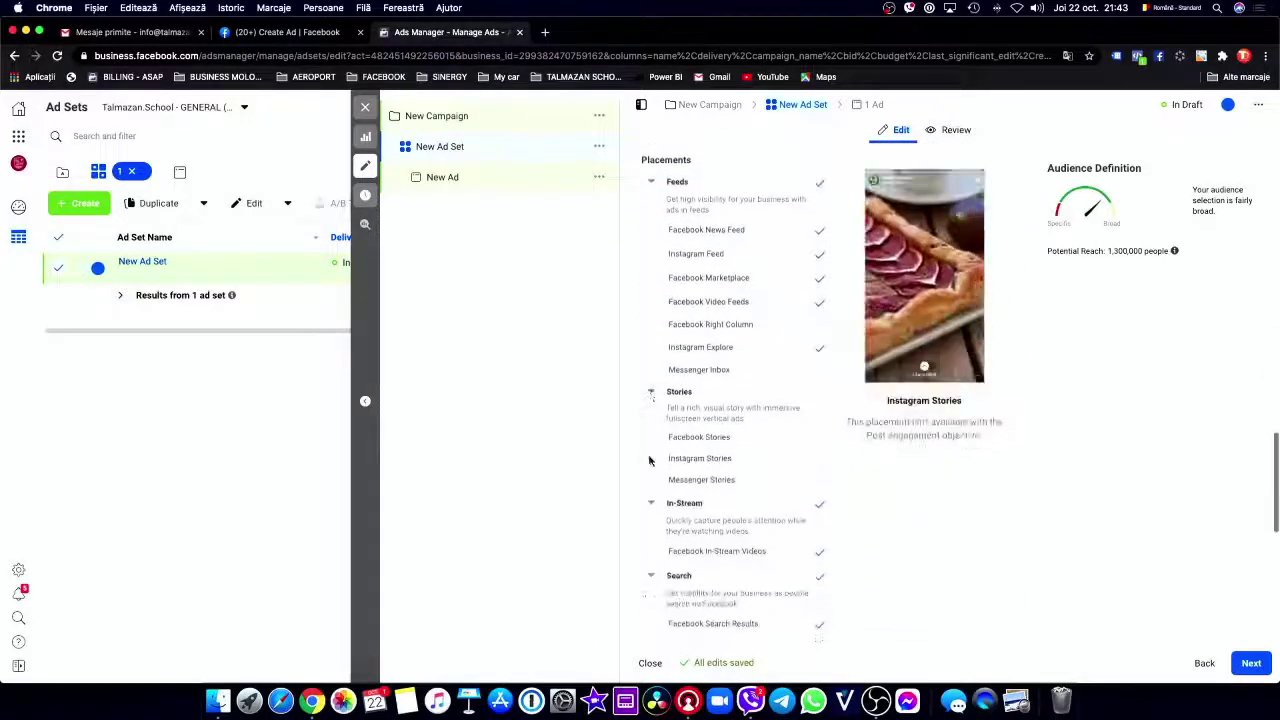
Check the remaining manual placements, including messages, in-article, and apps and sites, and set the ad set back to automatic placements.
scroll(648, 455, "down", 6)
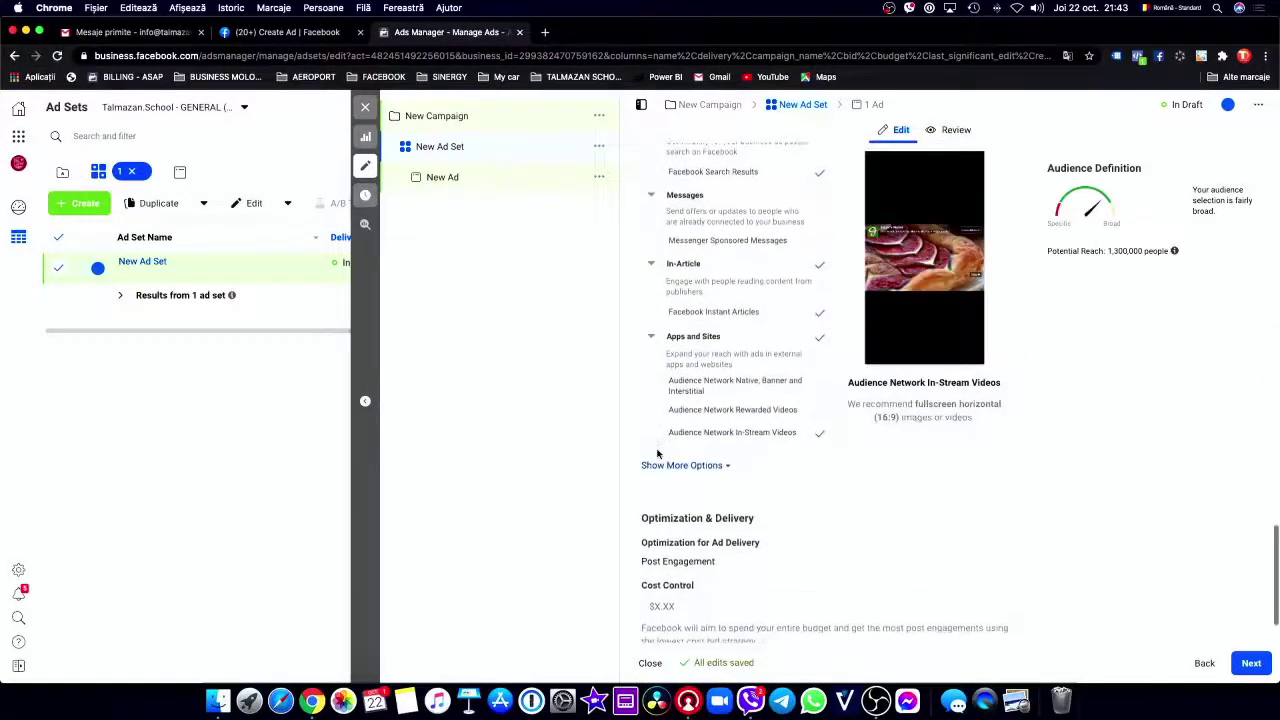
scroll(746, 340, "up", 10)
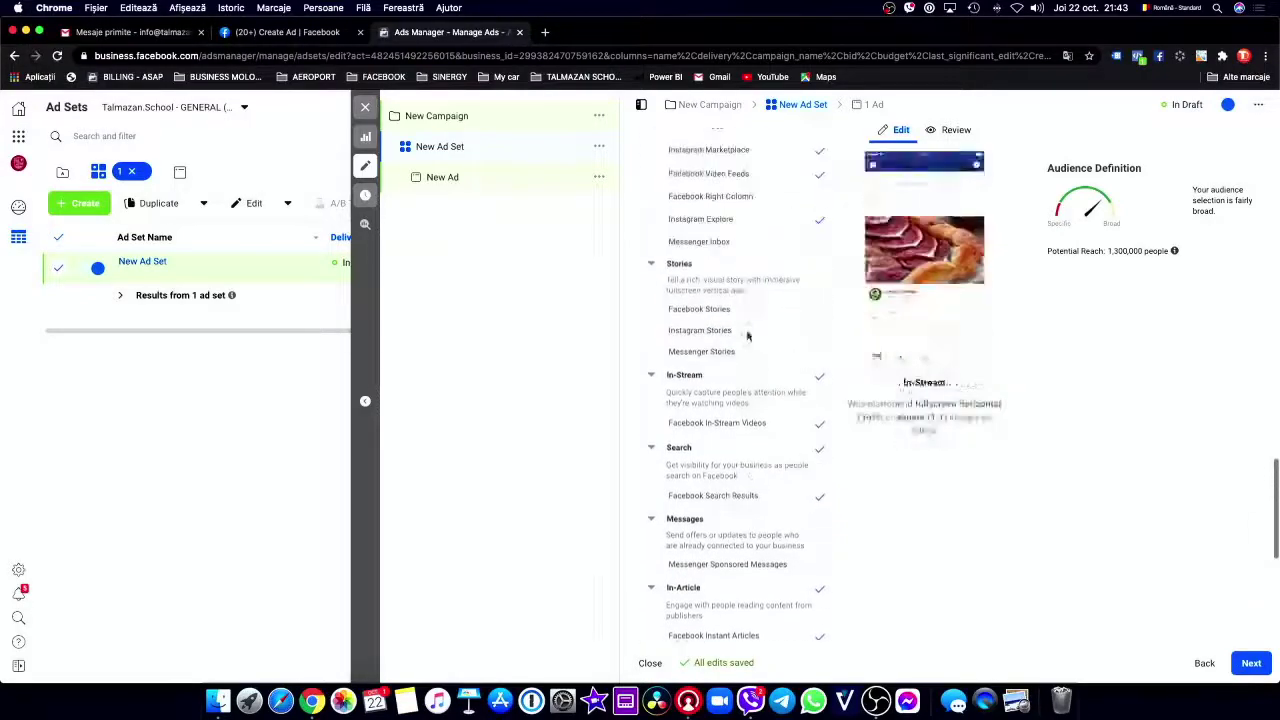
scroll(746, 340, "up", 5)
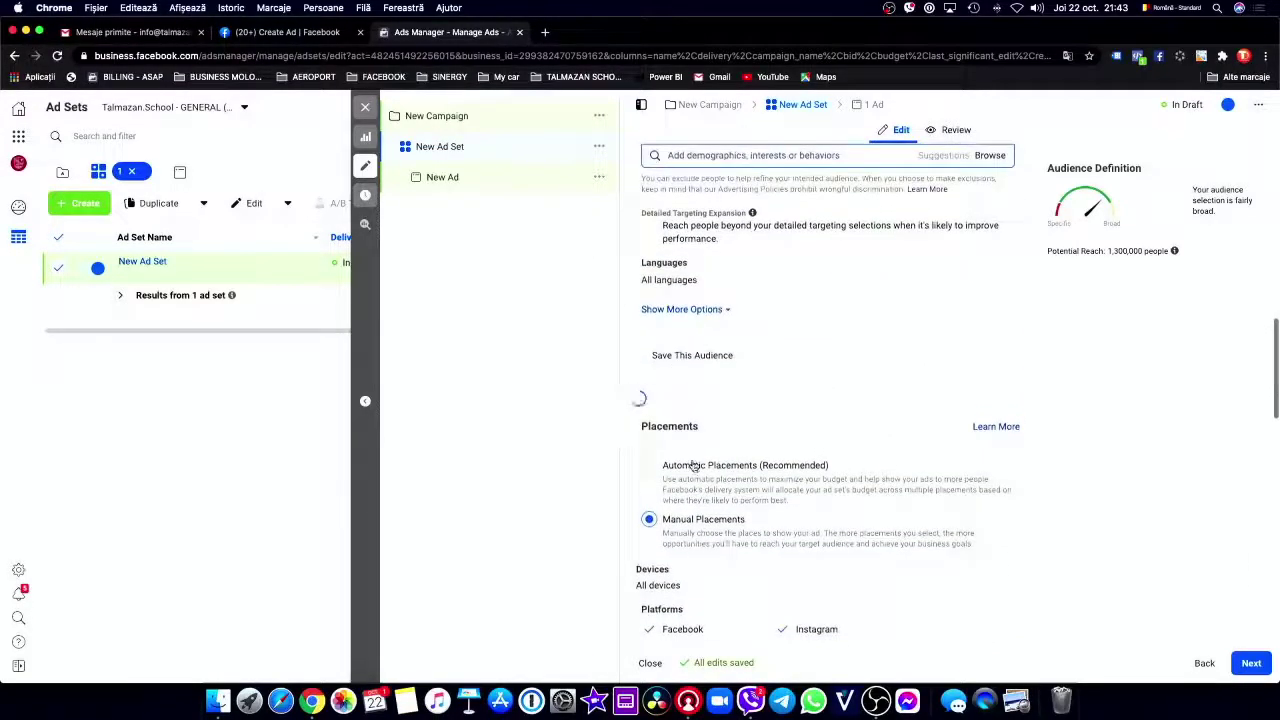
left_click(700, 467)
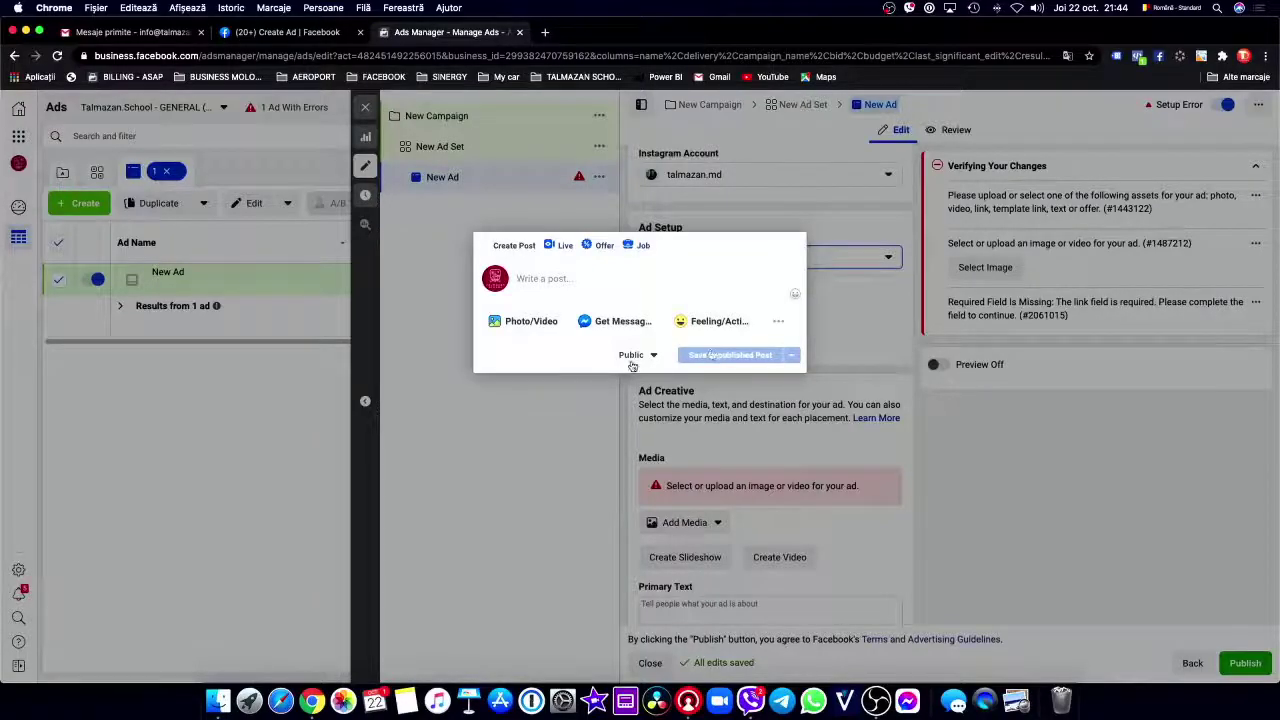
Close the new post composer and set the New Ad's setup to Use Existing Post.
left_click(507, 217)
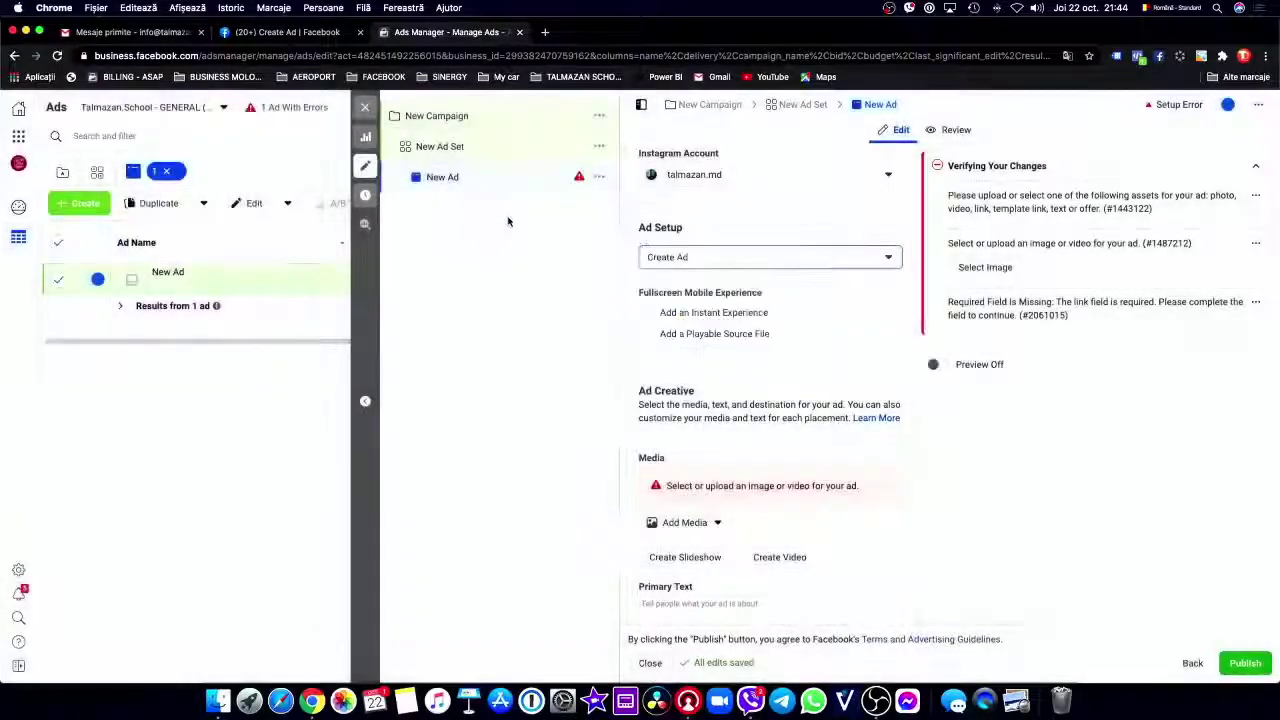
left_click(538, 158)
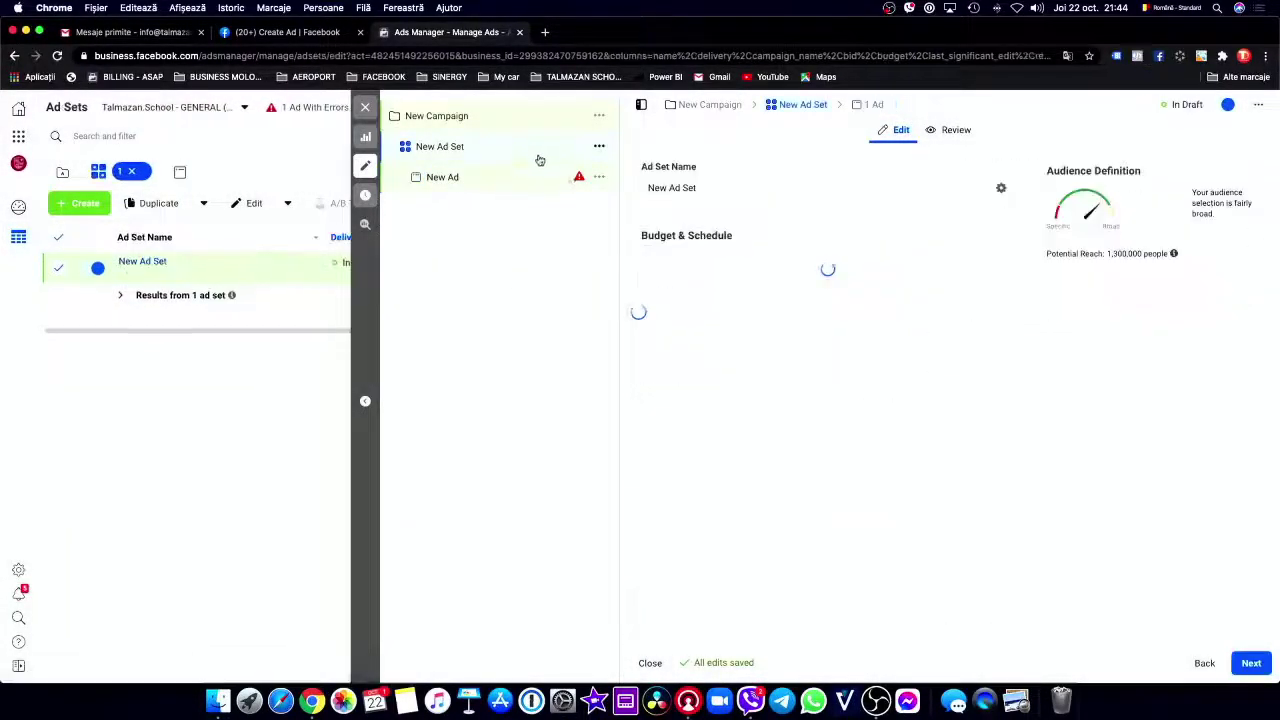
left_click(486, 178)
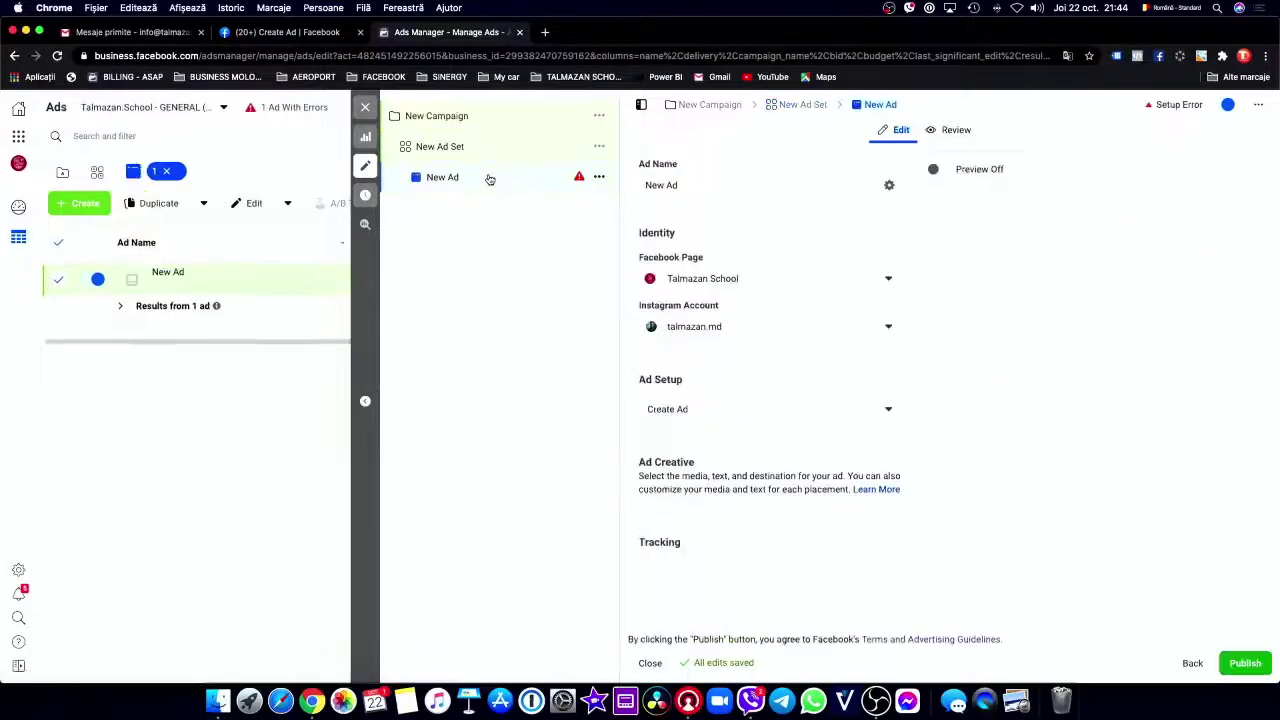
scroll(860, 396, "down", 2)
scroll(757, 372, "up", 2)
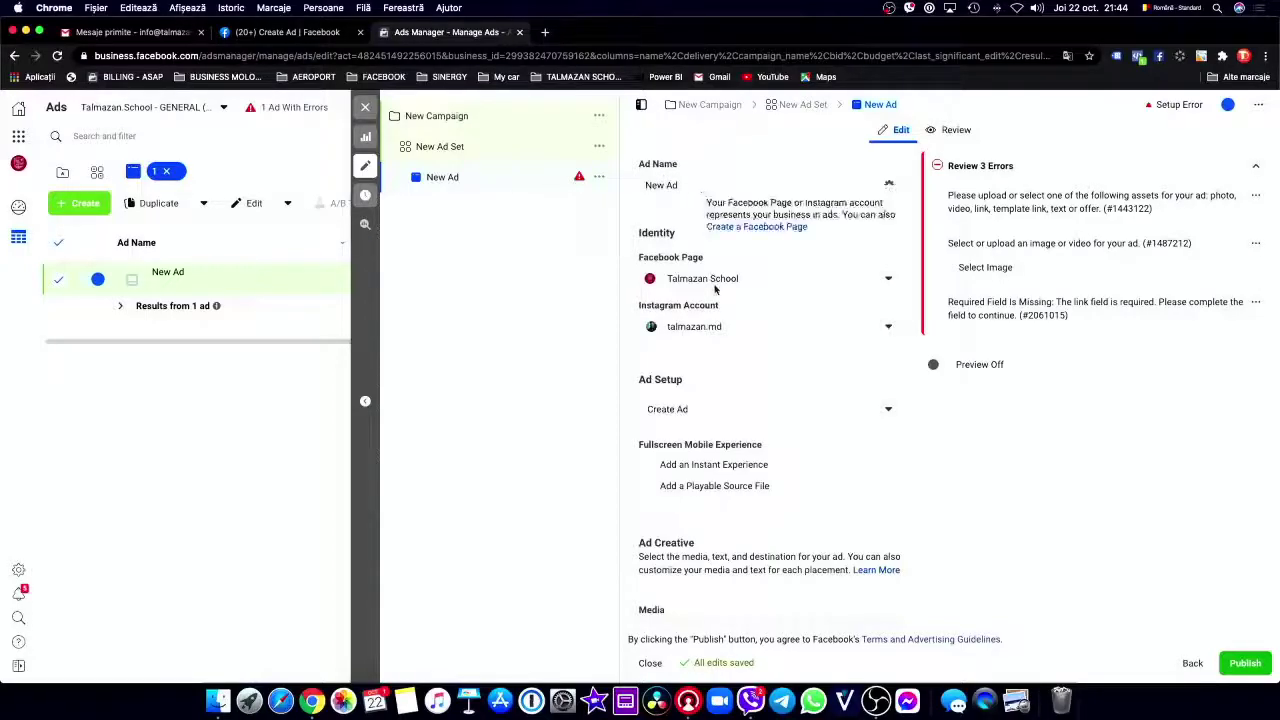
left_click(800, 408)
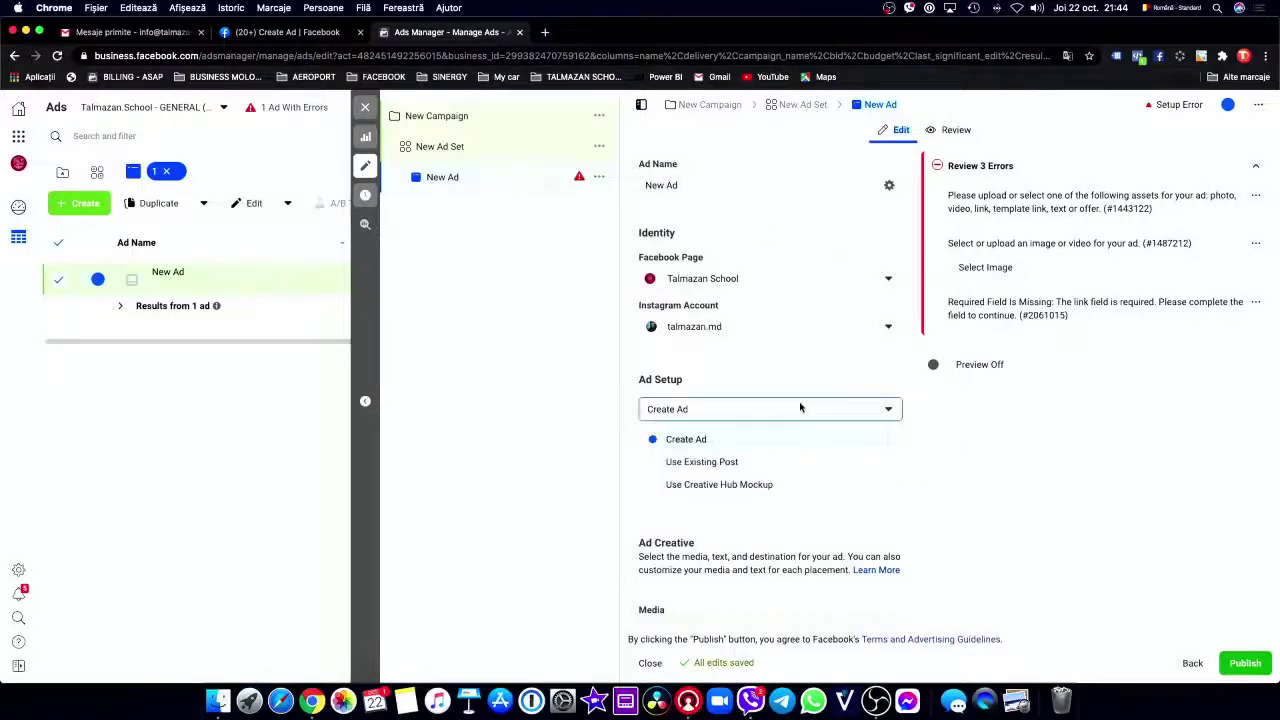
scroll(800, 406, "down", 1)
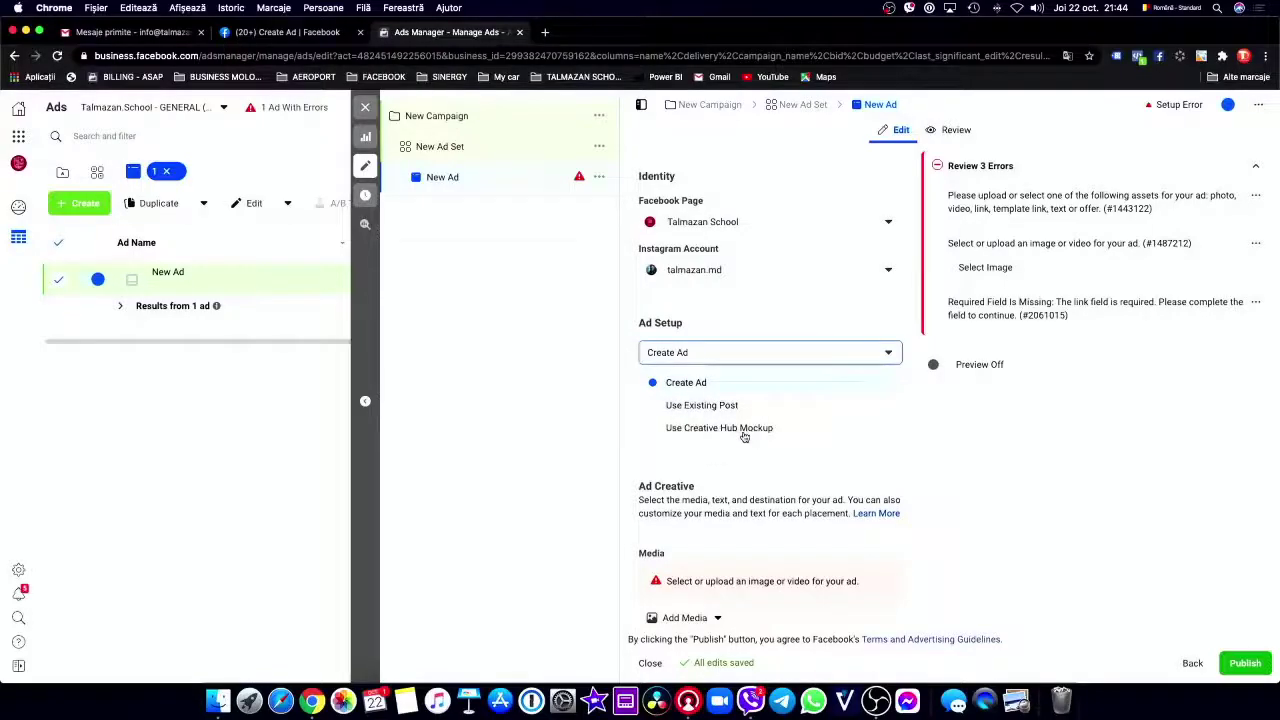
left_click(734, 406)
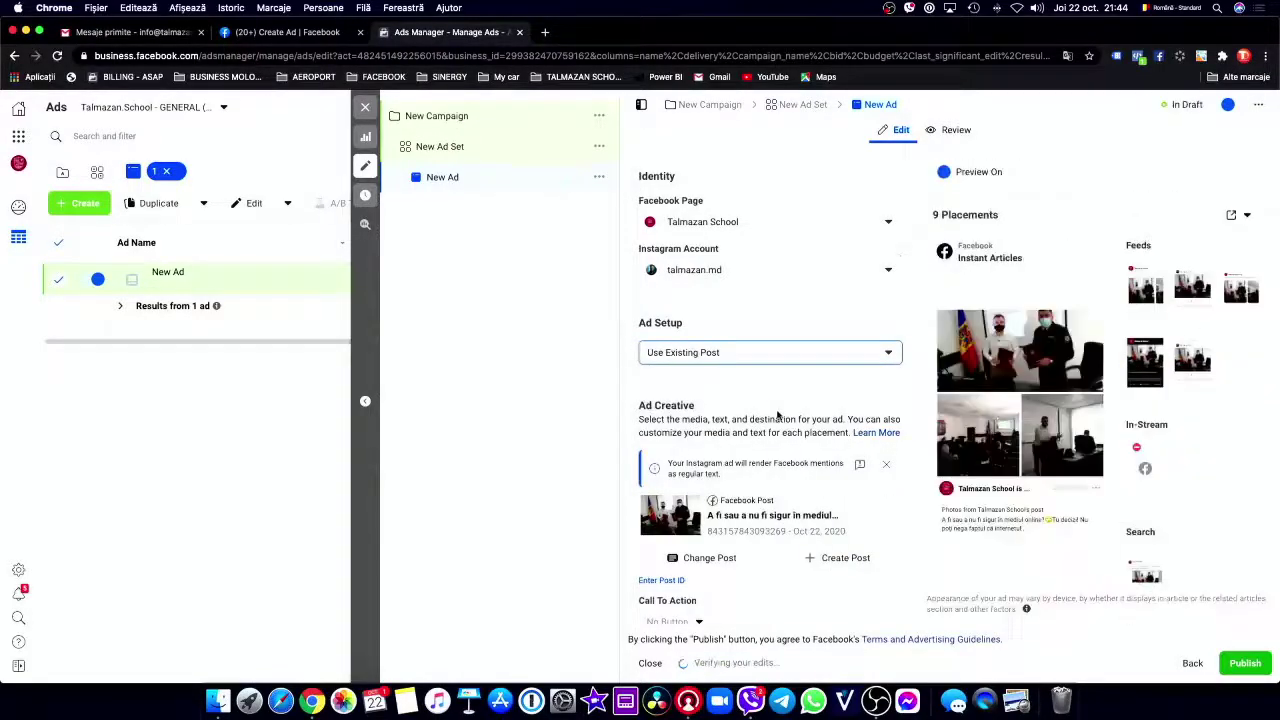
Start changing the ad's post and look through the available Instagram and branded content posts.
scroll(775, 413, "down", 3)
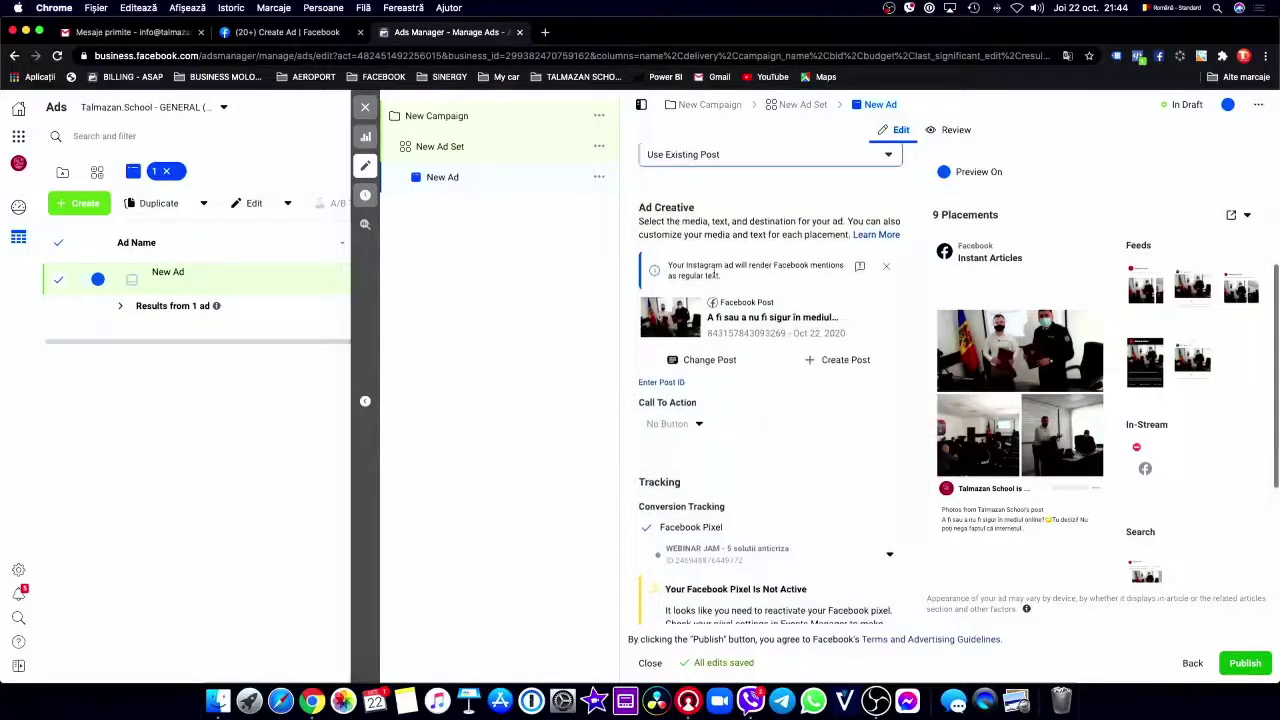
left_click(726, 361)
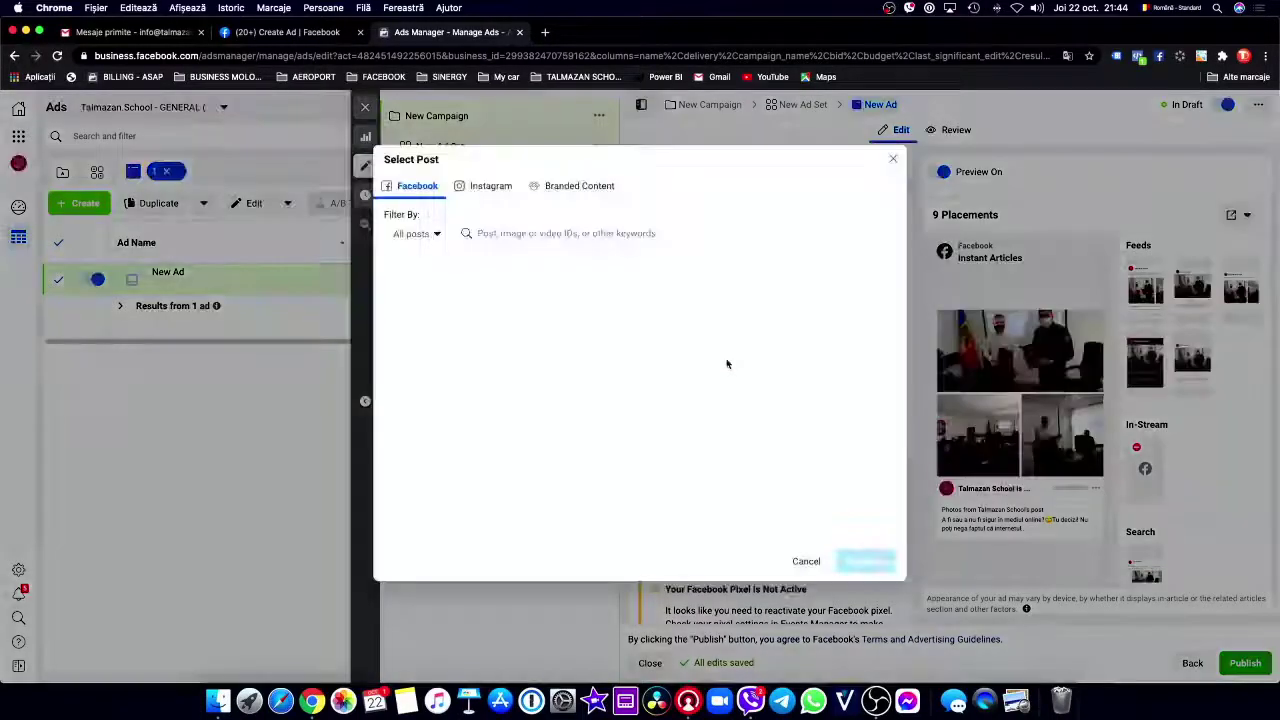
left_click(483, 190)
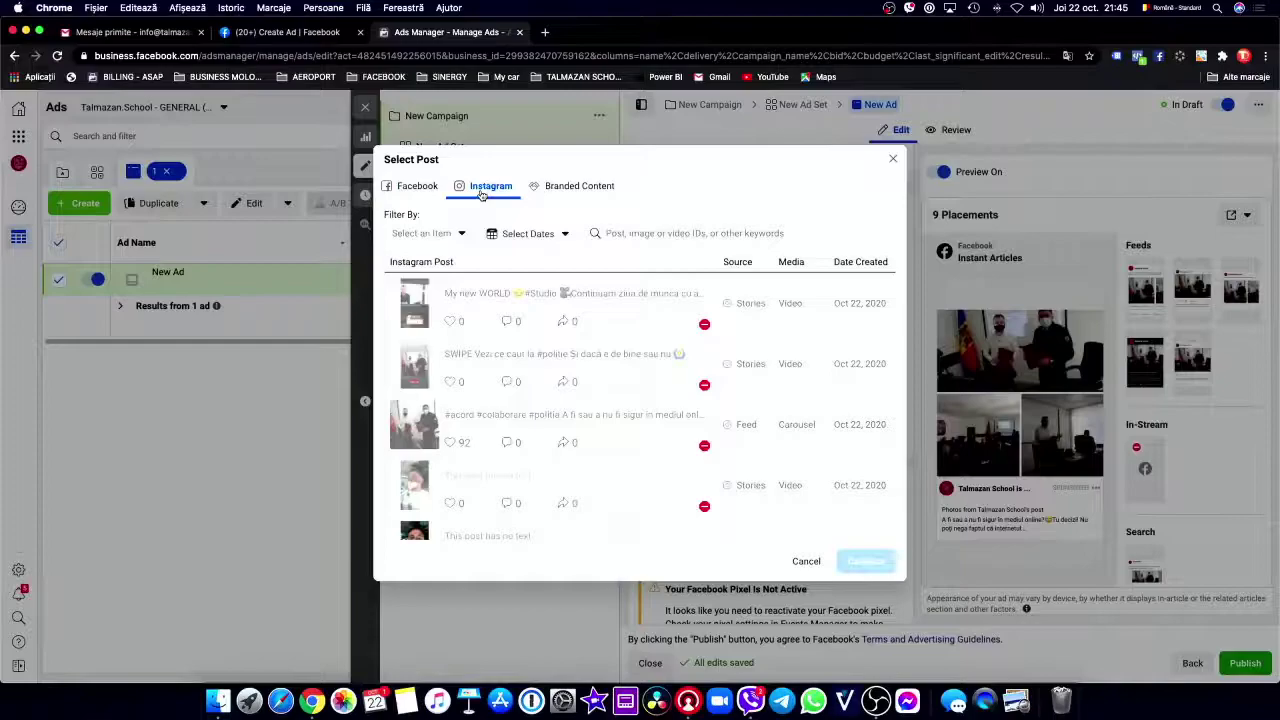
scroll(552, 350, "down", 10)
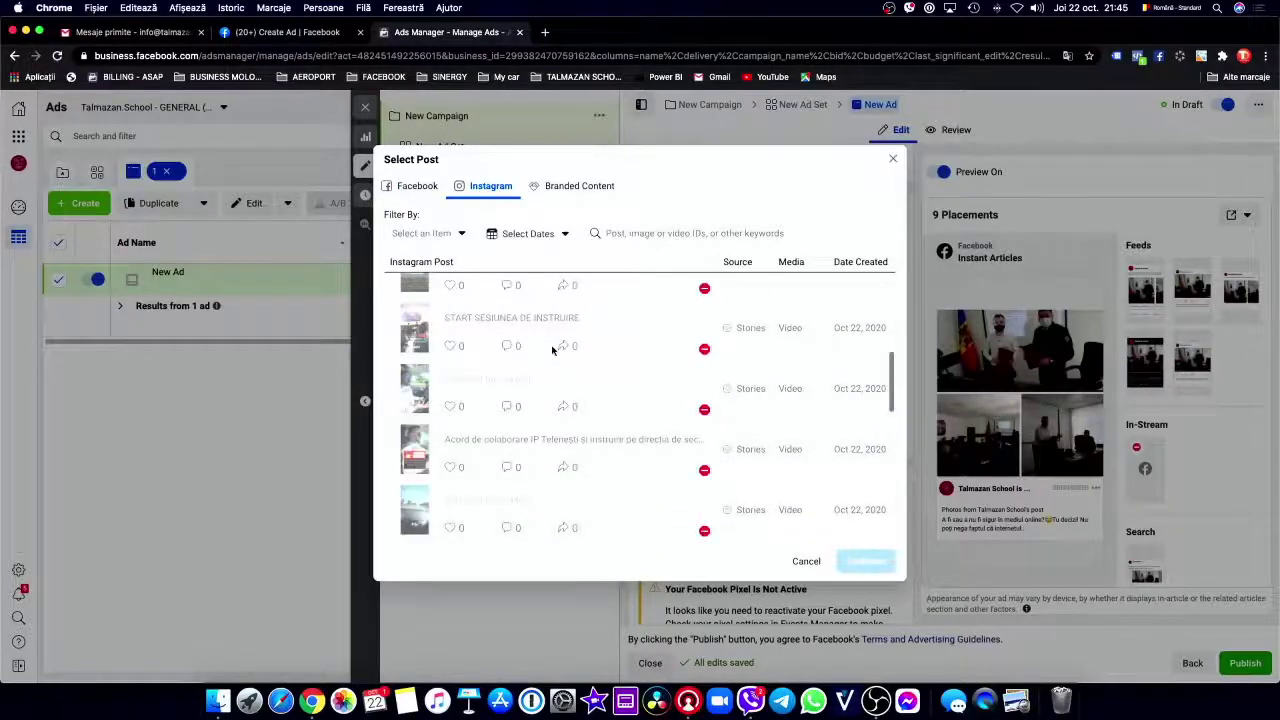
scroll(552, 350, "up", 10)
left_click(572, 189)
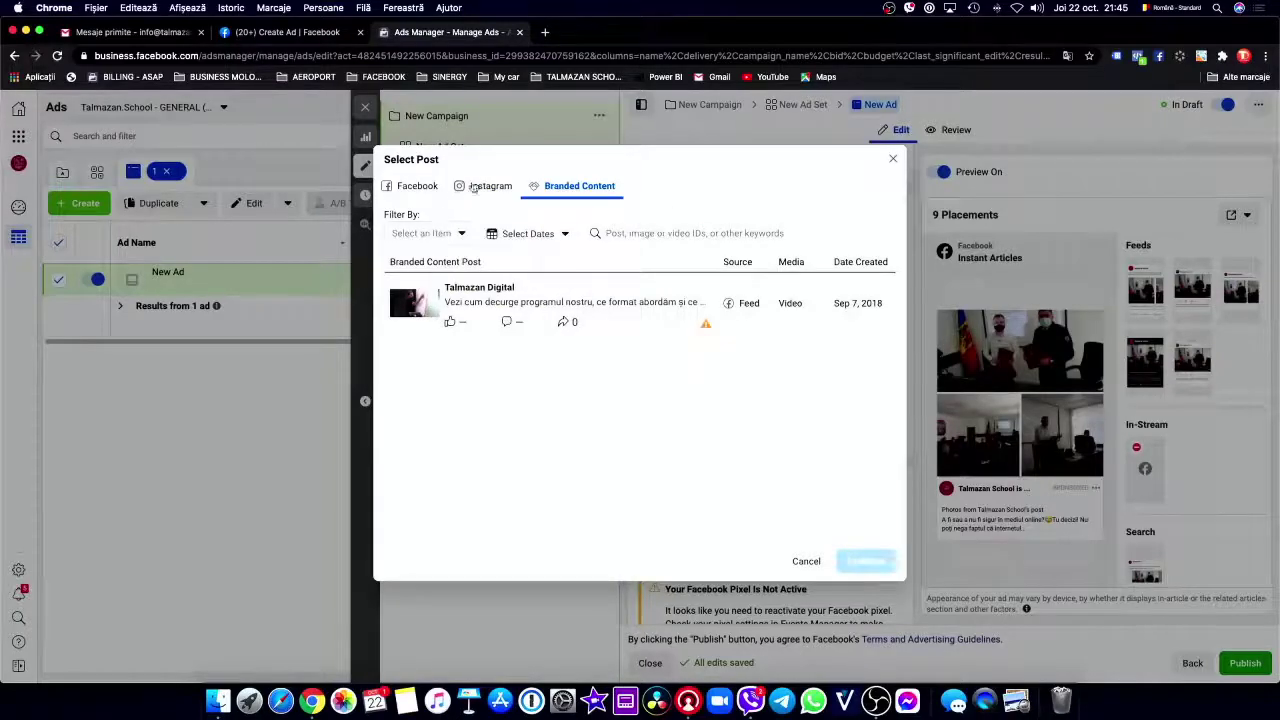
Use the Facebook video post "#LivecuTalmazan Boost post" for the ad, preview it in Facebook Feeds and check the tracking settings.
left_click(424, 194)
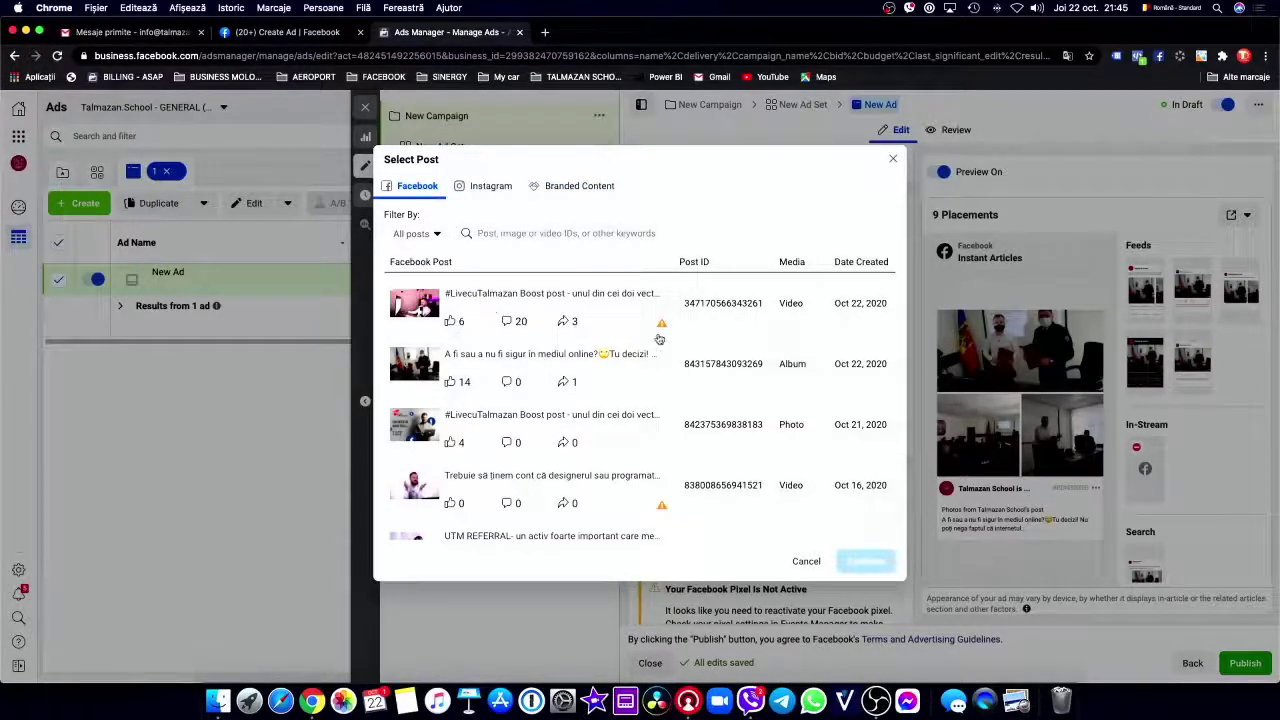
mouse_move(659, 327)
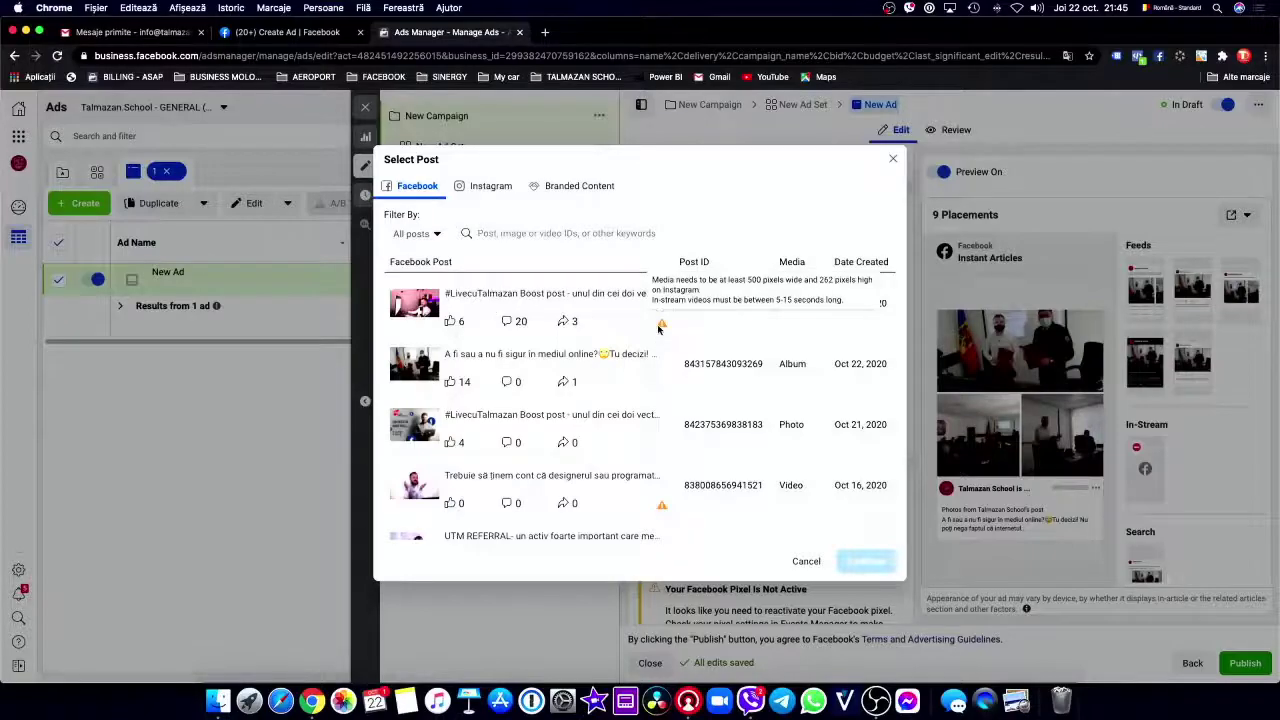
left_click(505, 307)
left_click(860, 563)
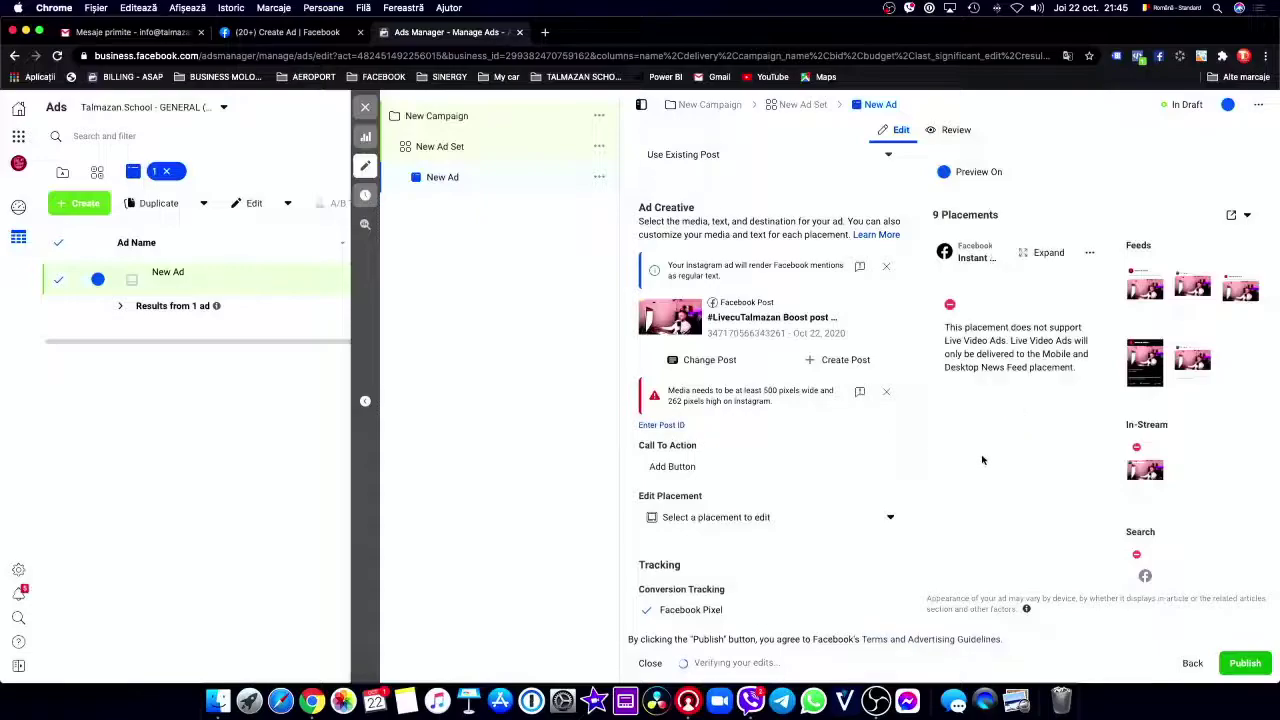
left_click(1145, 290)
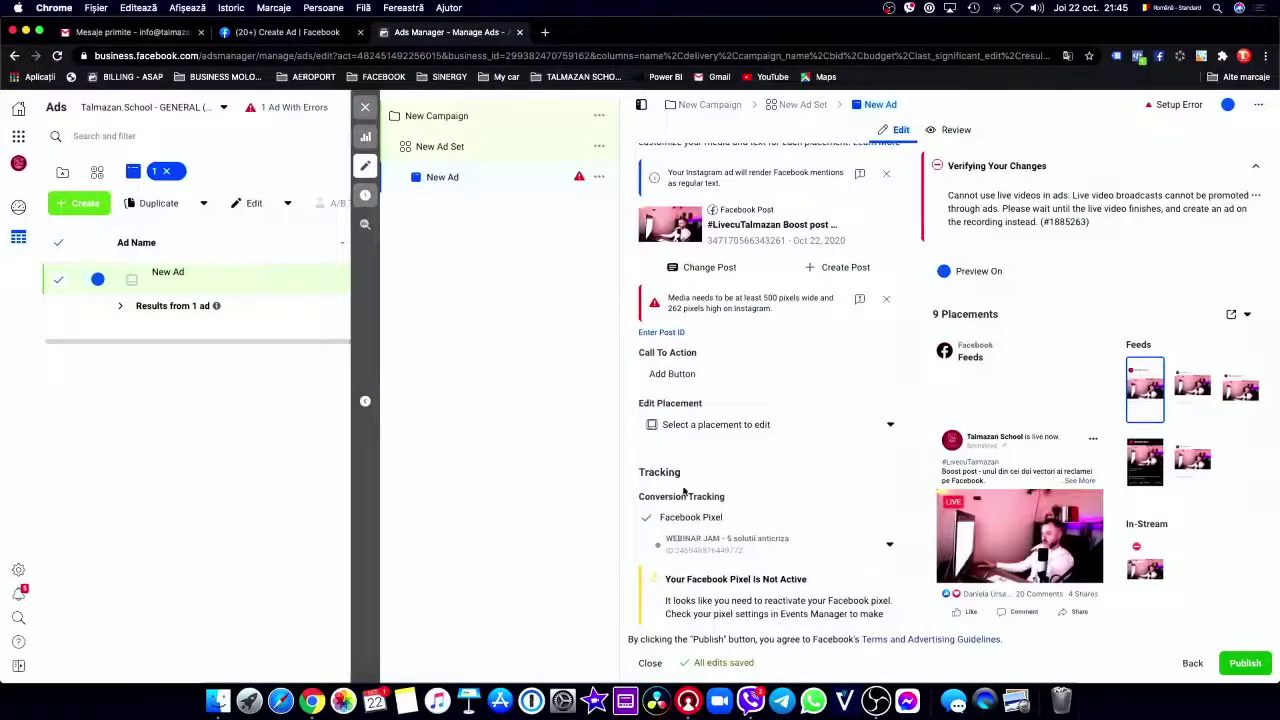
scroll(690, 480, "down", 5)
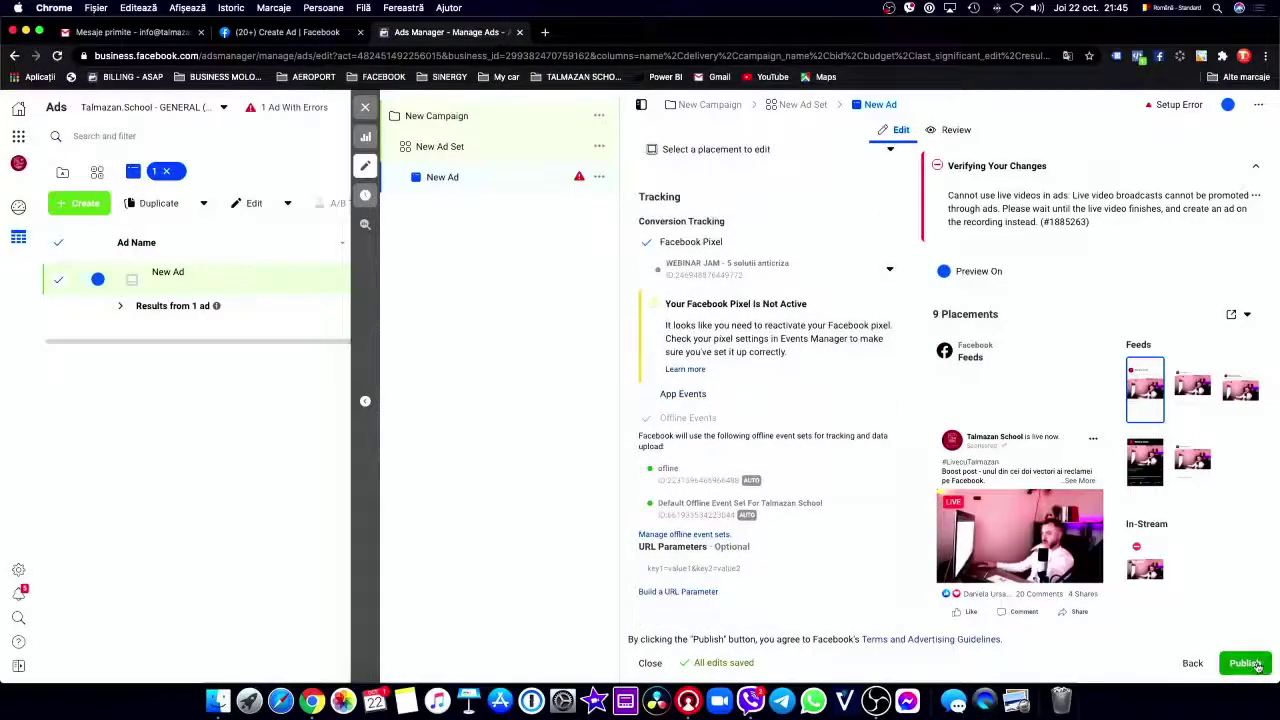
Close the ad editor and discard the ad account's unpublished drafts.
left_click(366, 108)
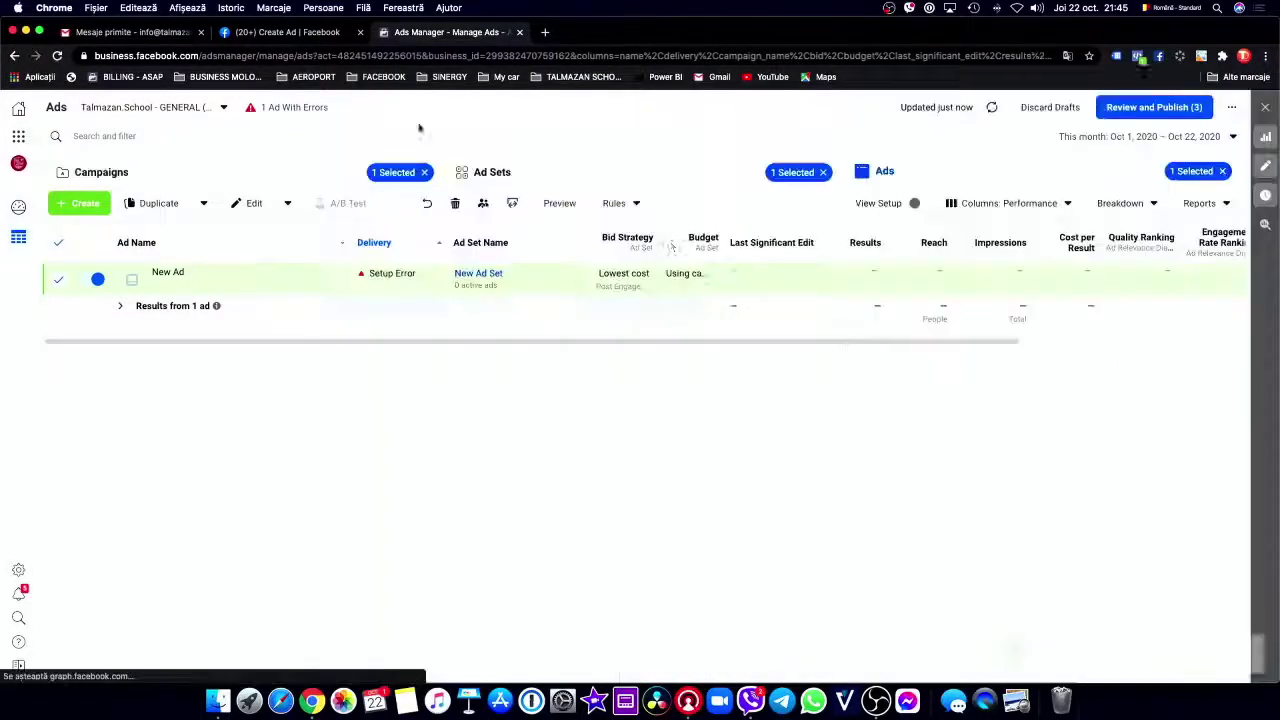
left_click(1052, 107)
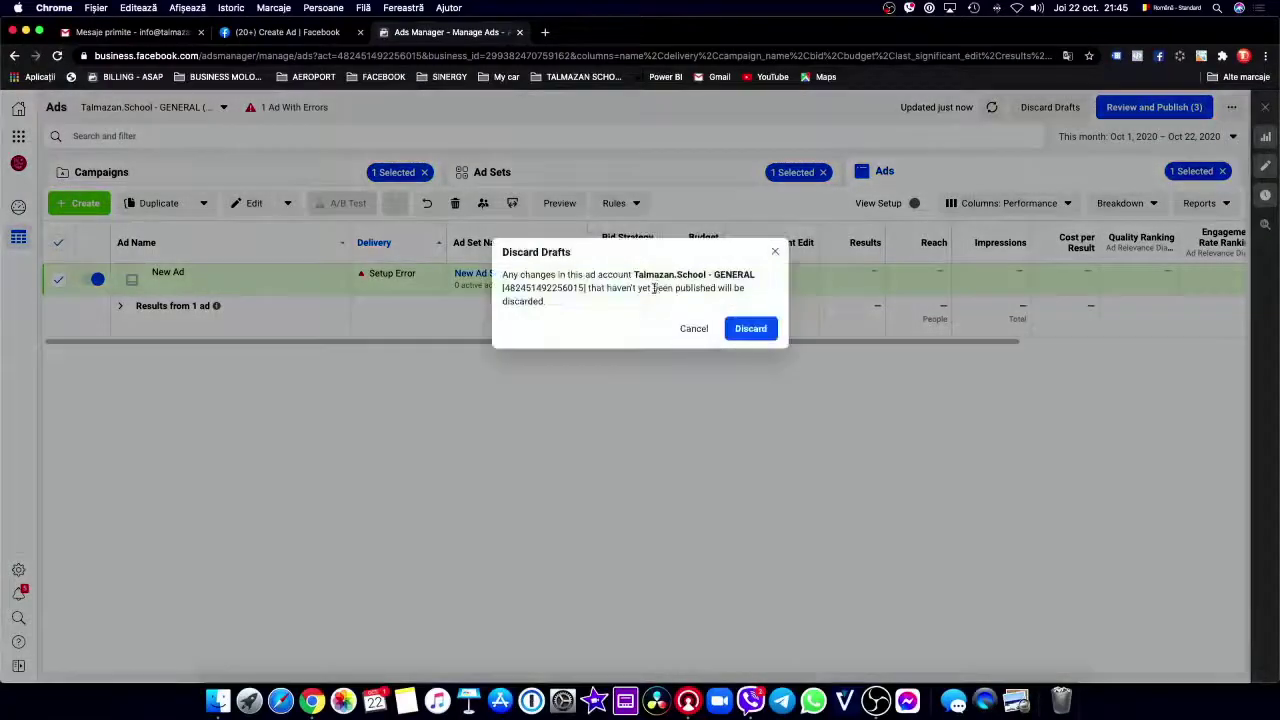